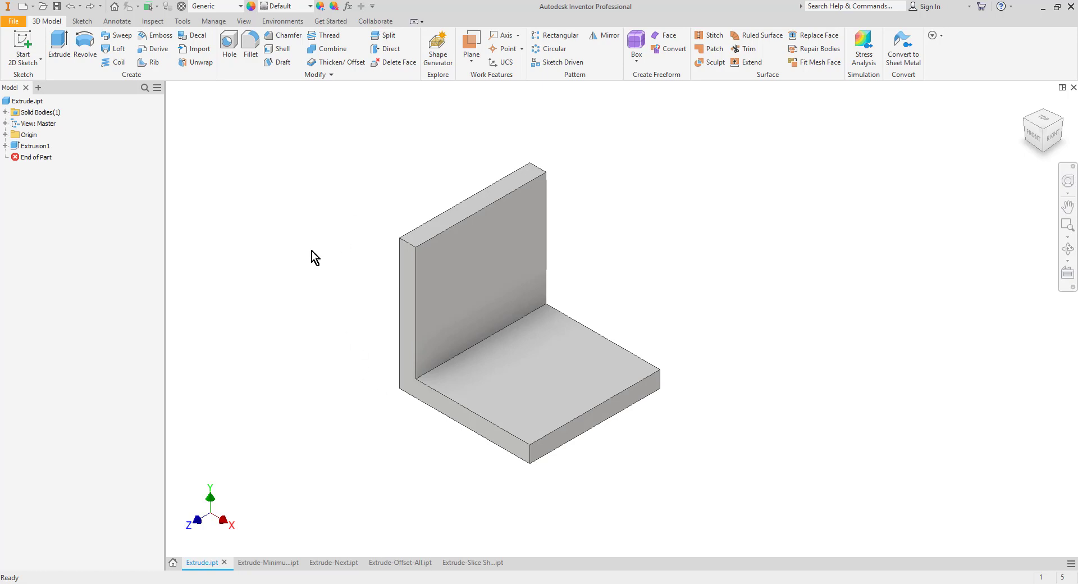
Step: Start a new 2D sketch and expand the Origin folder to show the planes and axes
left_click(23, 44)
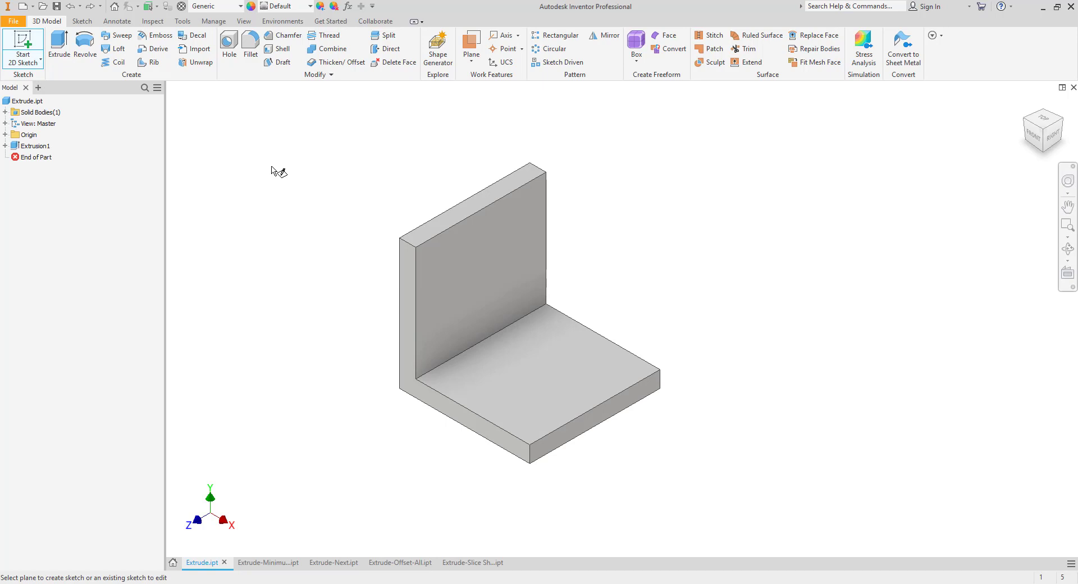
left_click(6, 135)
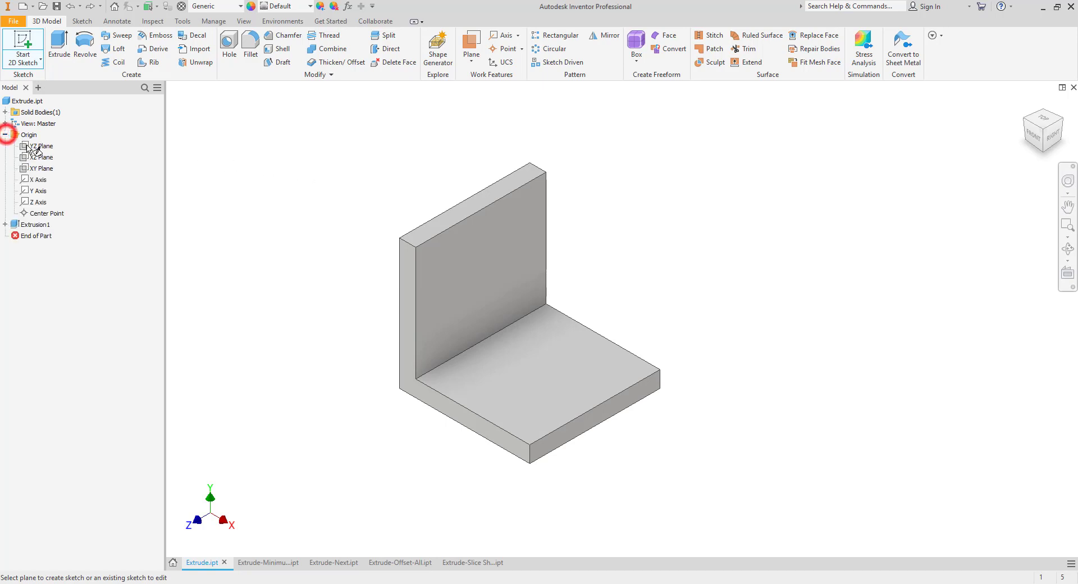
Step: Place the new sketch on the base's end face and view it straight on
left_click(600, 416)
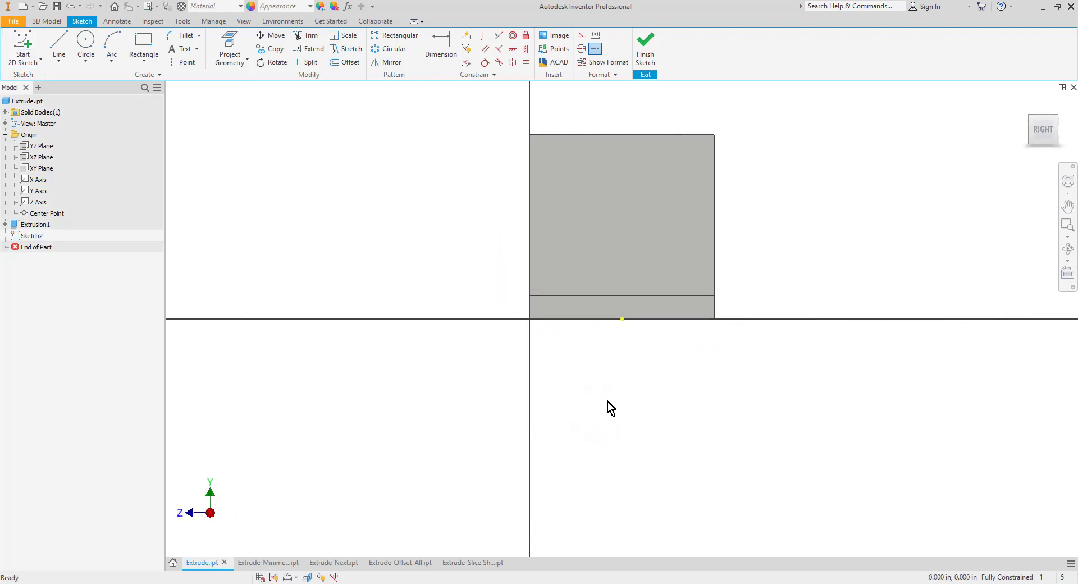
middle_click_drag(607, 403, 657, 436, "shift")
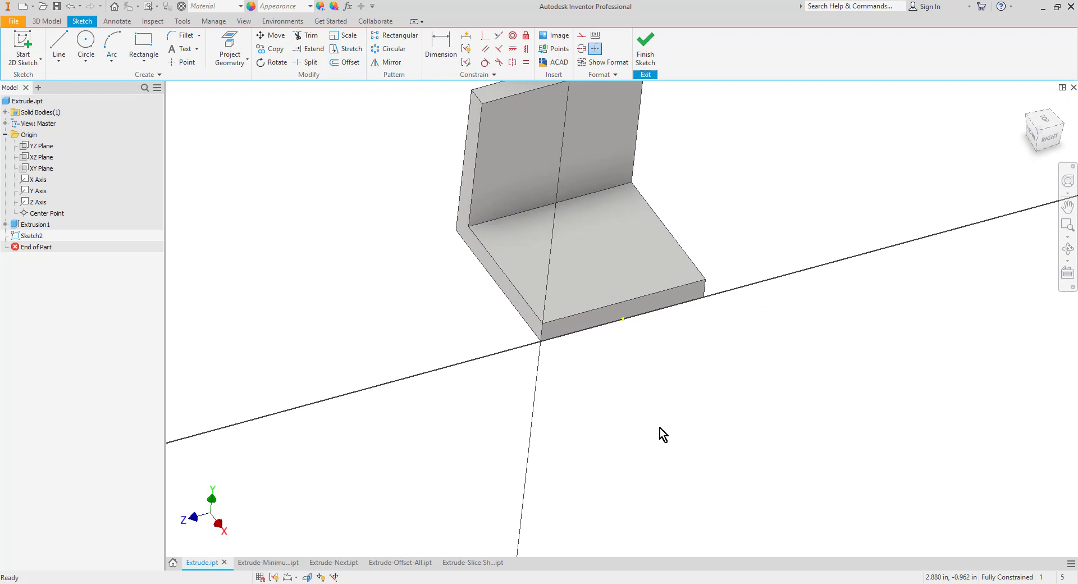
left_click(1047, 139)
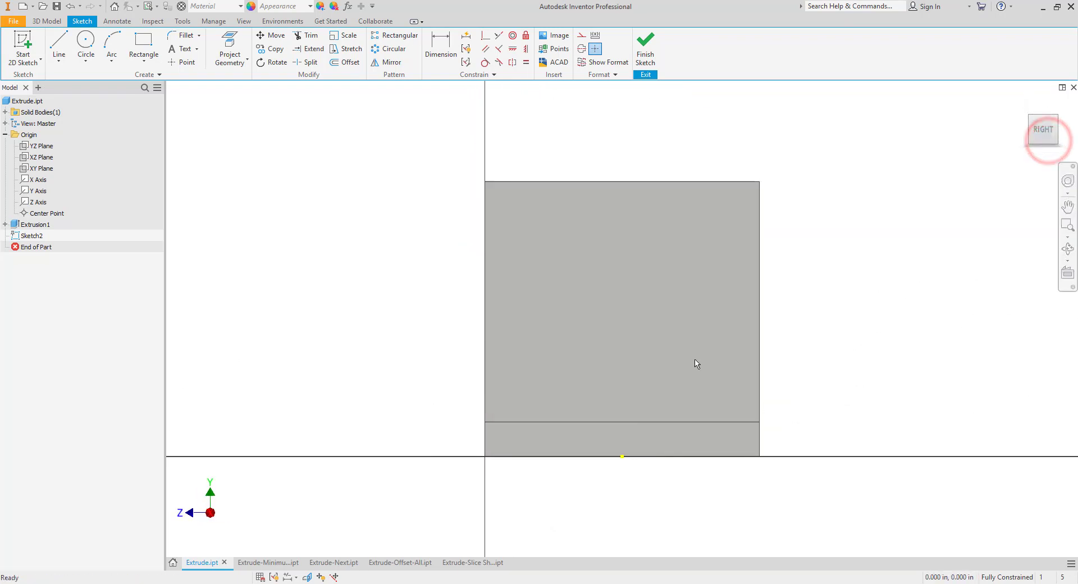
Step: Draw a center-point circle at the bottom edge midpoint and finish the sketch
left_click(89, 40)
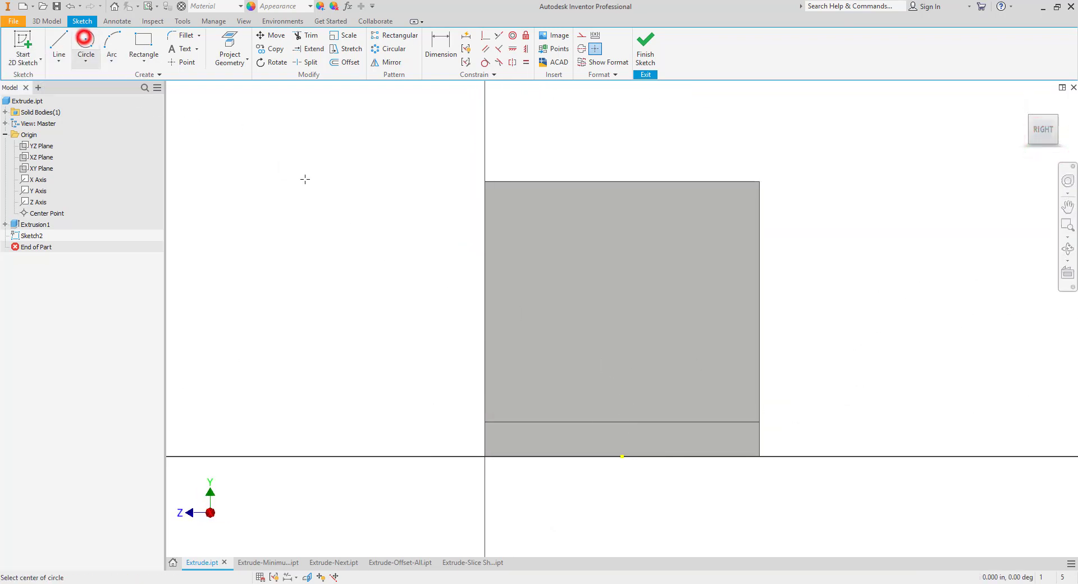
left_click(622, 456)
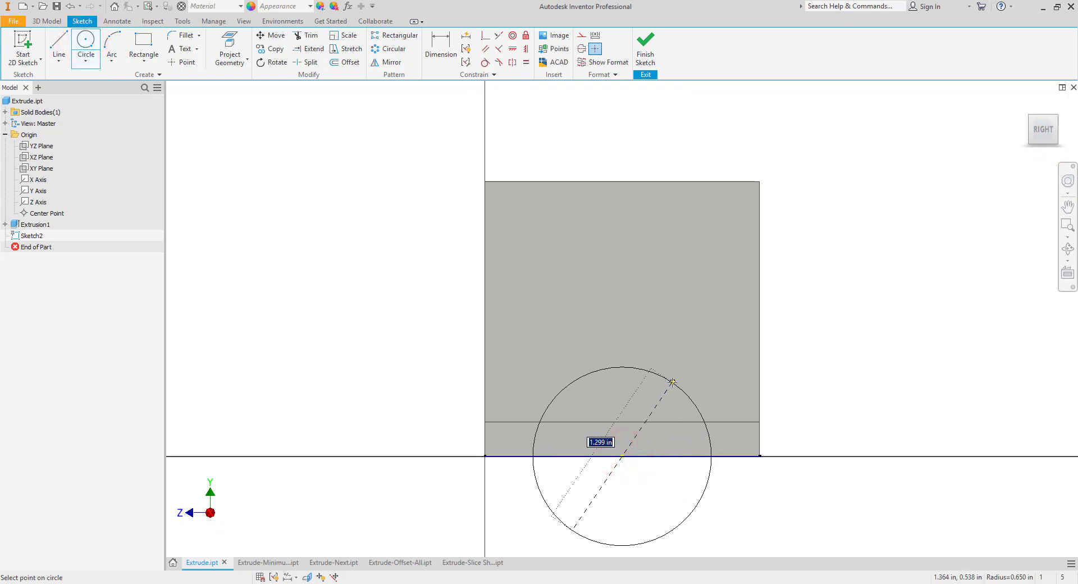
left_click(673, 382)
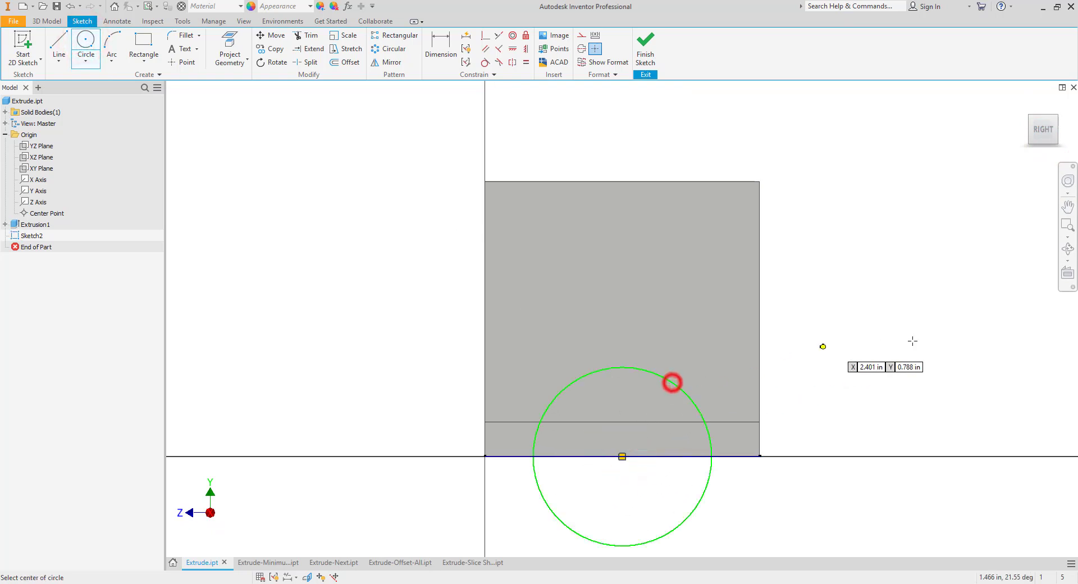
left_click(647, 54)
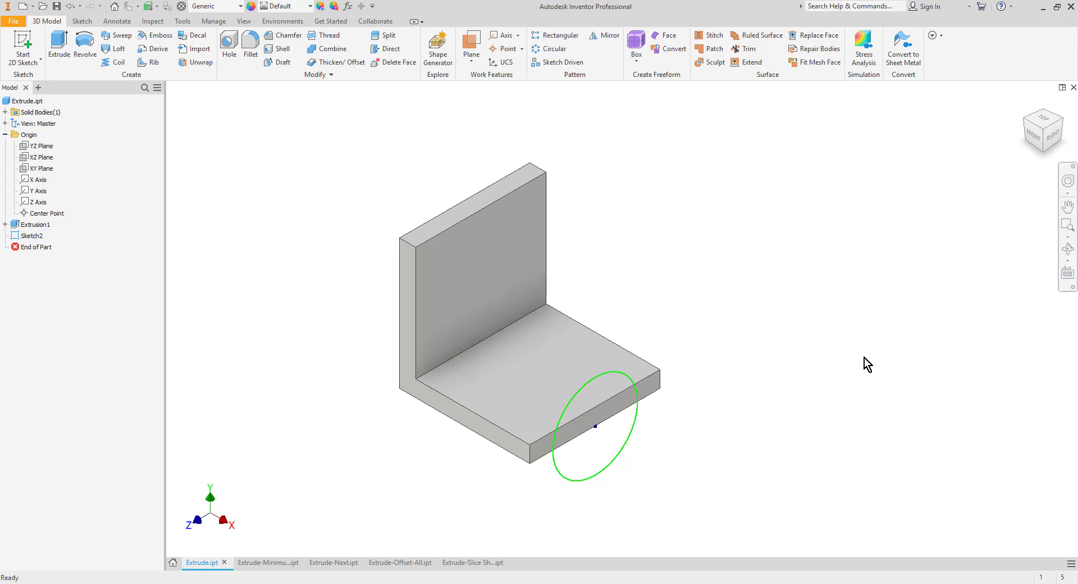
Step: Extrude the circle 2 in, flipped into the bracket, with the Boolean set to Intersect
left_click(58, 50)
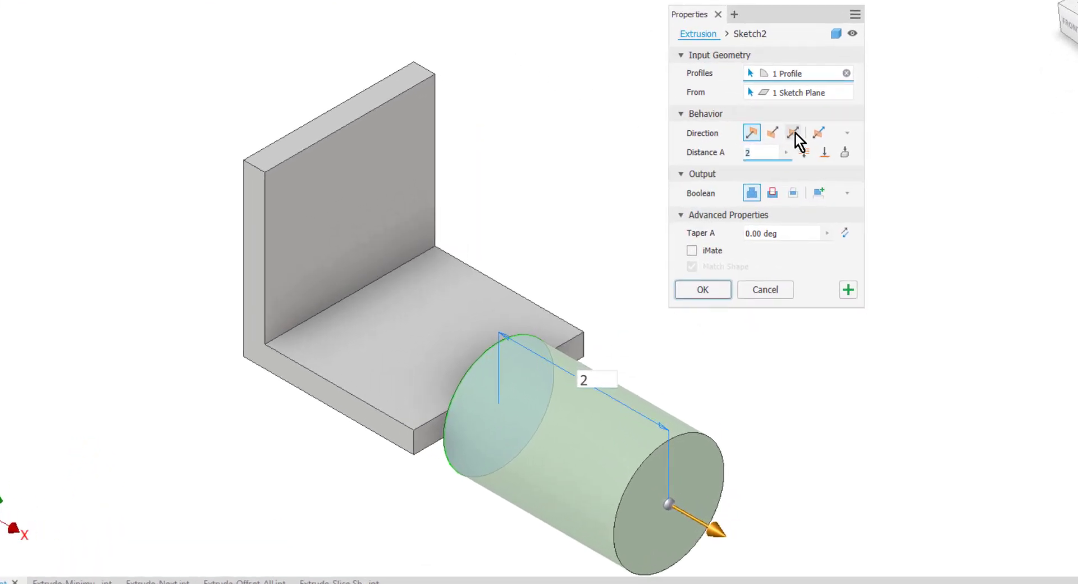
left_click(777, 134)
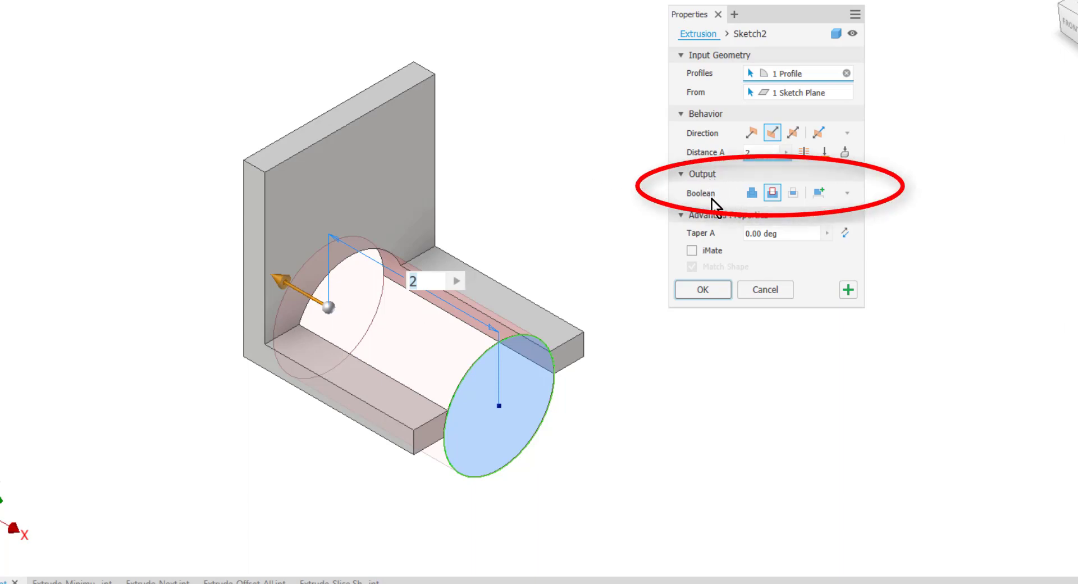
left_click(753, 197)
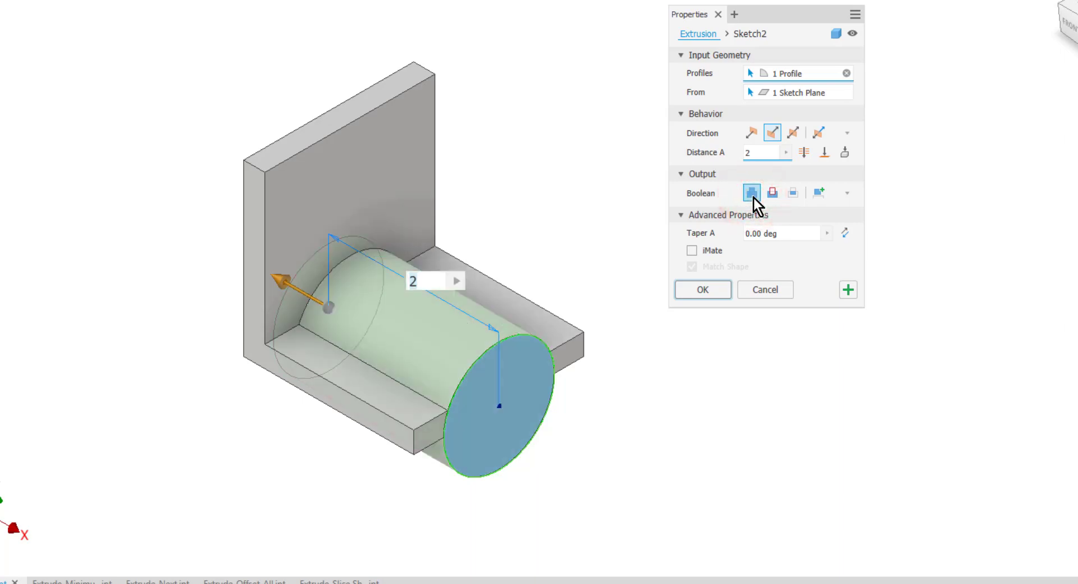
left_click(790, 195)
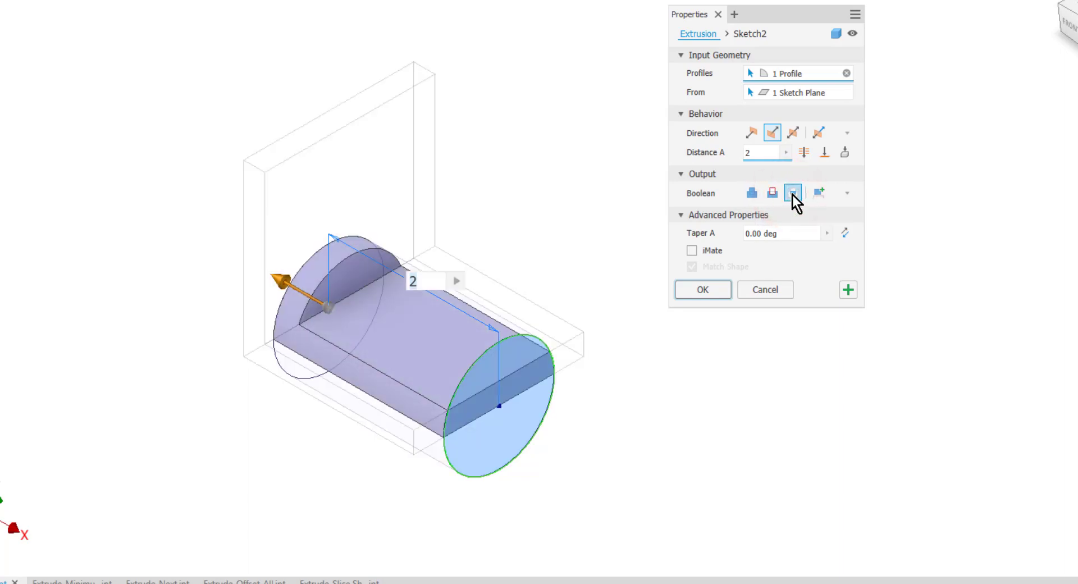
Step: Set the circle extrusion's Boolean back to Join after briefly trying New Solid
left_click(751, 194)
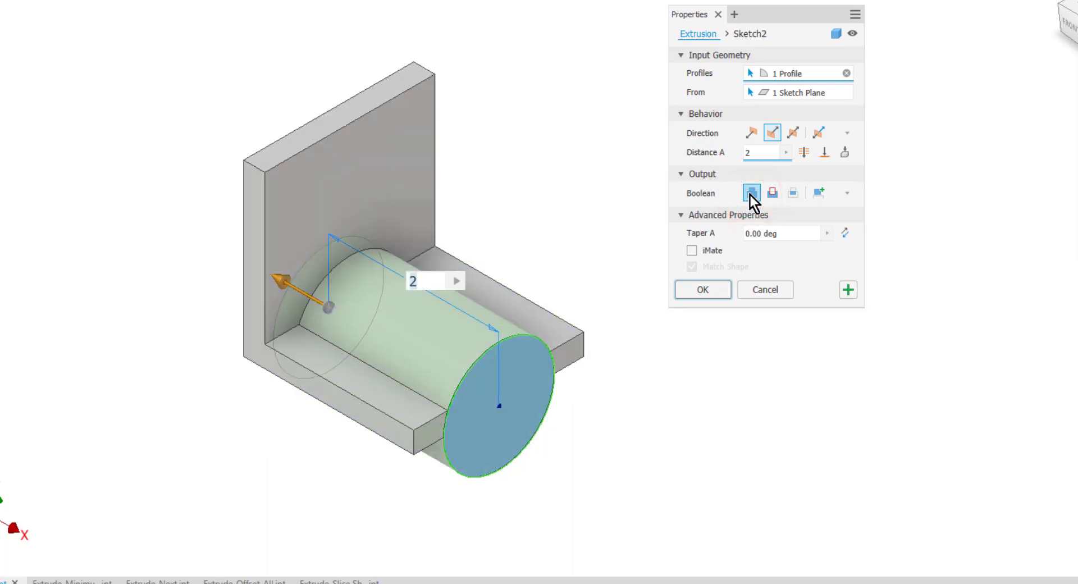
left_click(819, 194)
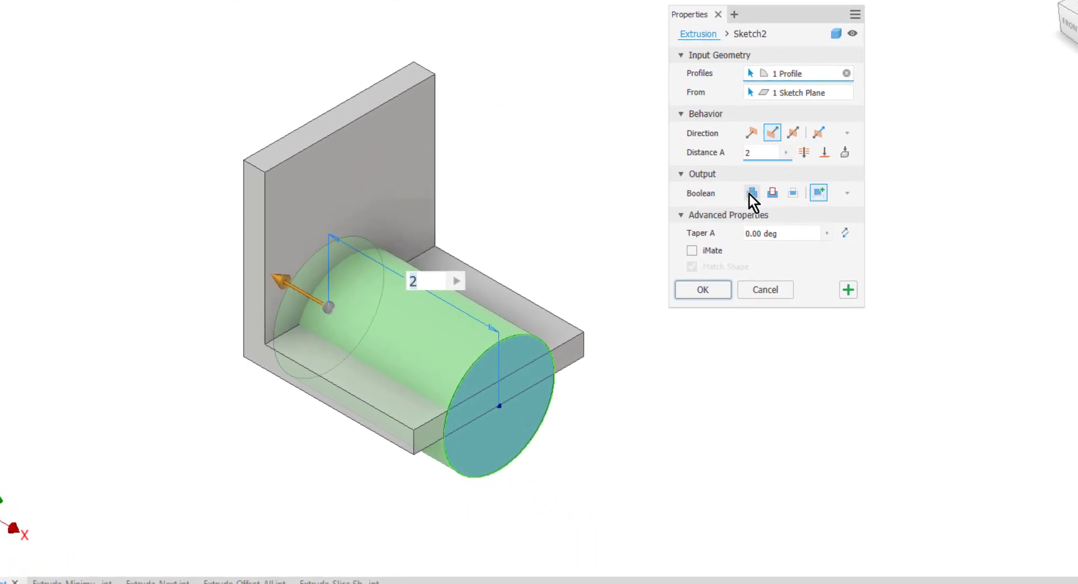
left_click(1029, 343)
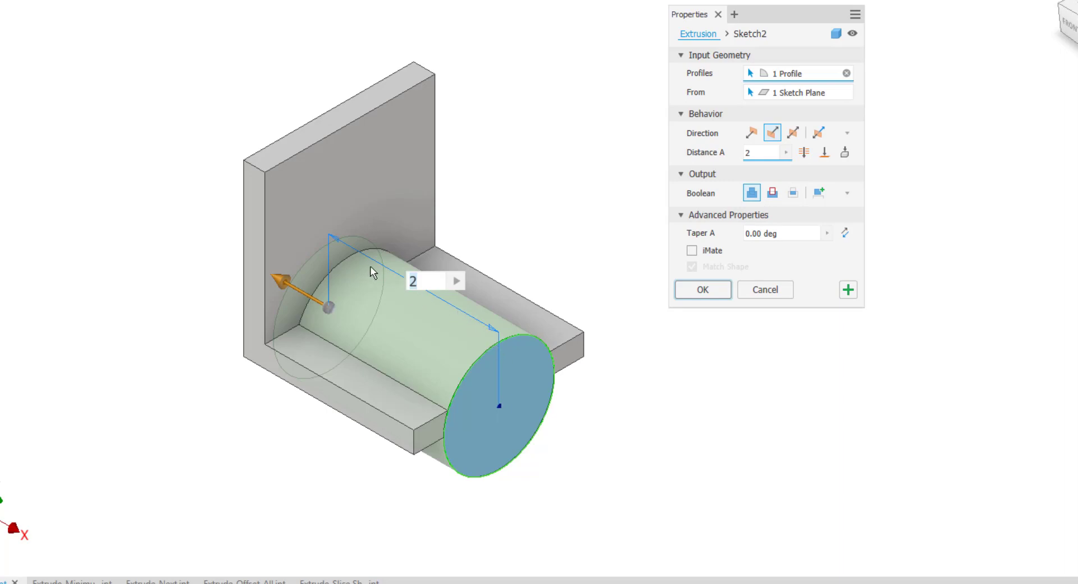
Step: Set the extrusion distance to 3 in, after trying 1 and 4
left_click(757, 152)
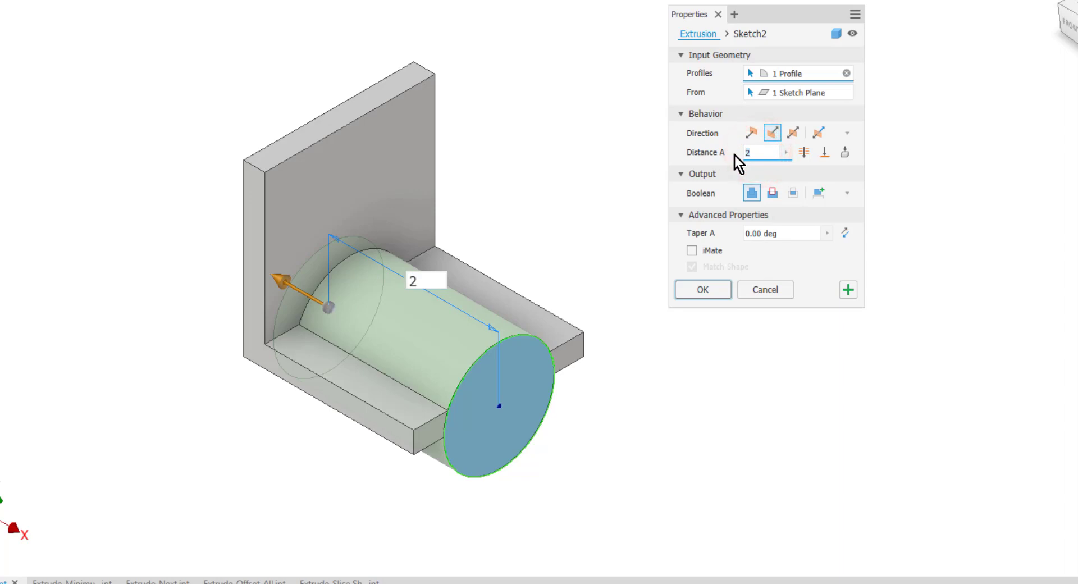
type("1")
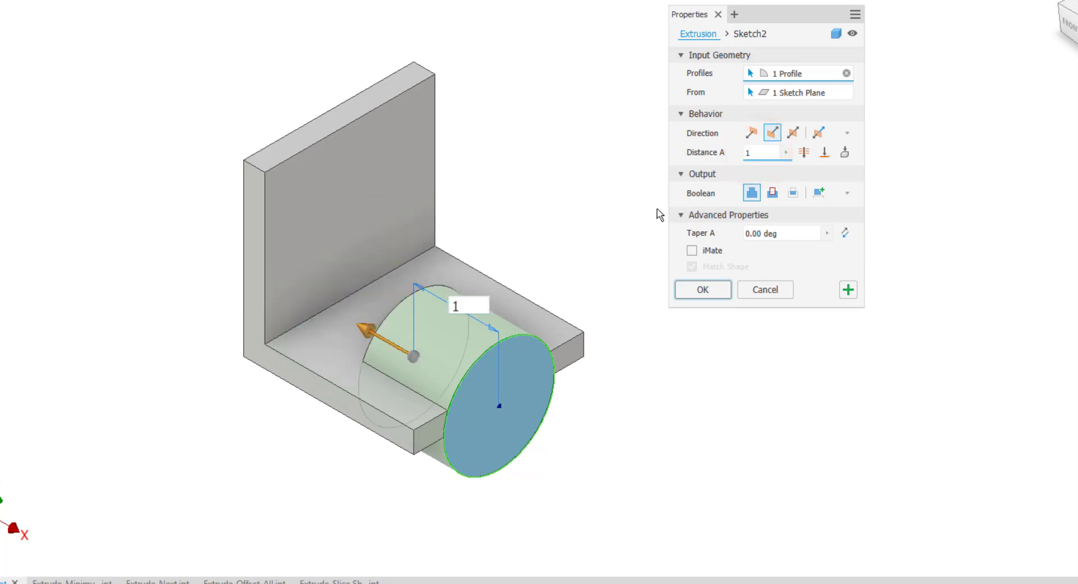
left_click(741, 153)
left_click(740, 157)
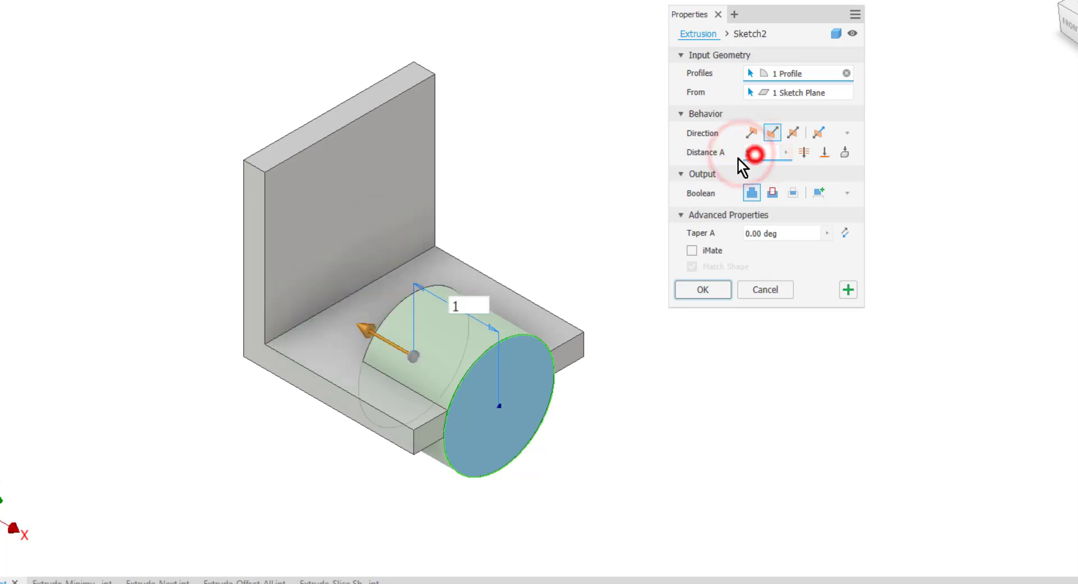
type("4")
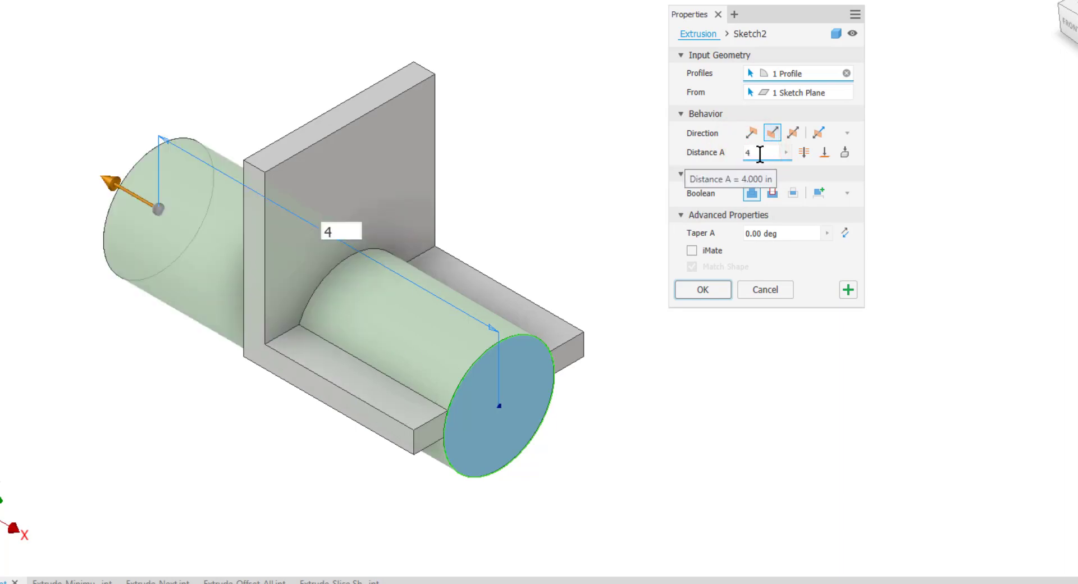
left_click_drag(760, 153, 744, 156)
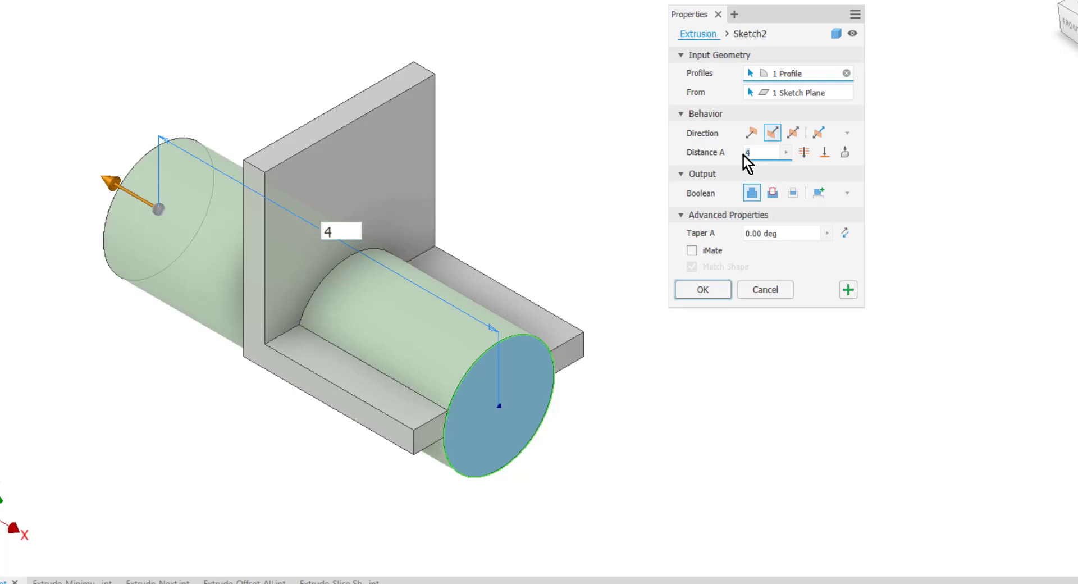
type("3")
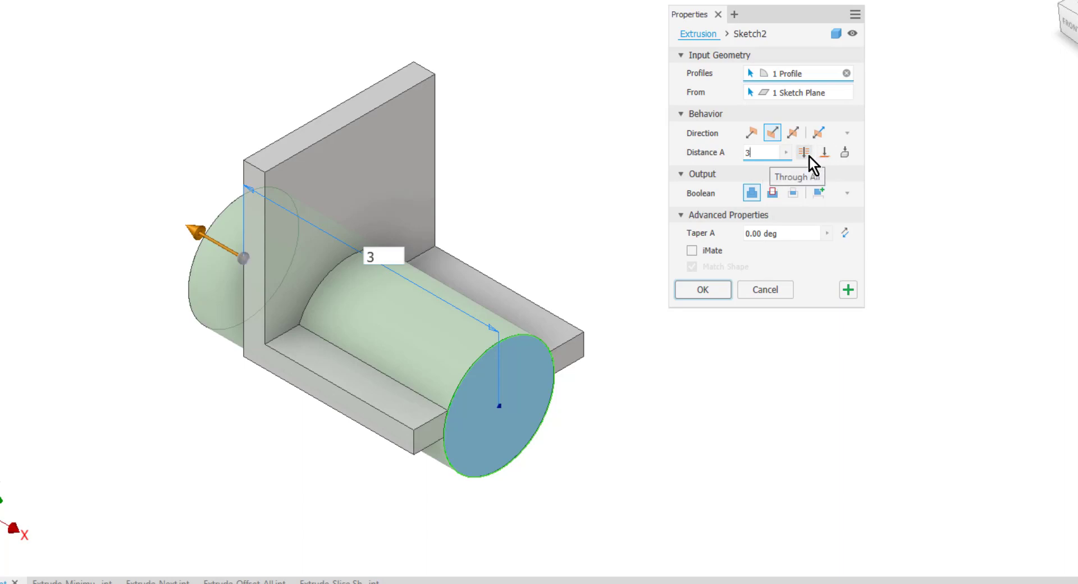
Step: Try Cut with Through All and To the inside wall face, then cancel the extrusion
left_click(773, 192)
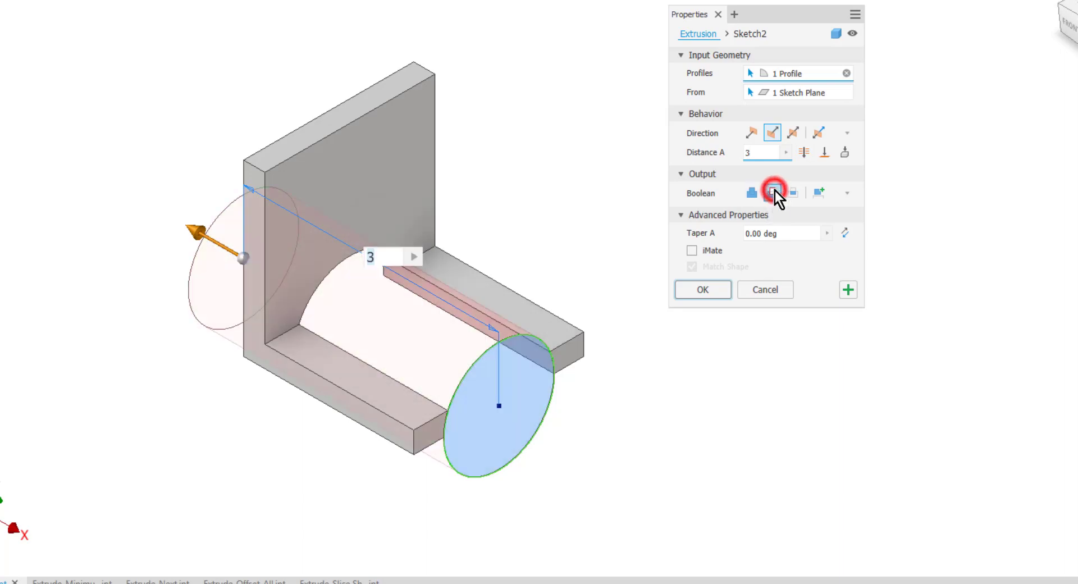
left_click(808, 153)
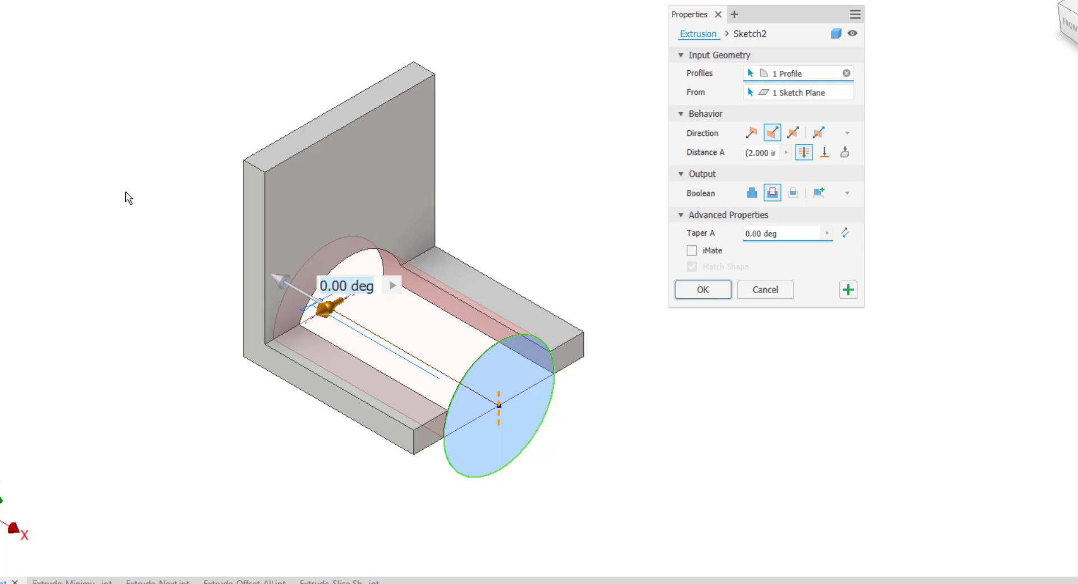
left_click(824, 153)
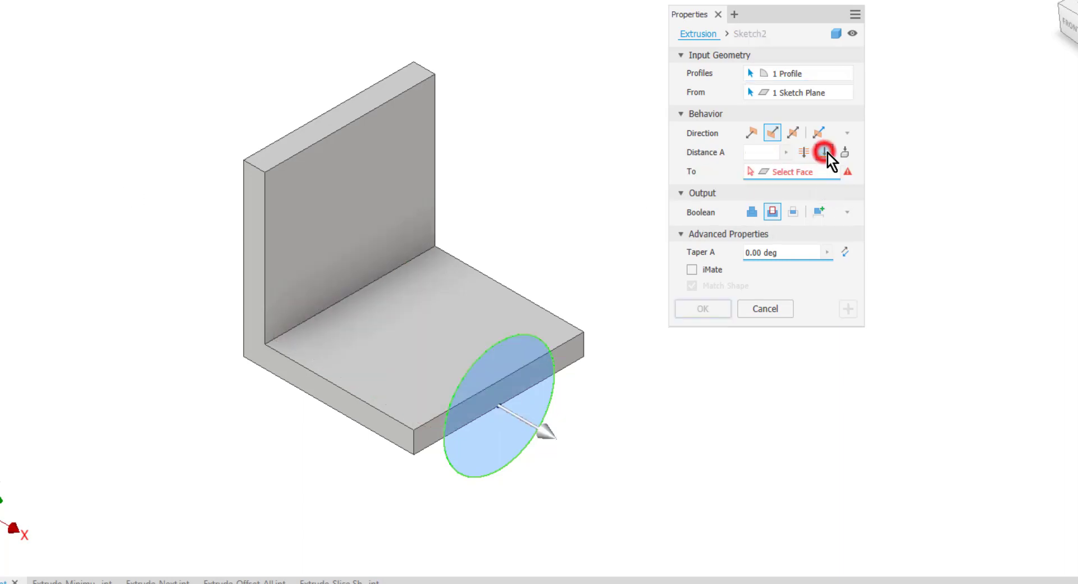
left_click(359, 194)
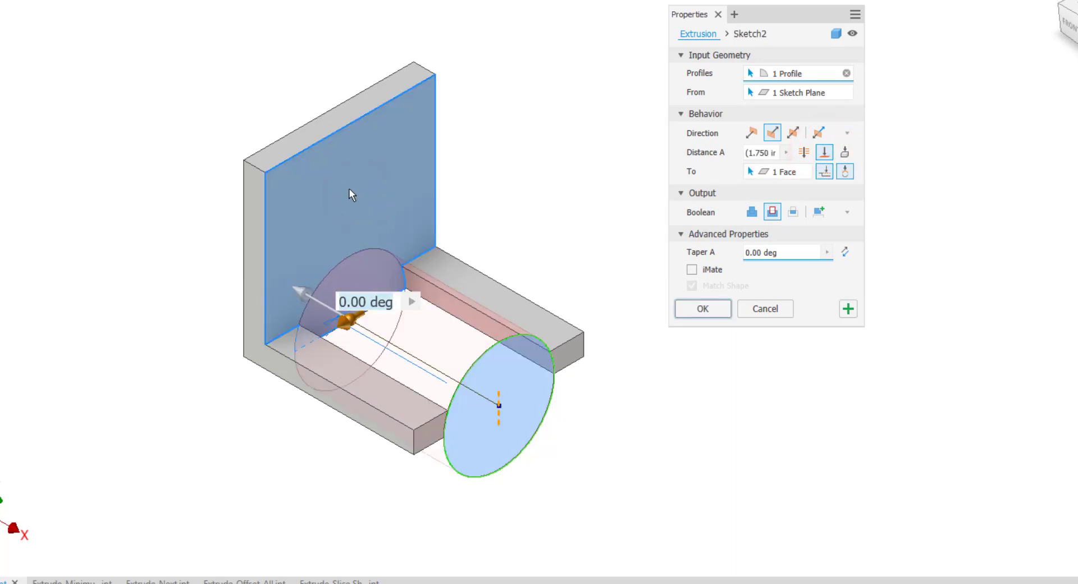
left_click(702, 308)
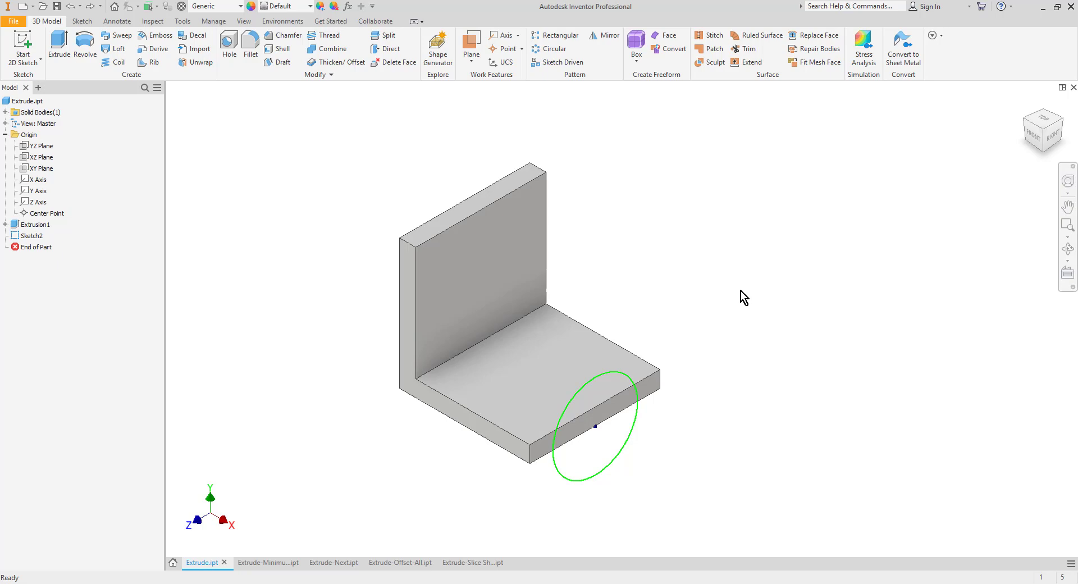
Step: Reopen Sketch2 and delete its circle, leaving only the centre point
left_click(31, 237)
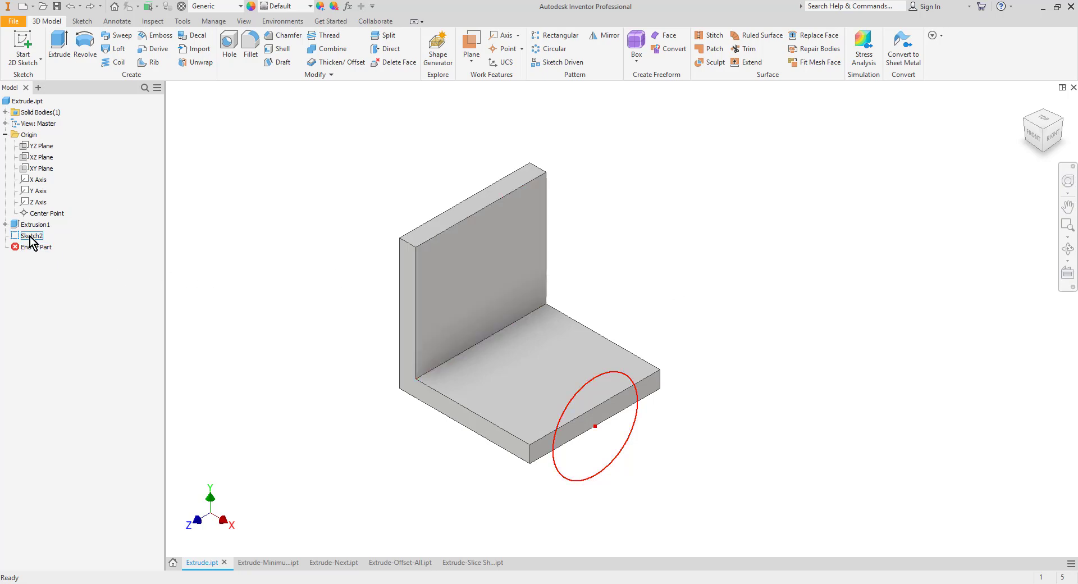
double_click(31, 236)
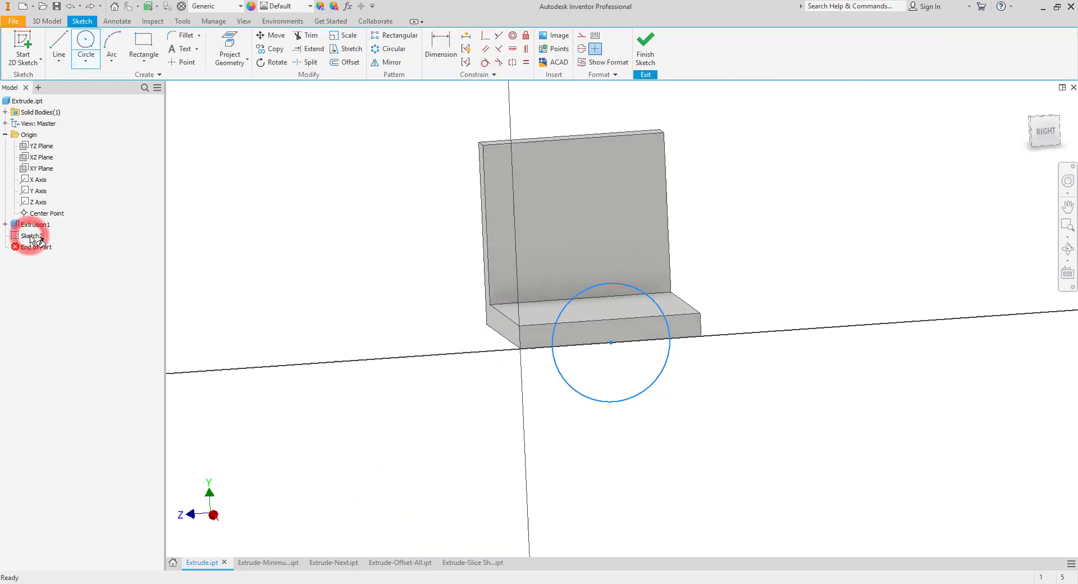
key("Escape")
left_click(651, 374)
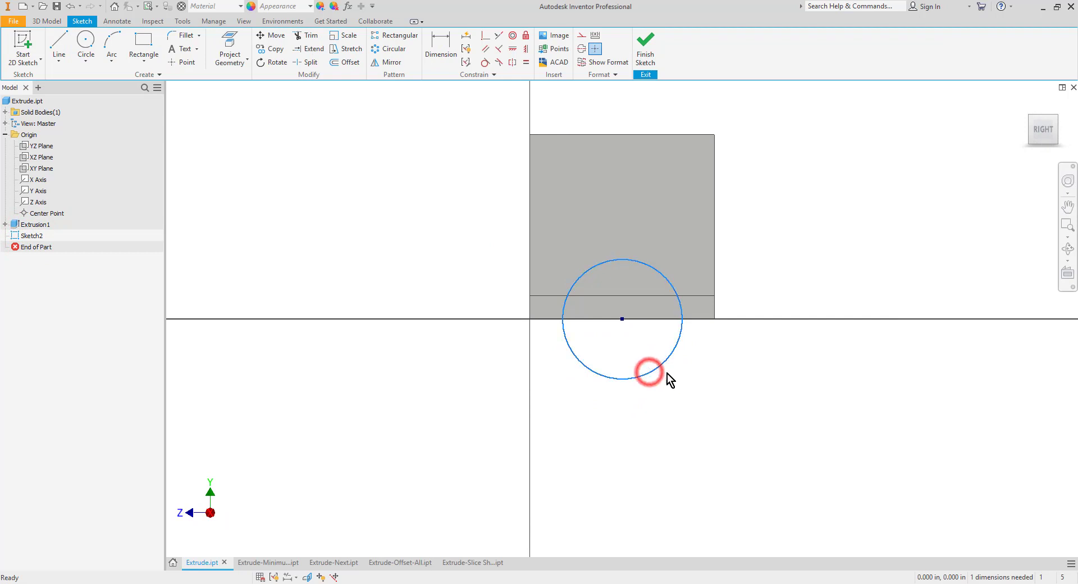
key("Delete")
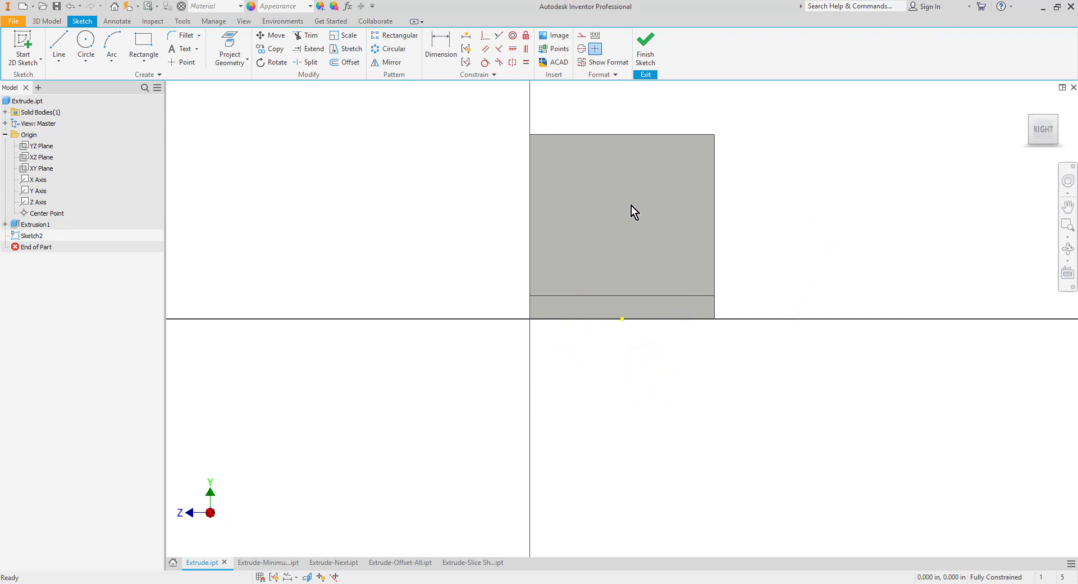
middle_click_drag(770, 248, 705, 224, "shift")
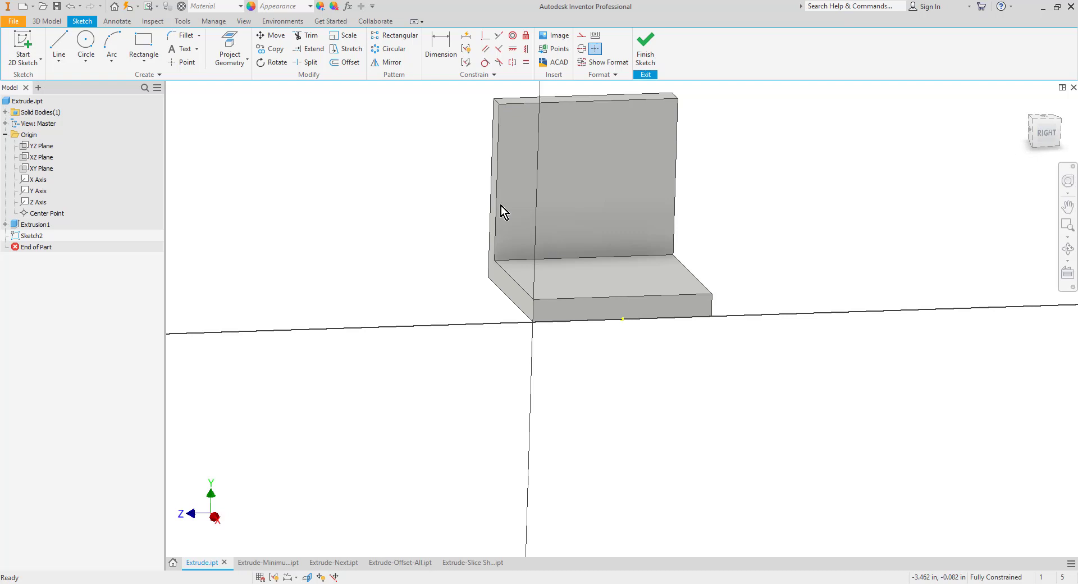
Step: Project the upright wall face's square outline into Sketch2 and finish the sketch
left_click(1048, 134)
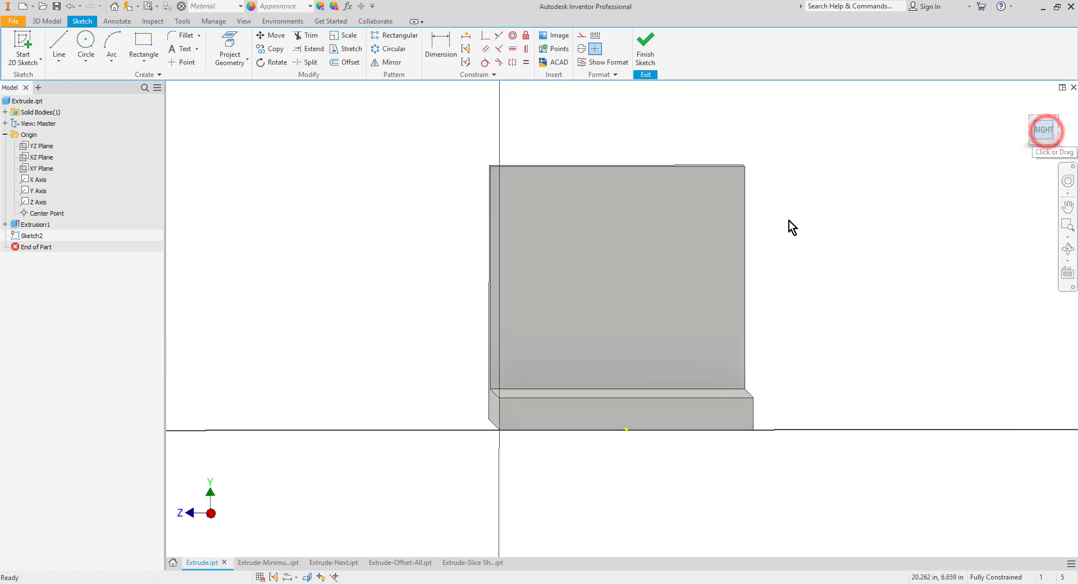
left_click(230, 50)
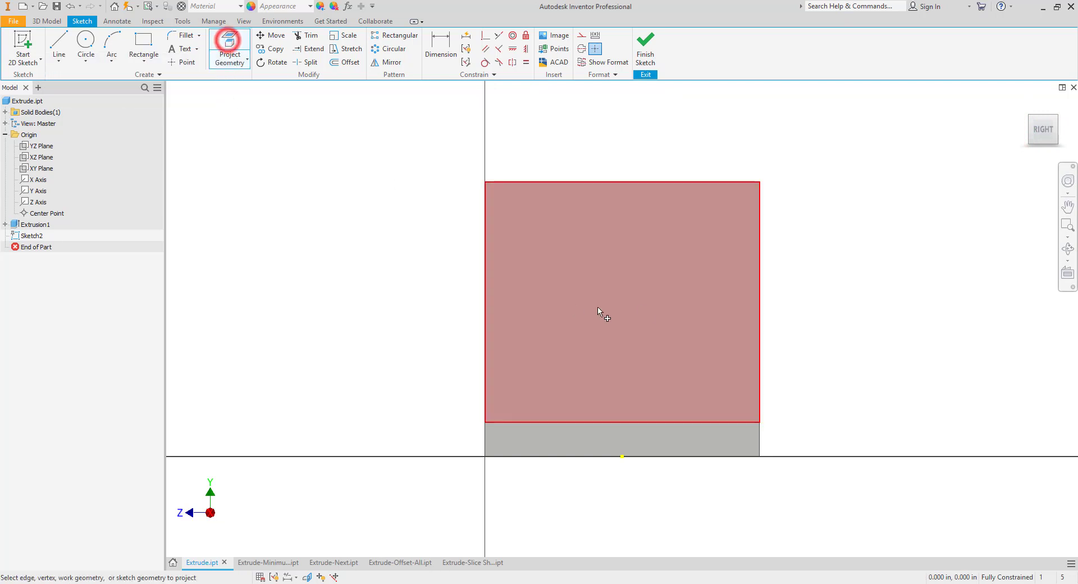
left_click(626, 304)
middle_click_drag(840, 296, 880, 311, "shift")
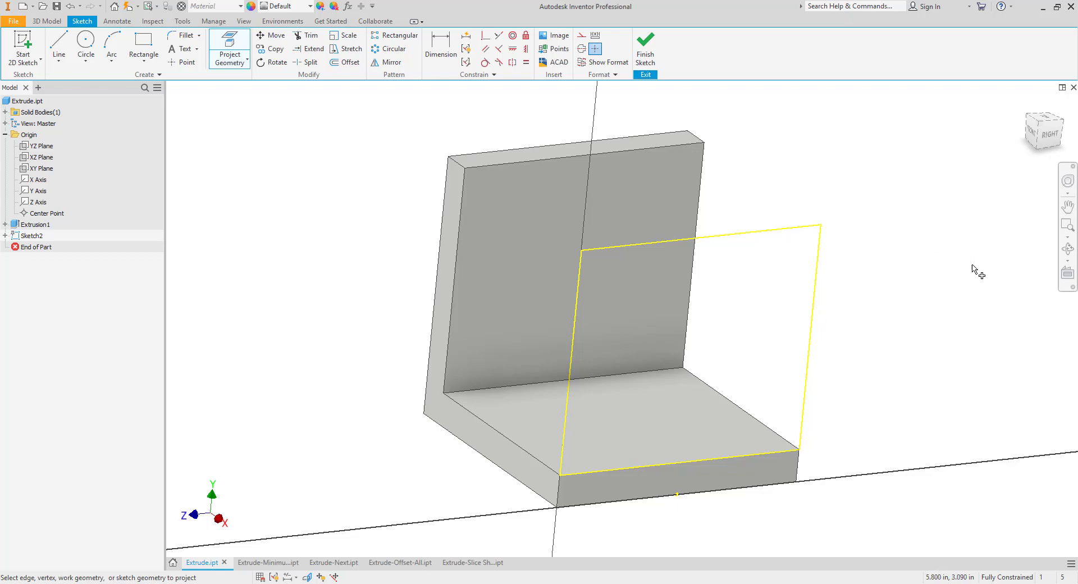
left_click(646, 46)
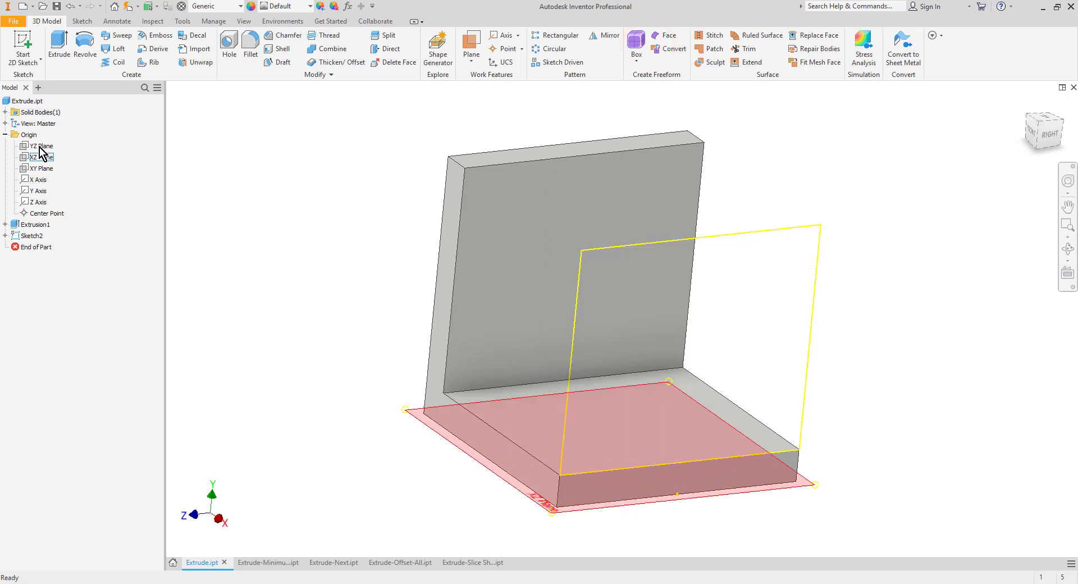
Step: Change Extrusion1's depth from 2 in to 3 in, then reopen Sketch2 from the right view
double_click(25, 225)
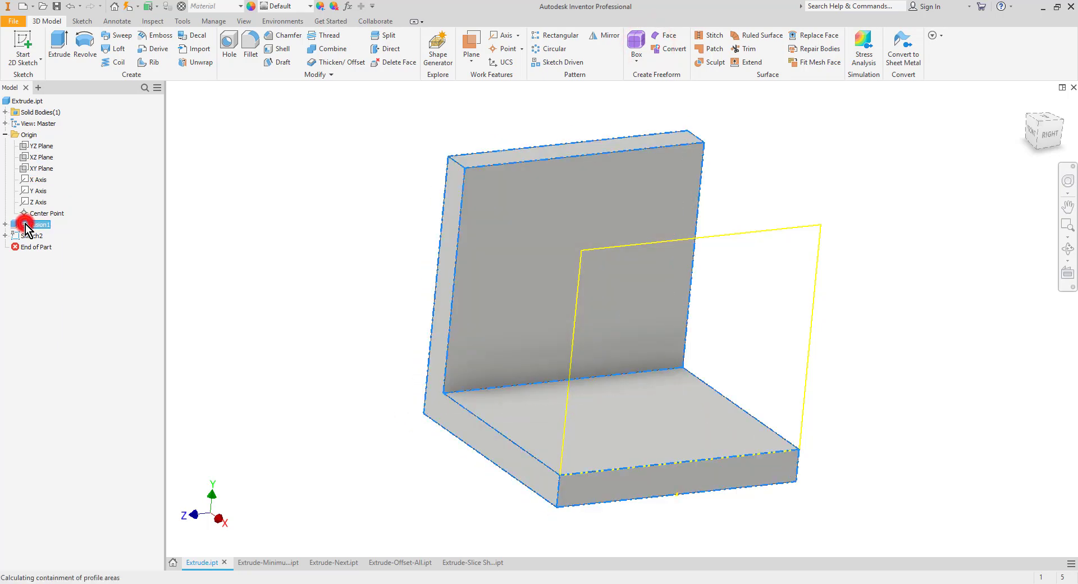
left_click(811, 232)
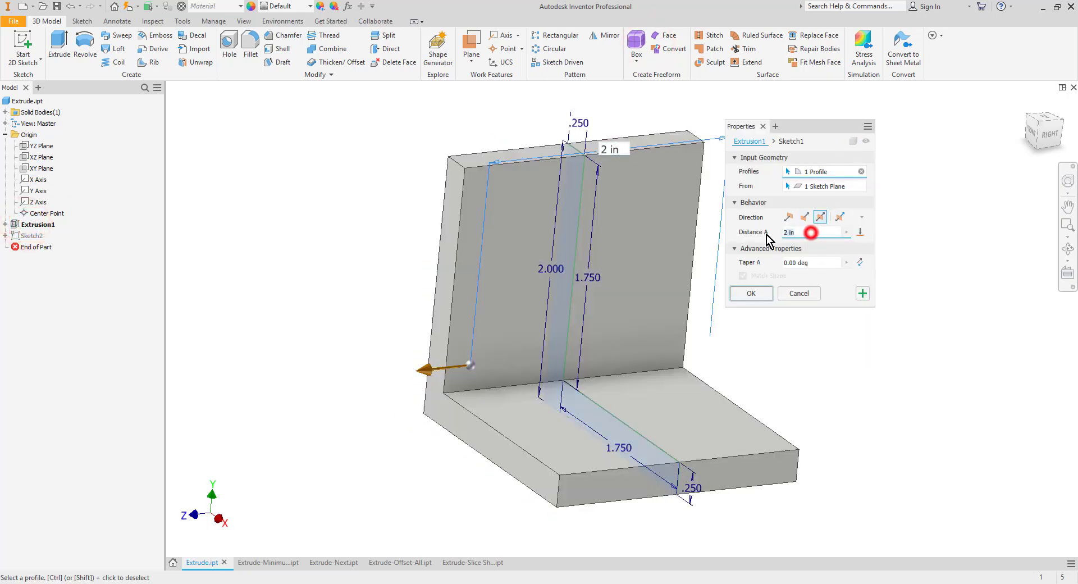
left_click(753, 292)
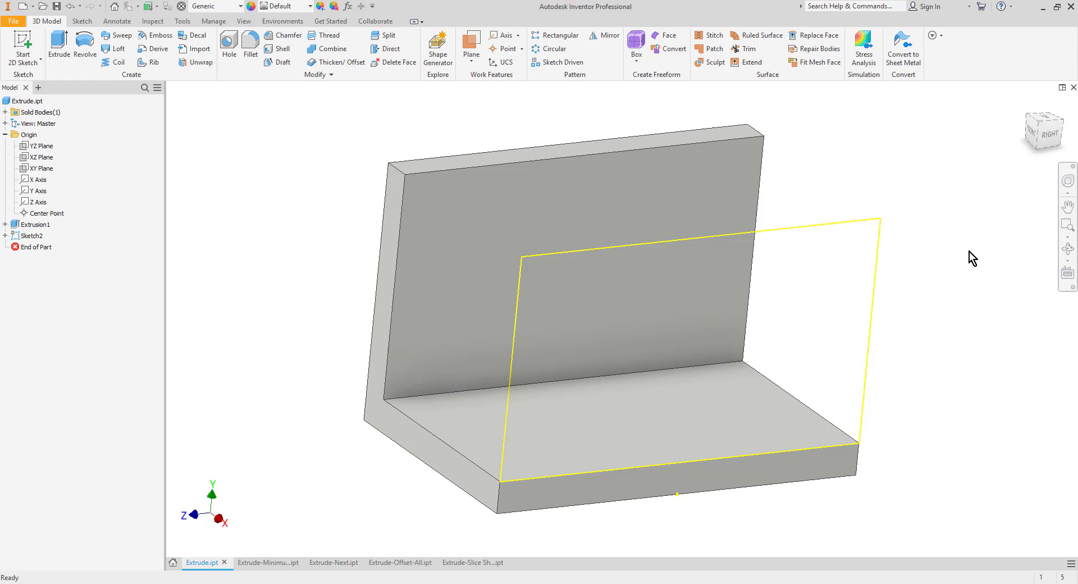
left_click(1046, 134)
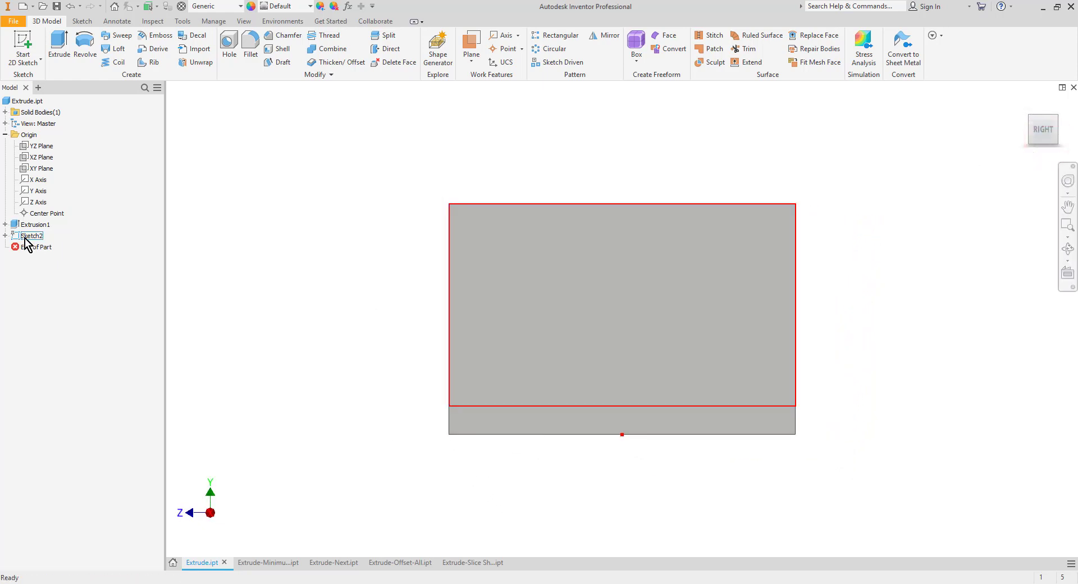
double_click(29, 236)
Step: Draw a center-point circle inside the projected rectangle
left_click(649, 140)
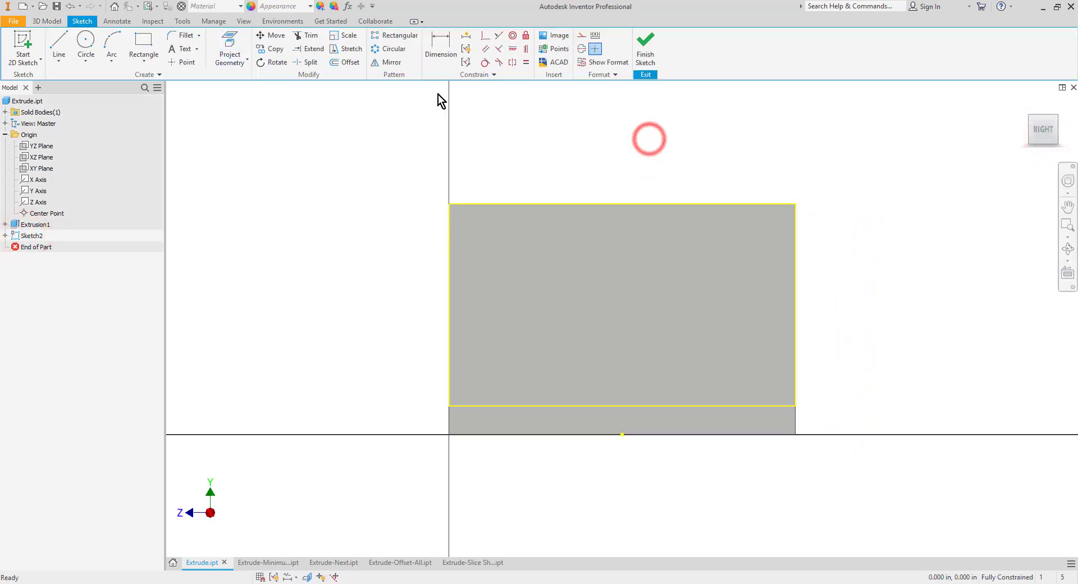
left_click(87, 45)
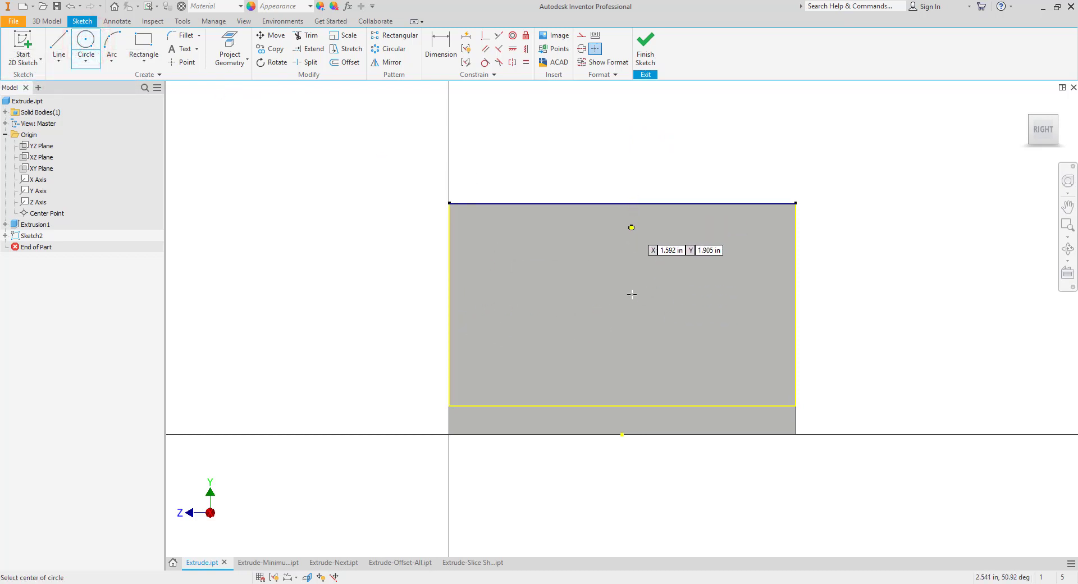
left_click(627, 311)
left_click(698, 282)
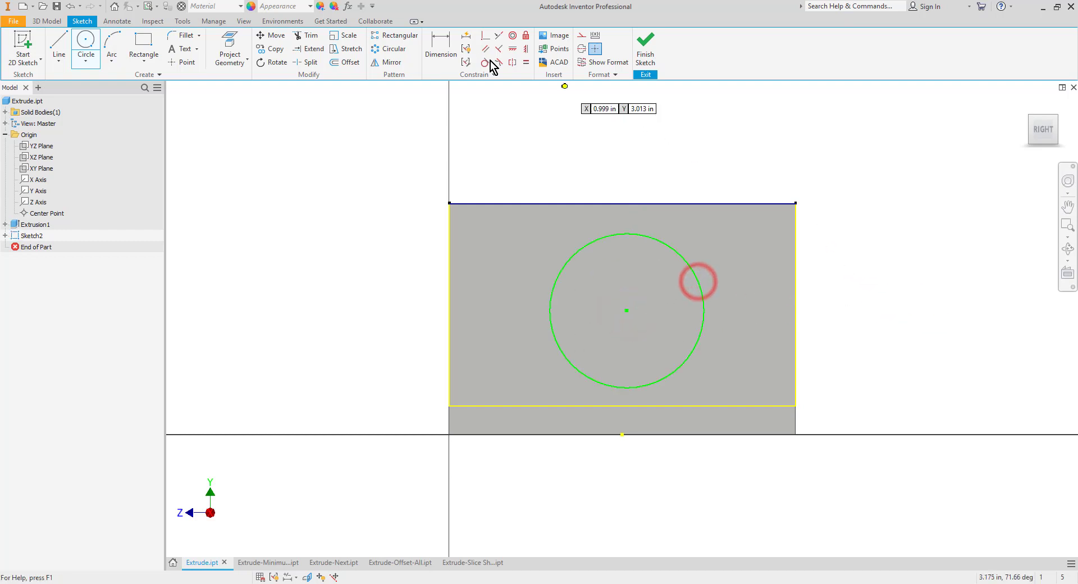
Step: Begin a dimension from the rectangle's top edge to the circle centre, cancel it, and finish Sketch2
left_click(441, 46)
left_click(598, 204)
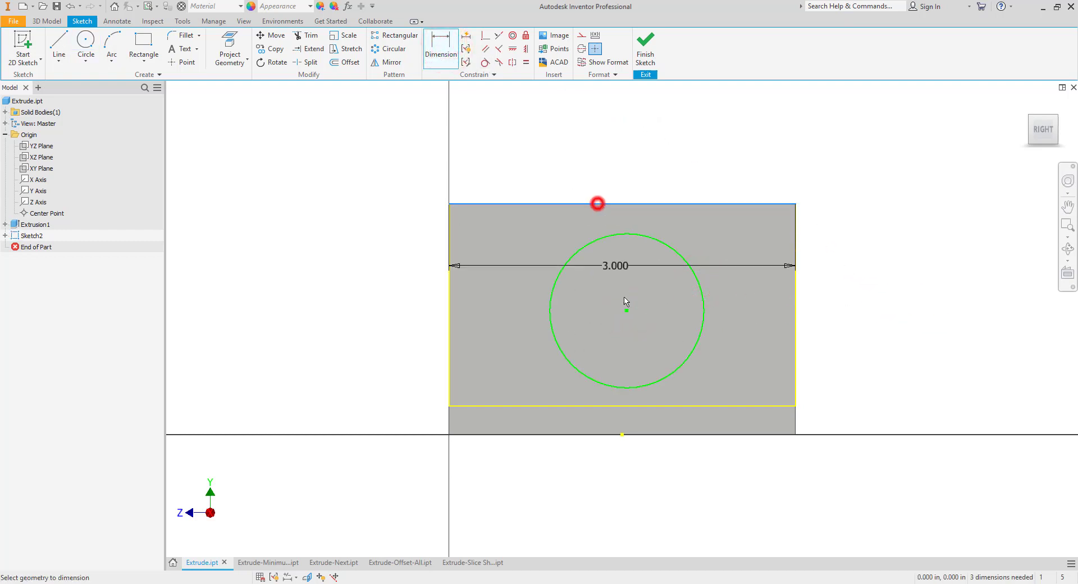
left_click(627, 311)
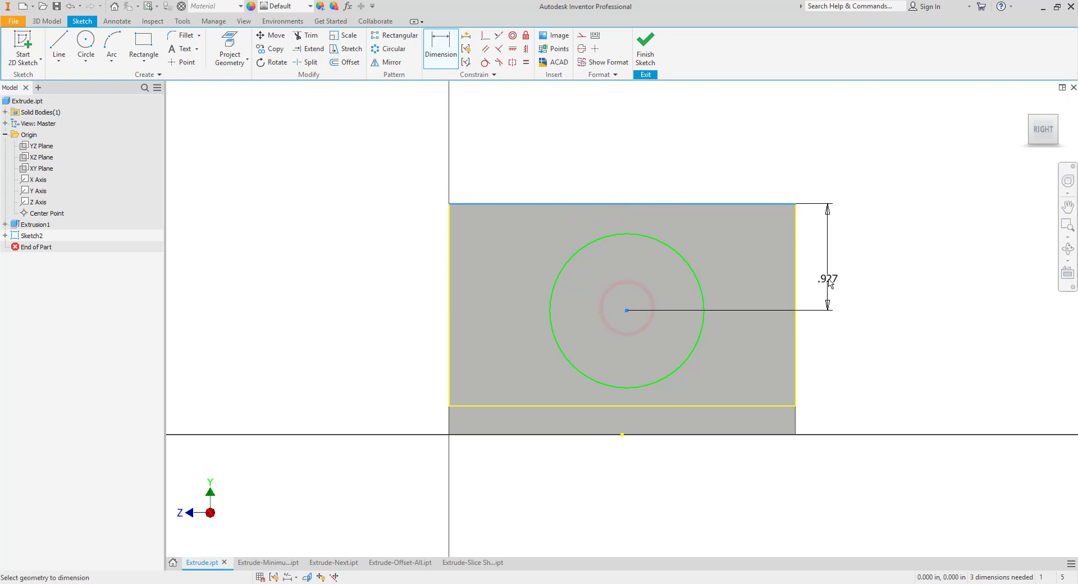
key("Escape")
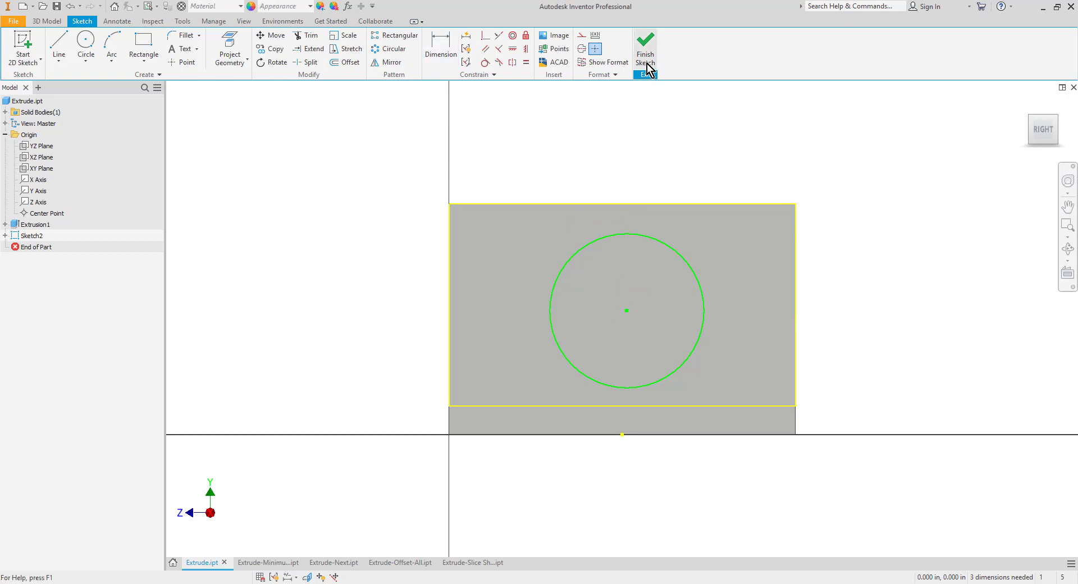
left_click(645, 59)
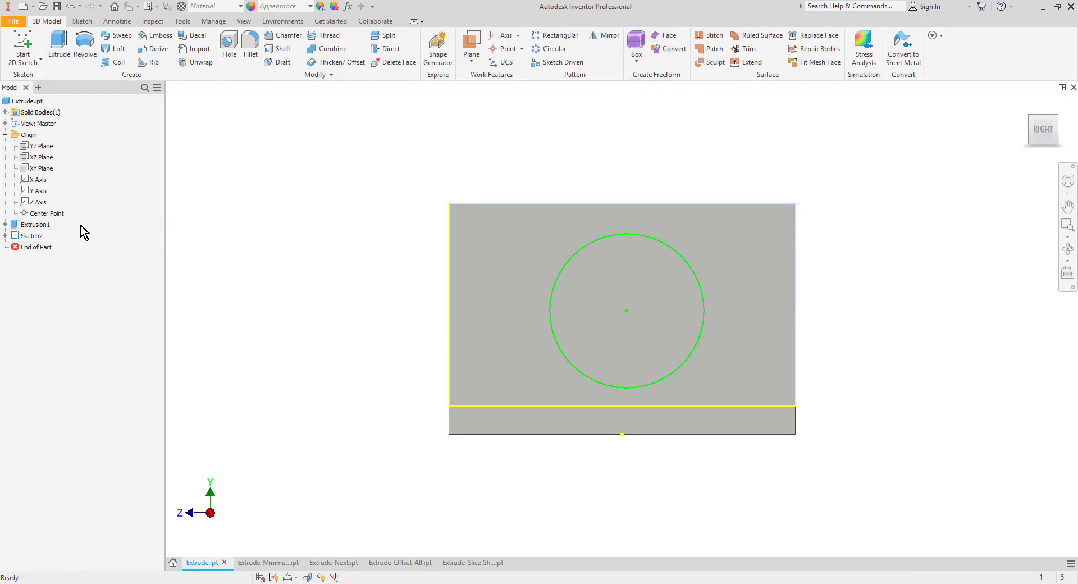
left_click(31, 236)
Step: Delete Sketch2 from the part and view the 3D model
right_click(32, 238)
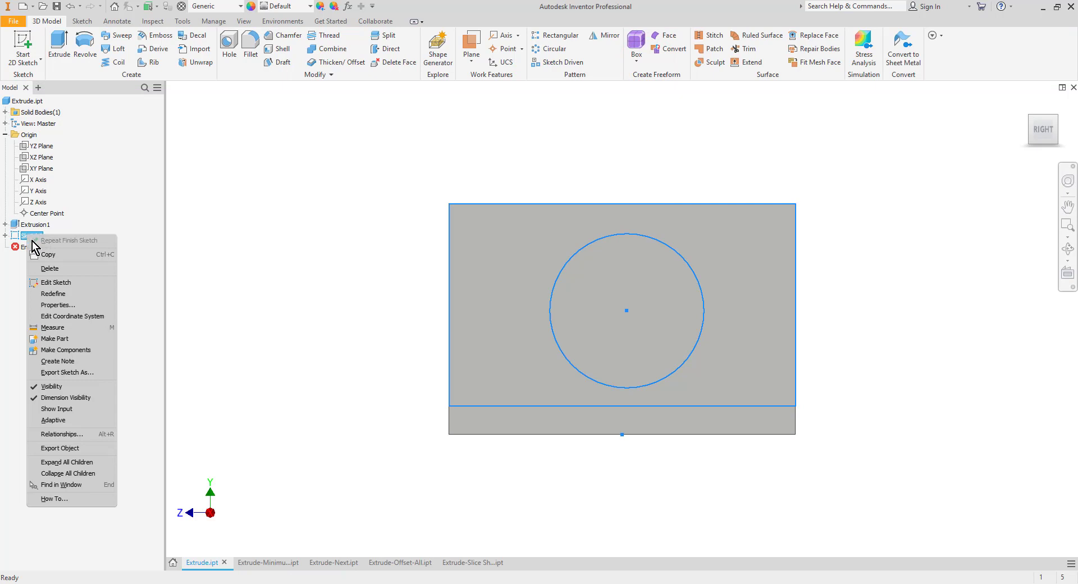
left_click(49, 269)
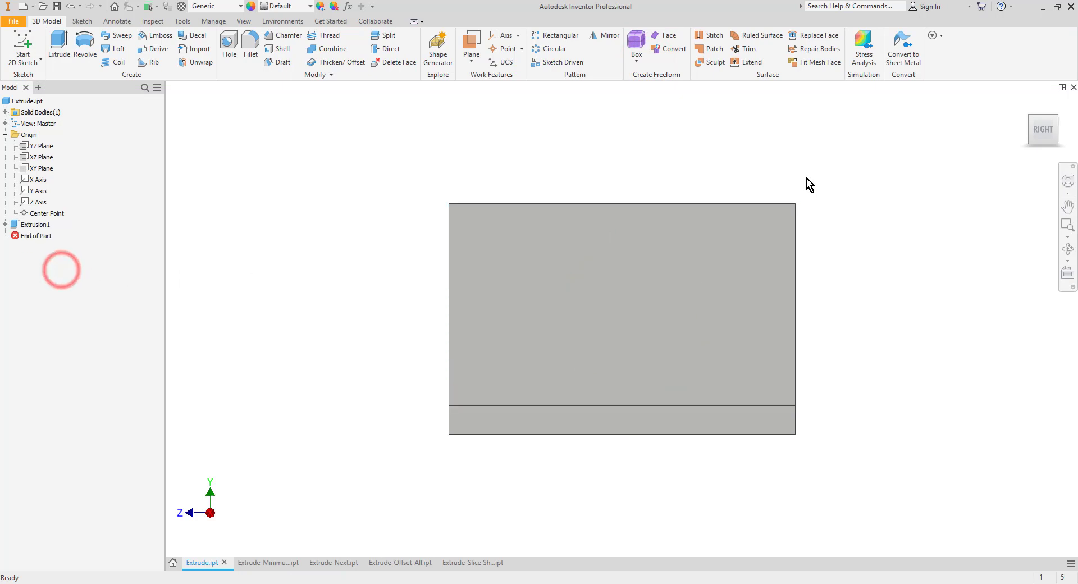
mouse_move(870, 170)
left_mouse_down()
mouse_move(873, 233)
mouse_move(894, 236)
mouse_move(891, 255)
left_mouse_up()
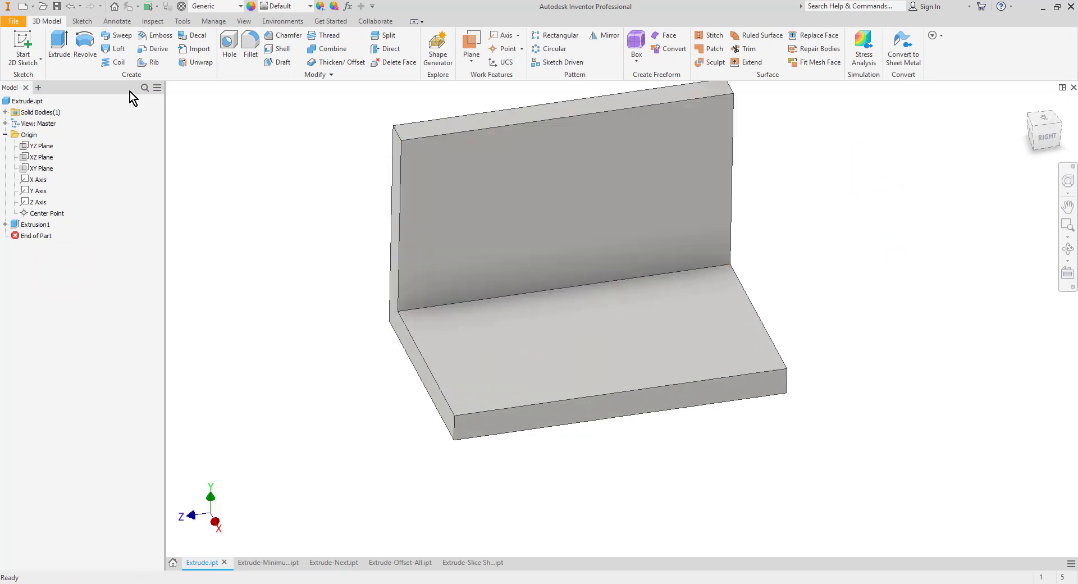
Step: Start a new sketch on the base plate's front face and draw a circle on it
left_click(23, 44)
left_click(620, 409)
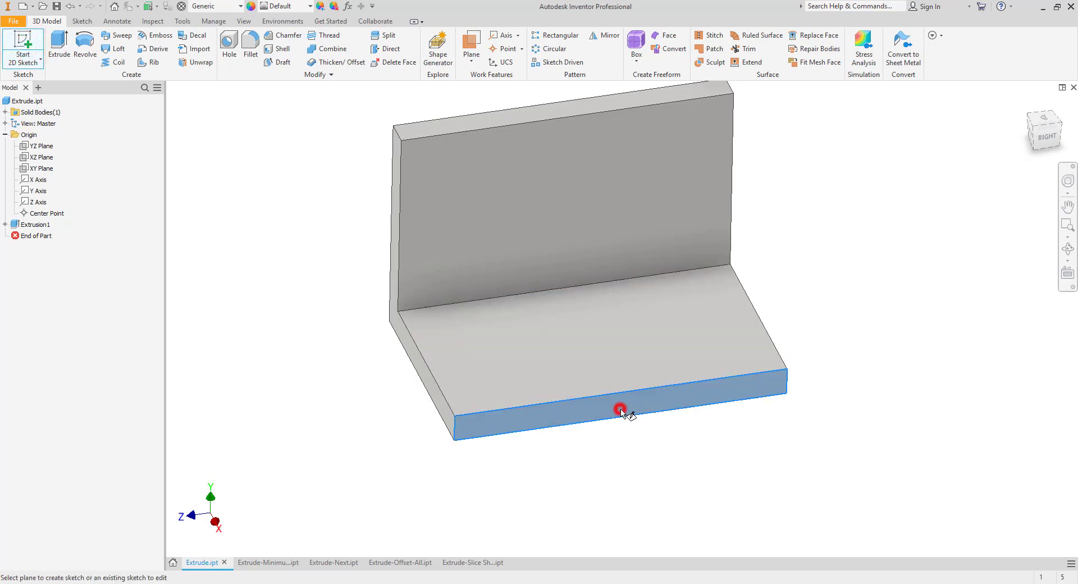
left_click(85, 41)
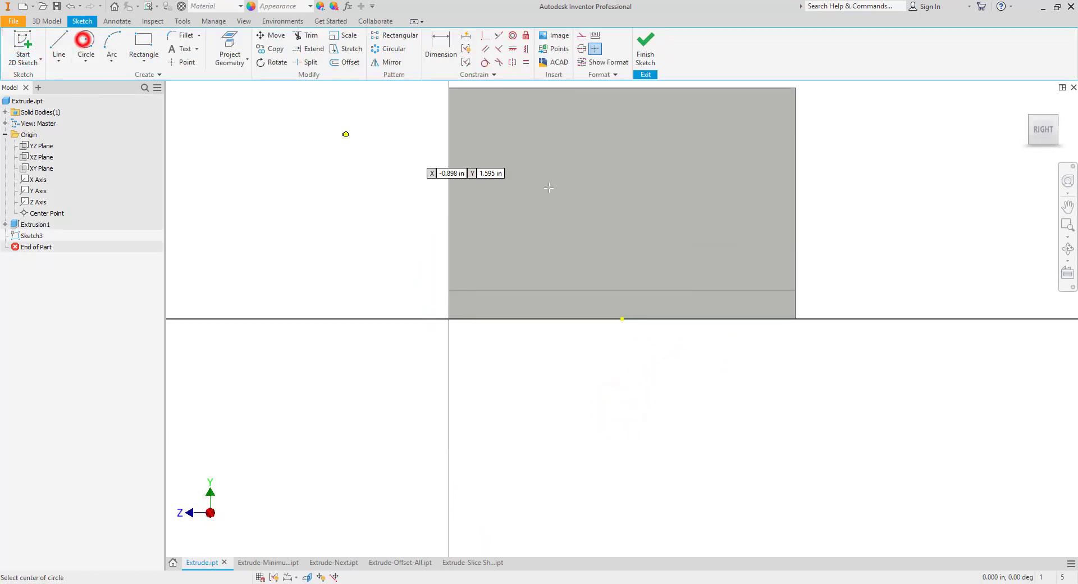
left_click(617, 190)
left_click(652, 168)
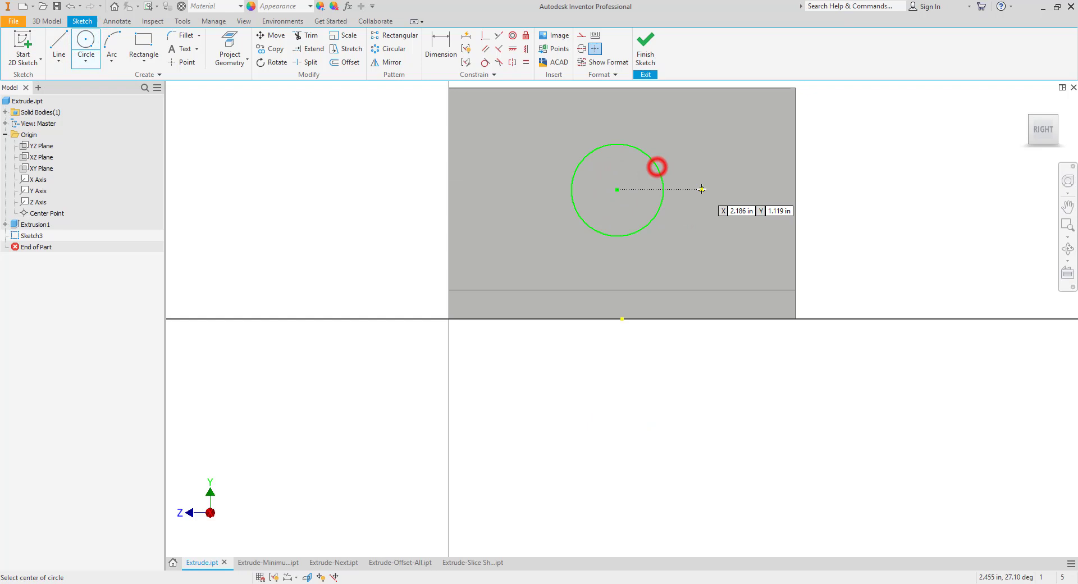
middle_click_drag(710, 191, 679, 279)
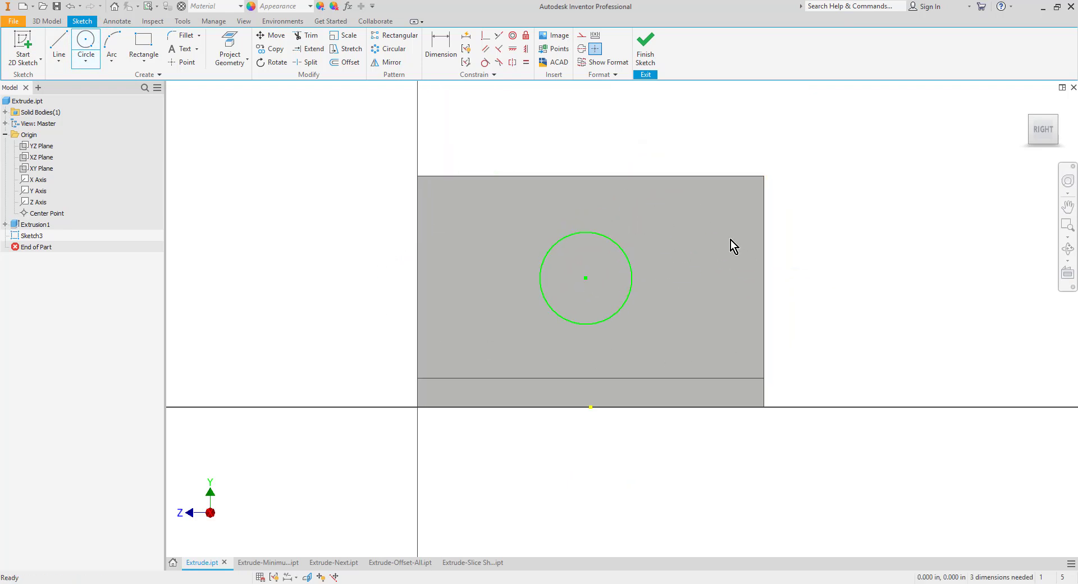
key("Escape")
Step: Dimension the circle's centre from the part's top edge, placing the vertical dimension at right
left_click(441, 45)
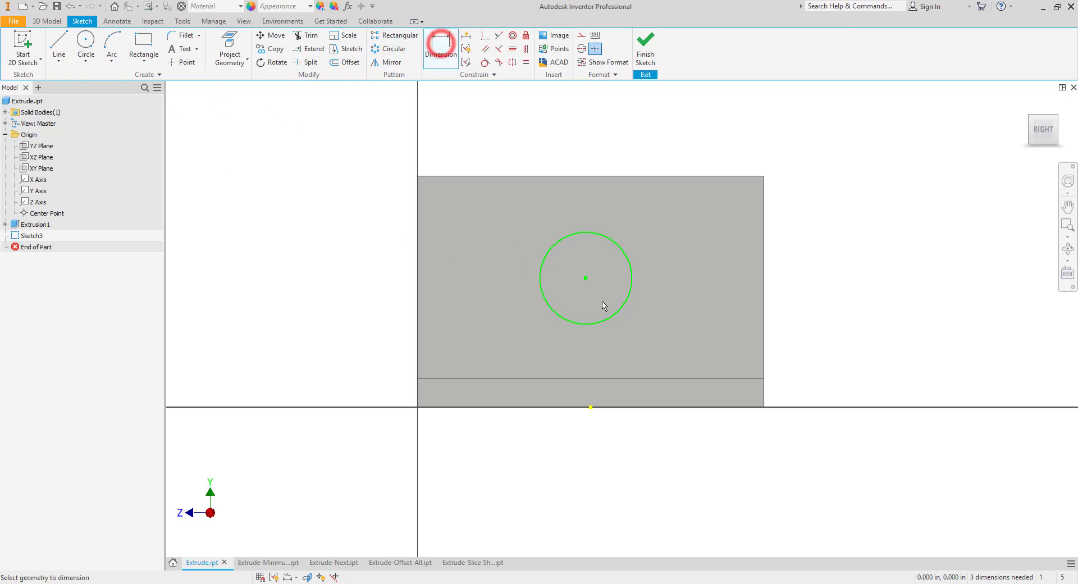
left_click(586, 280)
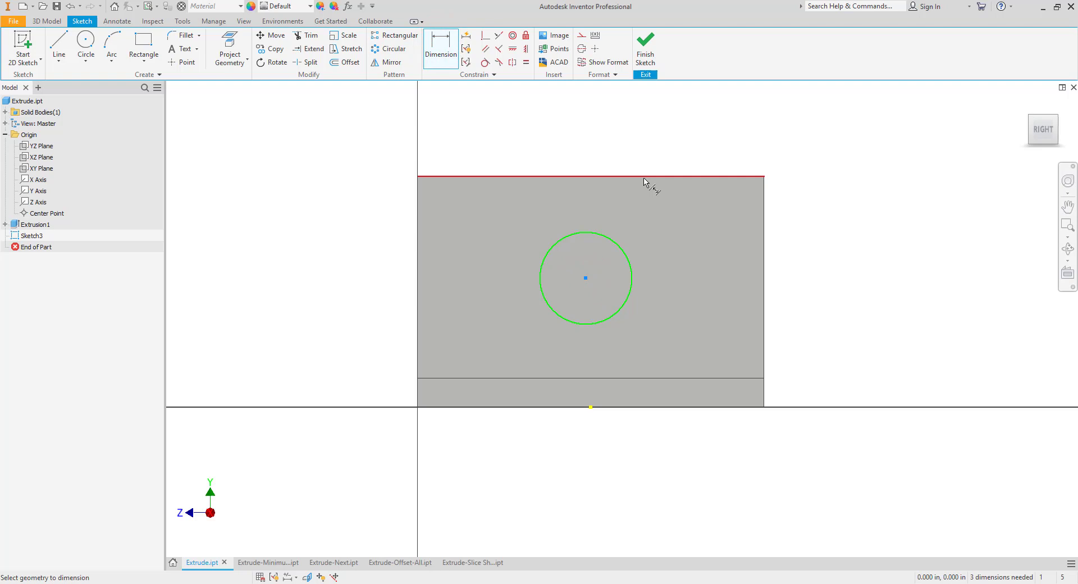
left_click(643, 178)
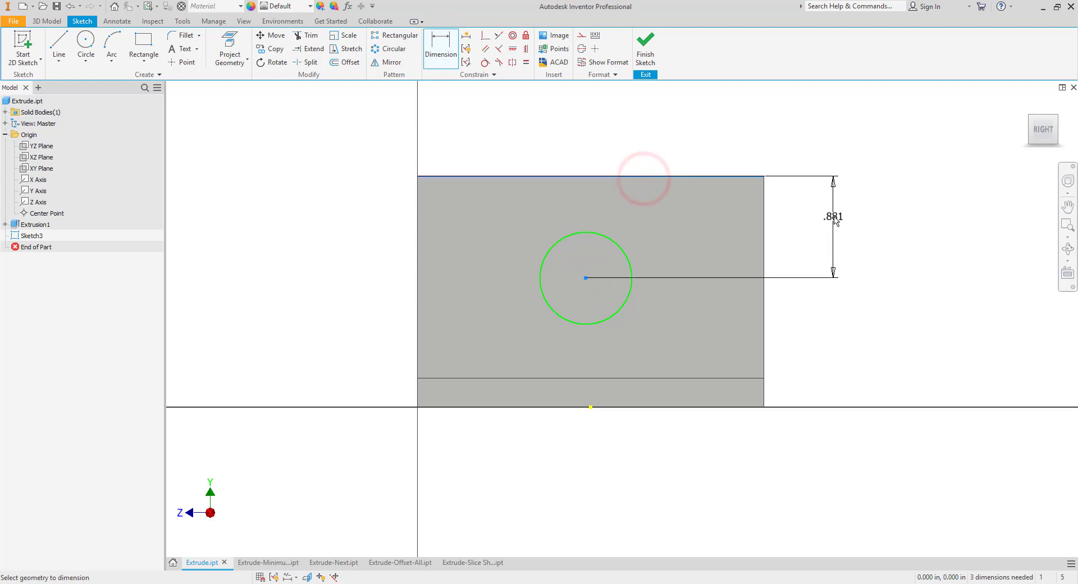
left_click(833, 217)
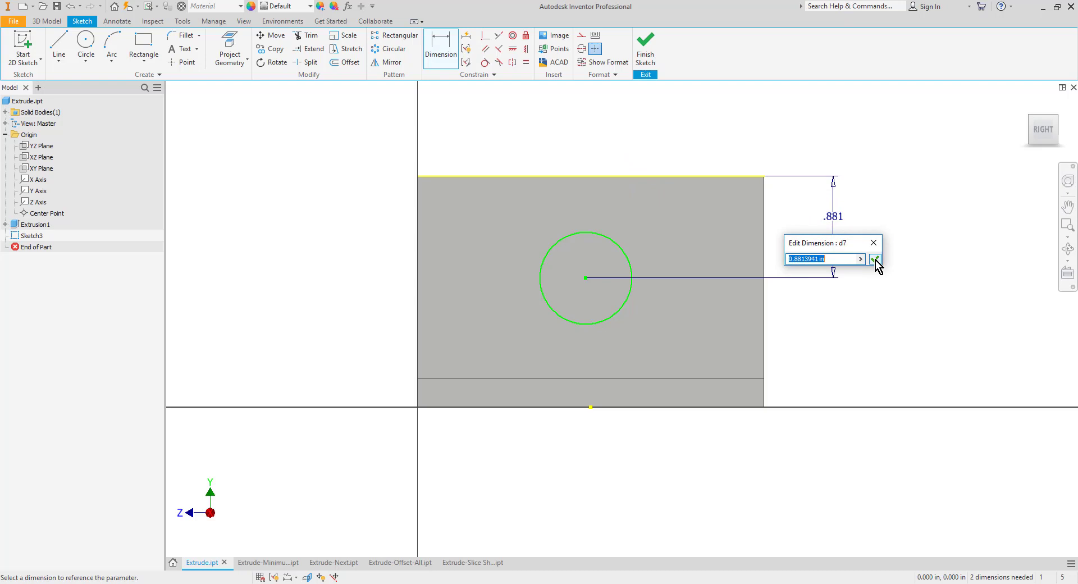
Step: Accept the 0.881 height dimension and orbit into a 3D view of the part
left_click(875, 259)
mouse_move(788, 320)
middle_mouse_down("shift")
mouse_move(823, 339)
mouse_move(812, 339)
middle_mouse_up("shift")
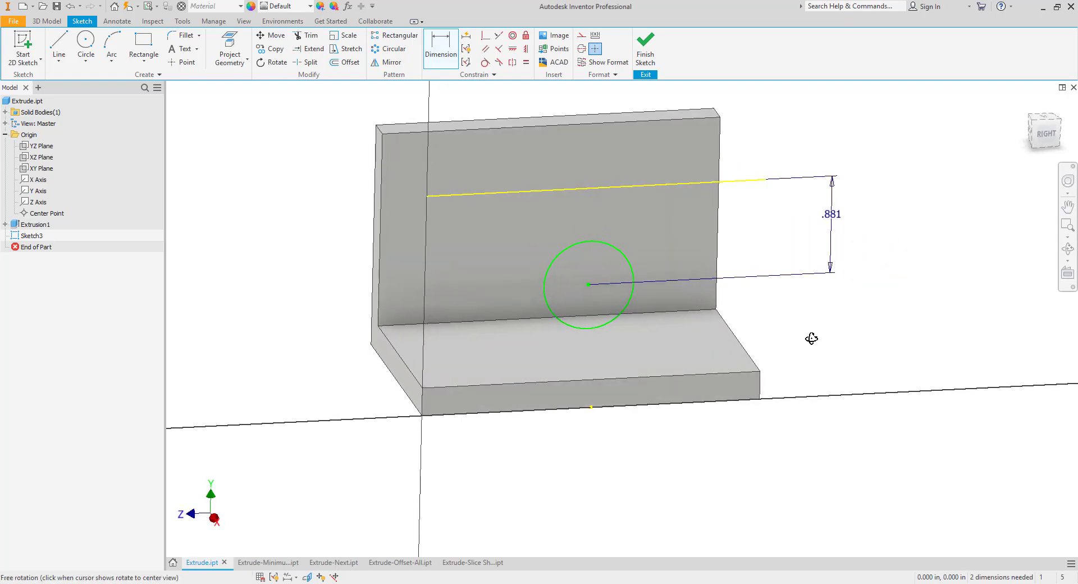
scroll(795, 330, "down", 3)
scroll(496, 108, "down", 2)
scroll(707, 226, "up", 6)
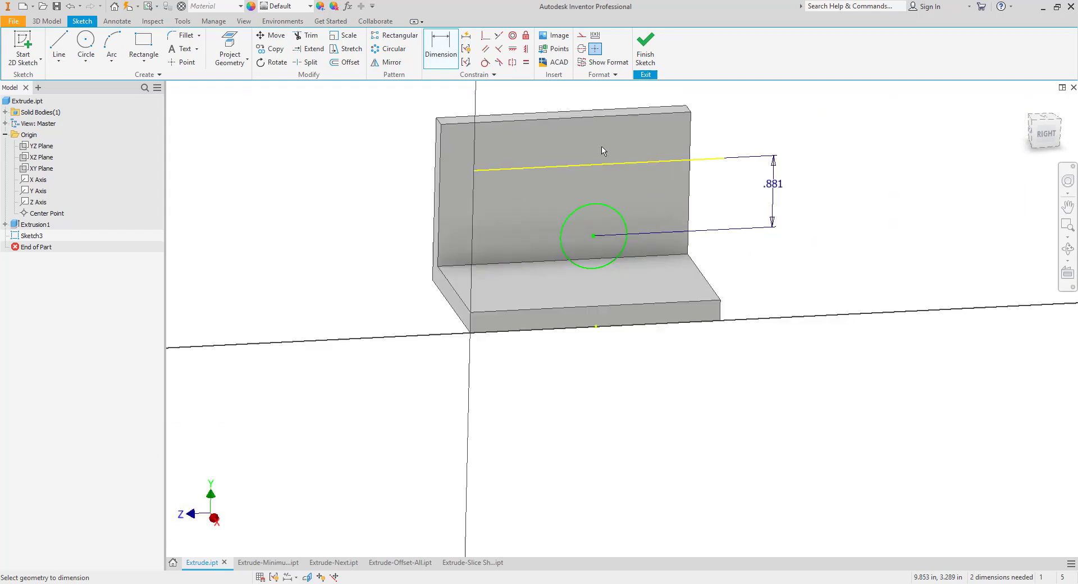
Step: Dimension the circle centre 1.456 from the left edge, then switch to Extrude-Minimum Solution
left_click(595, 235)
left_click(441, 207)
middle_click_drag(522, 112, 527, 161)
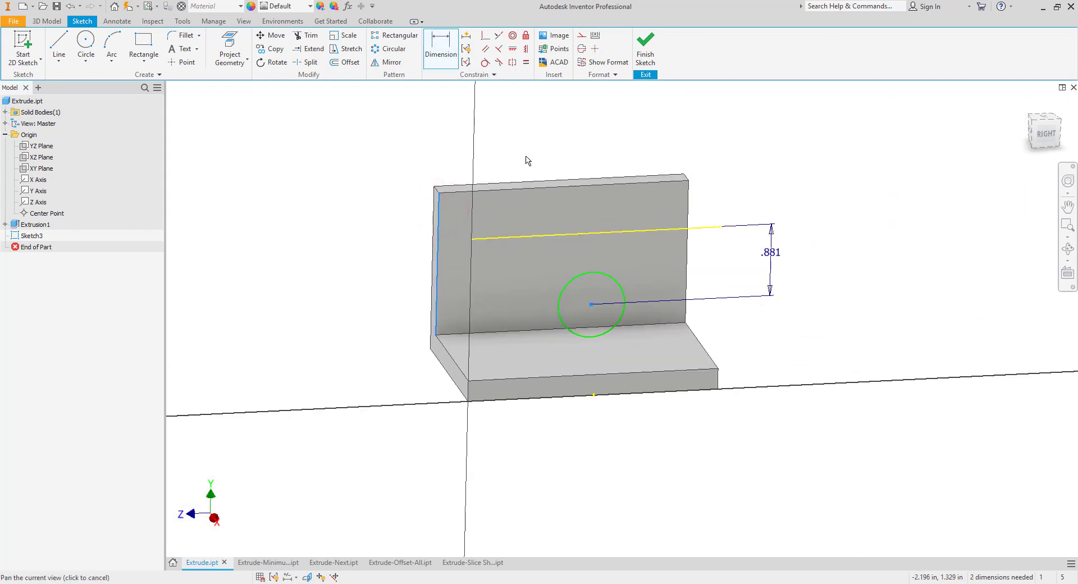
left_click(528, 136)
left_click(569, 179)
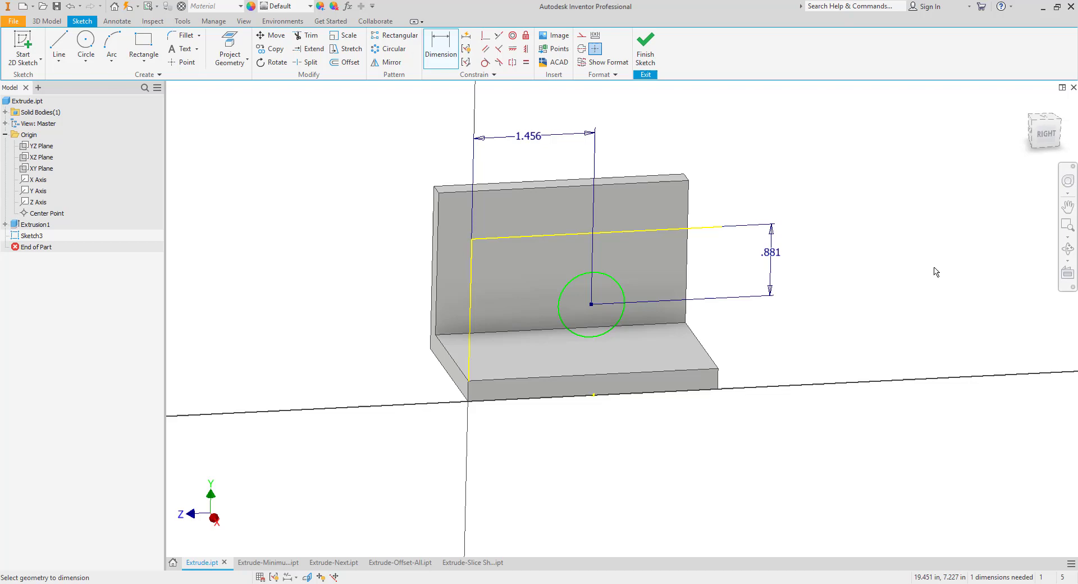
key("ctrl+Tab")
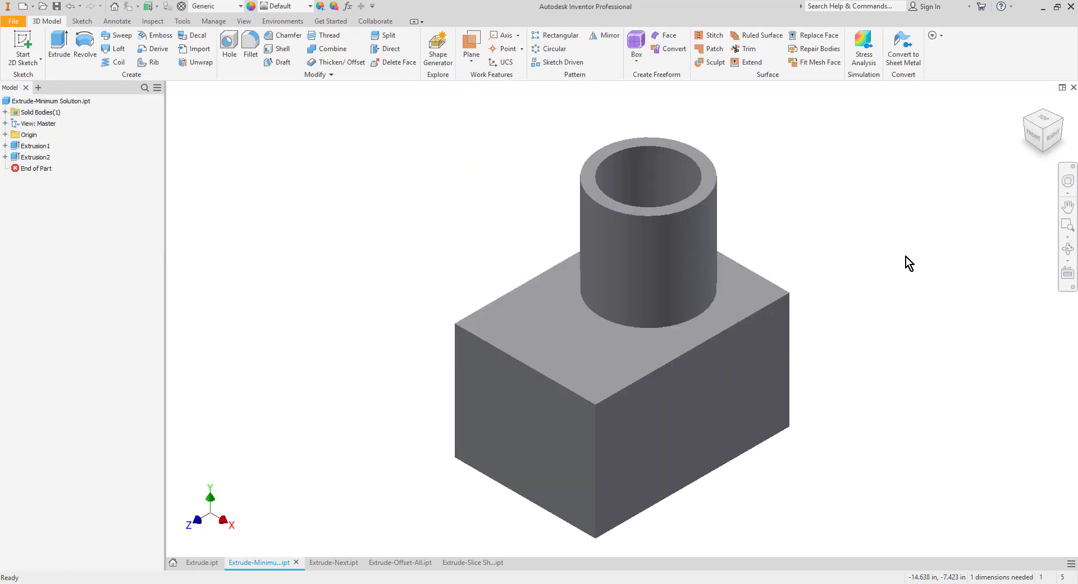
Step: Start a sketch on the block's front face and project the face outline into it
left_click(23, 42)
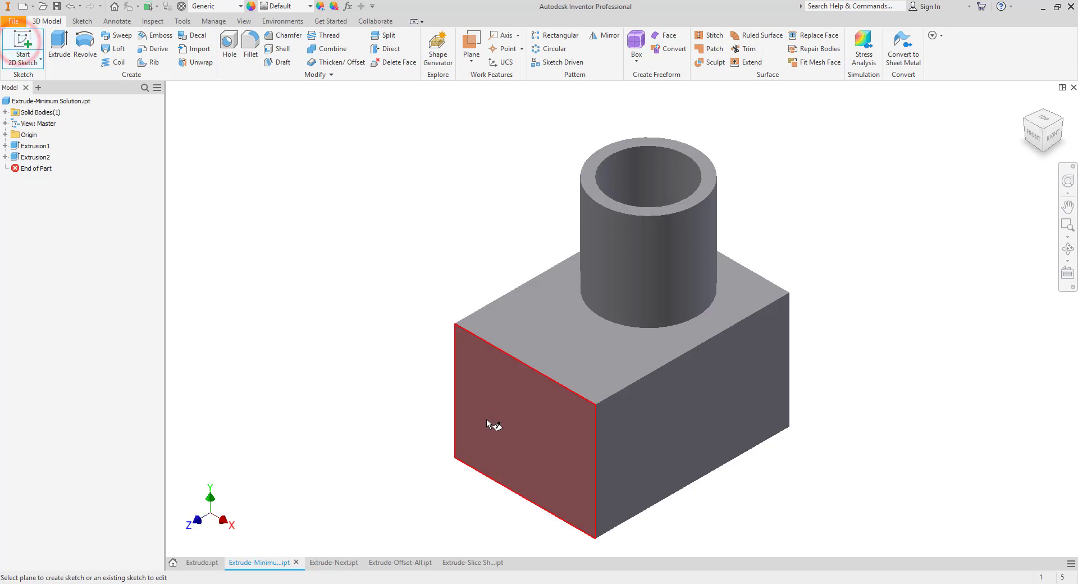
left_click(487, 424)
middle_click_drag(659, 212, 445, 423)
left_click(230, 46)
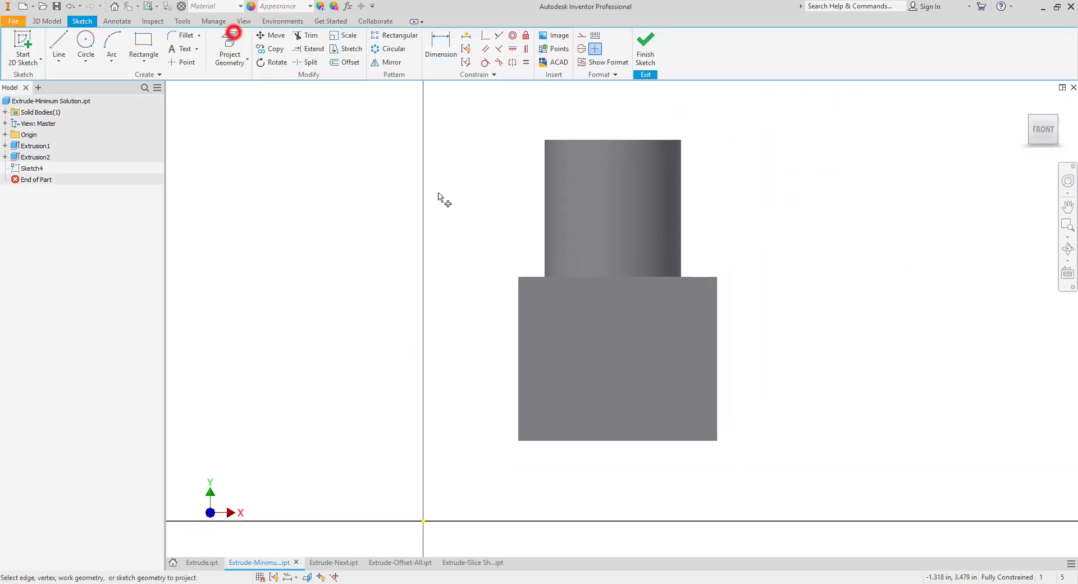
left_click(632, 346)
middle_click_drag(811, 281, 780, 313)
Step: Draw a rectangle from the top edge up near the cylinder's top and finish the sketch
left_click(143, 45)
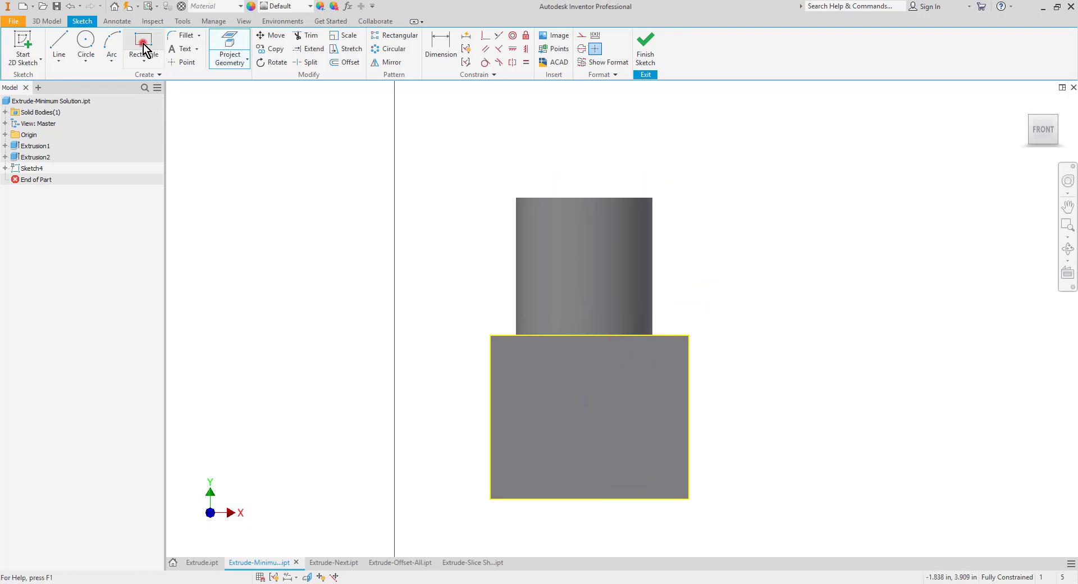
left_click(545, 334)
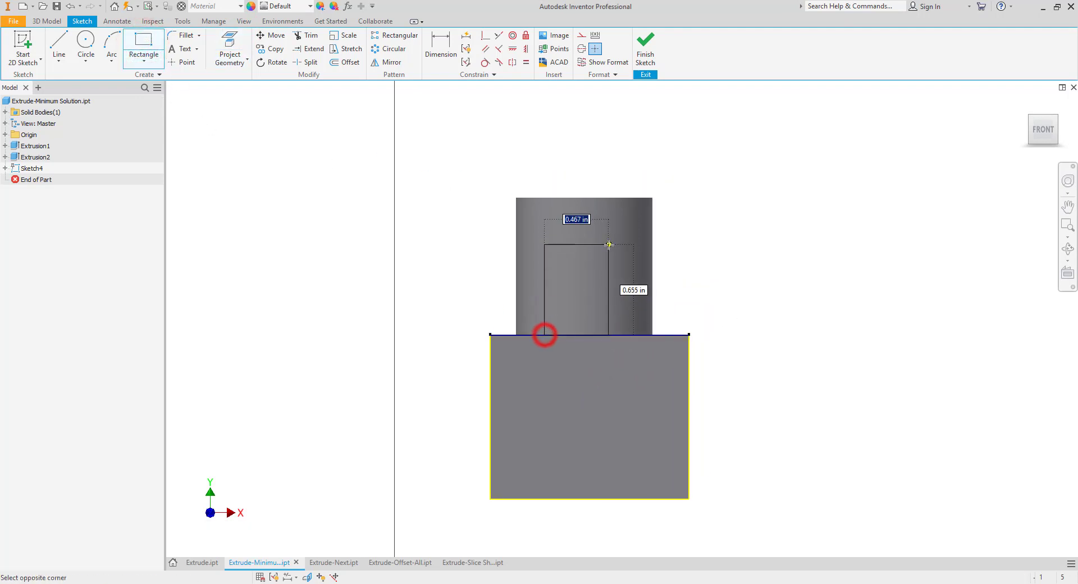
left_click(627, 220)
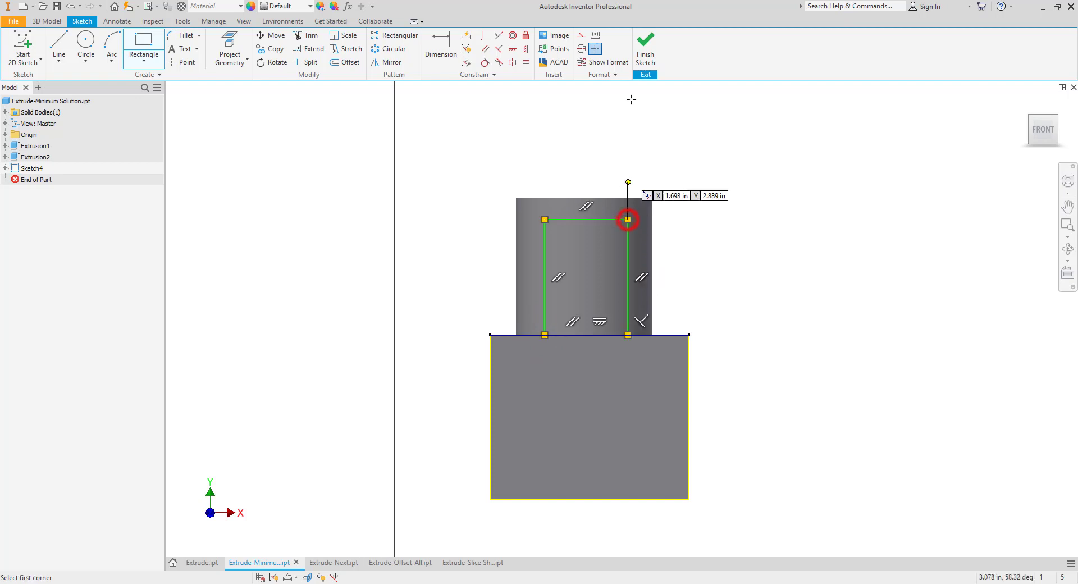
left_click(646, 49)
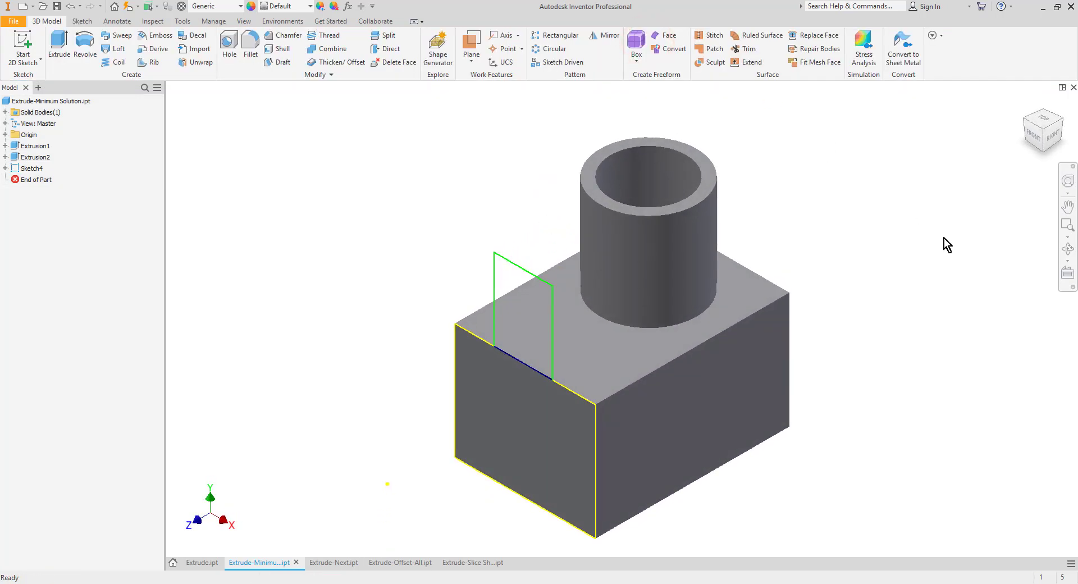
Step: Extrude the Sketch4 rectangle, flipped to run back toward the cylinder, and inspect the preview
left_click(59, 45)
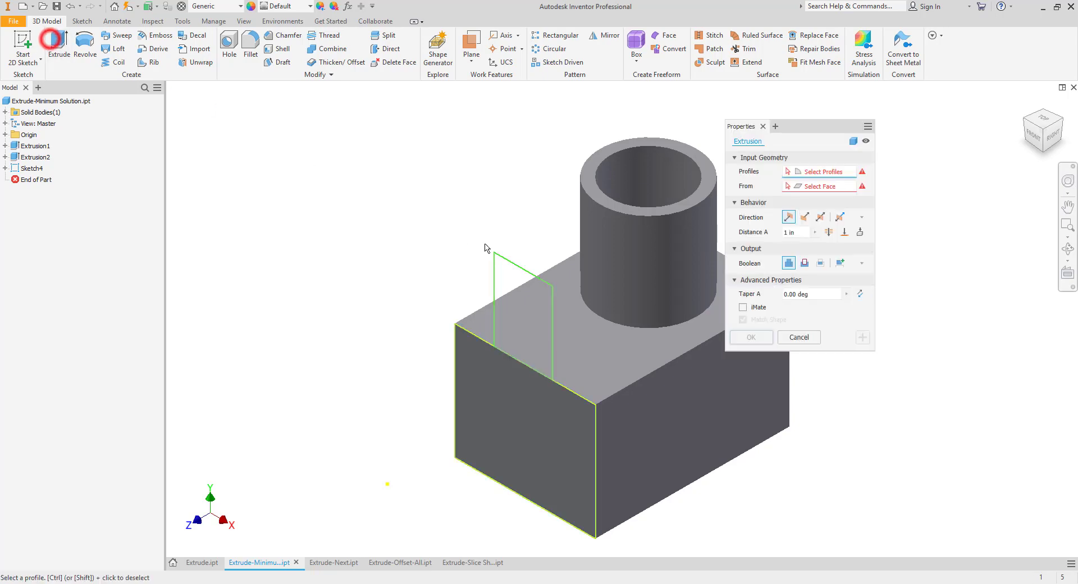
left_click(518, 275)
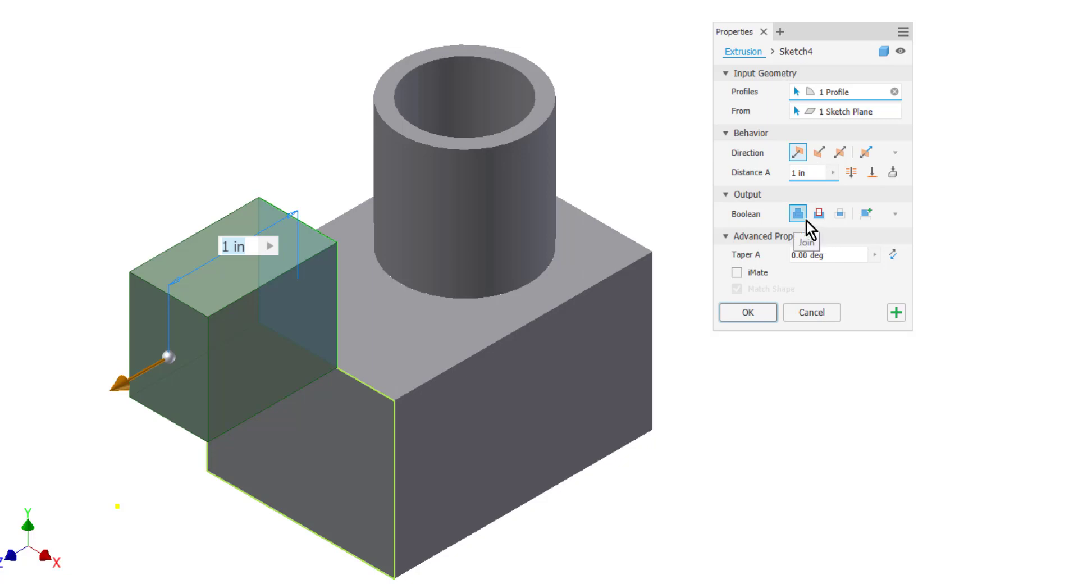
left_click(817, 151)
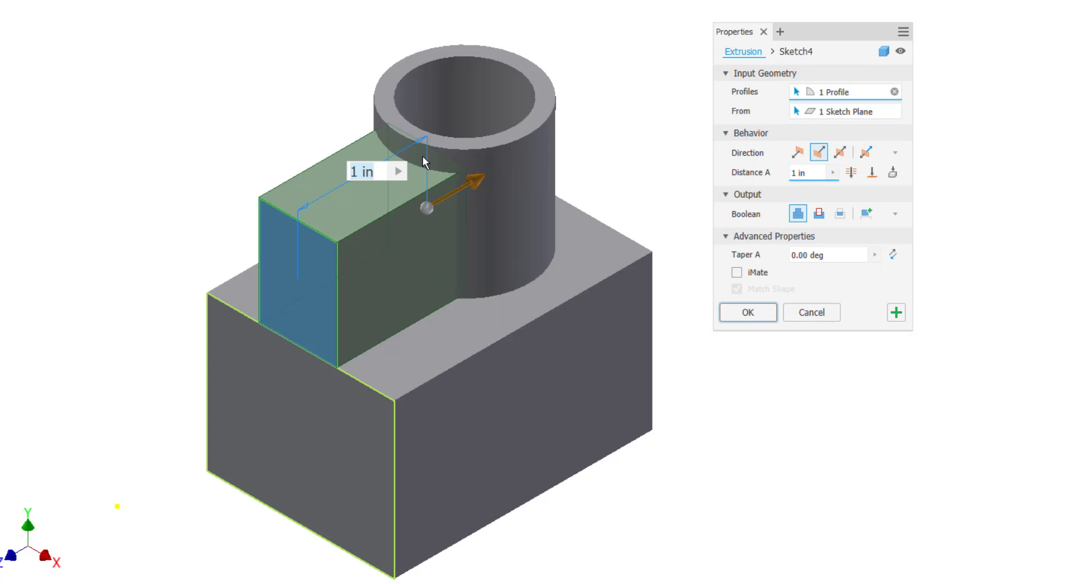
middle_click_drag(616, 119, 423, 183, "shift")
scroll(422, 183, "down", 2)
scroll(429, 187, "up", 5)
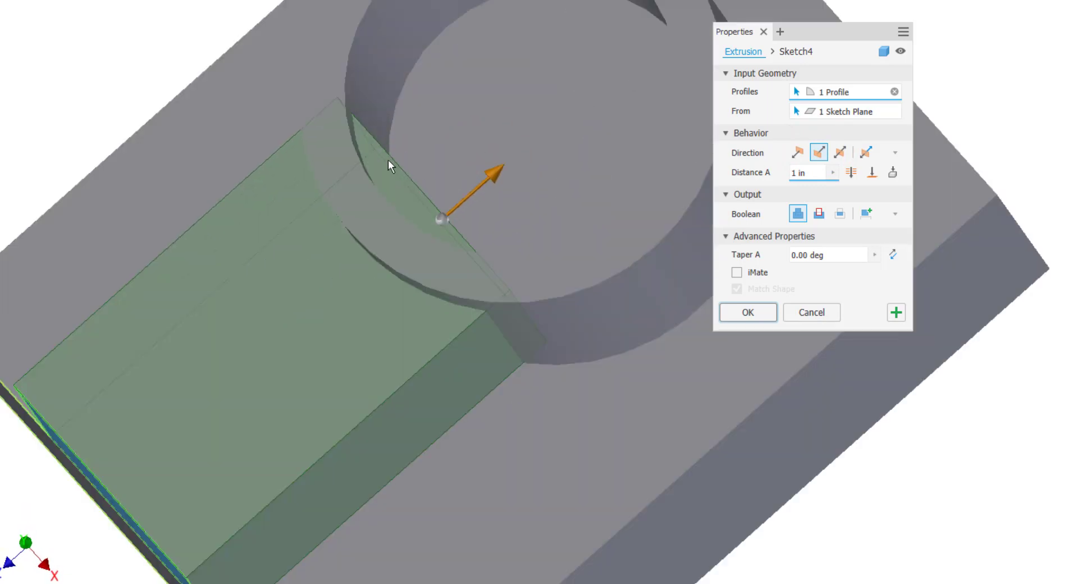
scroll(410, 177, "down", 4)
mouse_move(501, 224)
middle_mouse_down("shift")
mouse_move(525, 185)
mouse_move(518, 224)
middle_mouse_up("shift")
middle_click_drag(608, 233, 638, 277, "shift")
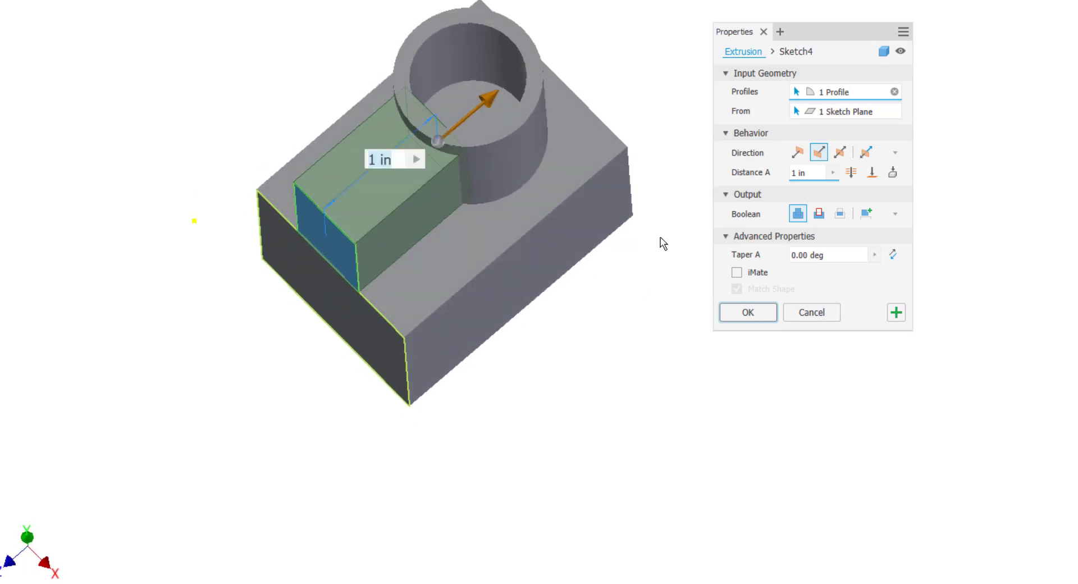
Step: Set the extrusion to terminate at the cylinder face
left_click(875, 173)
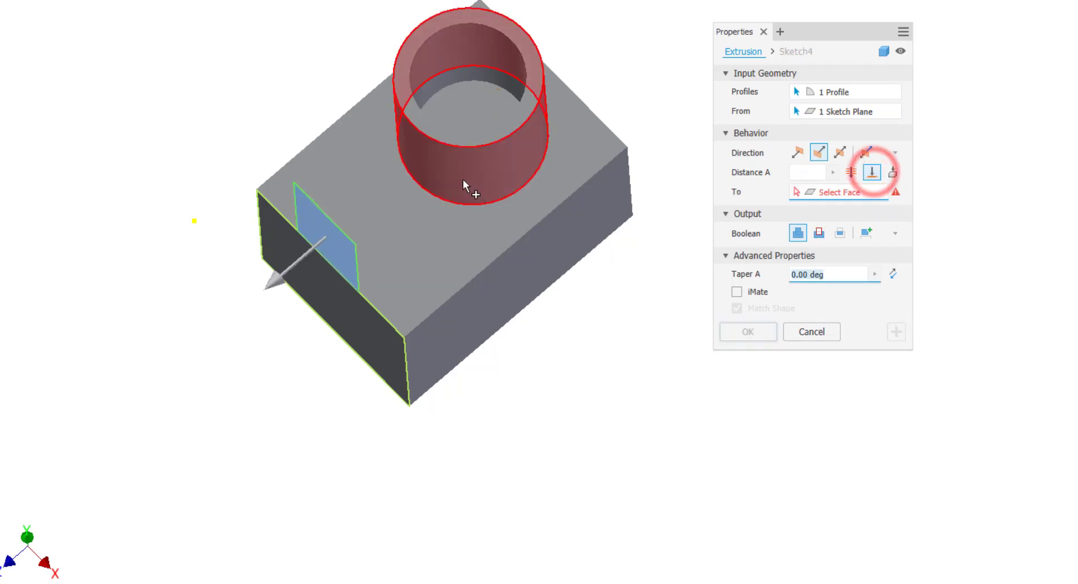
left_click(436, 168)
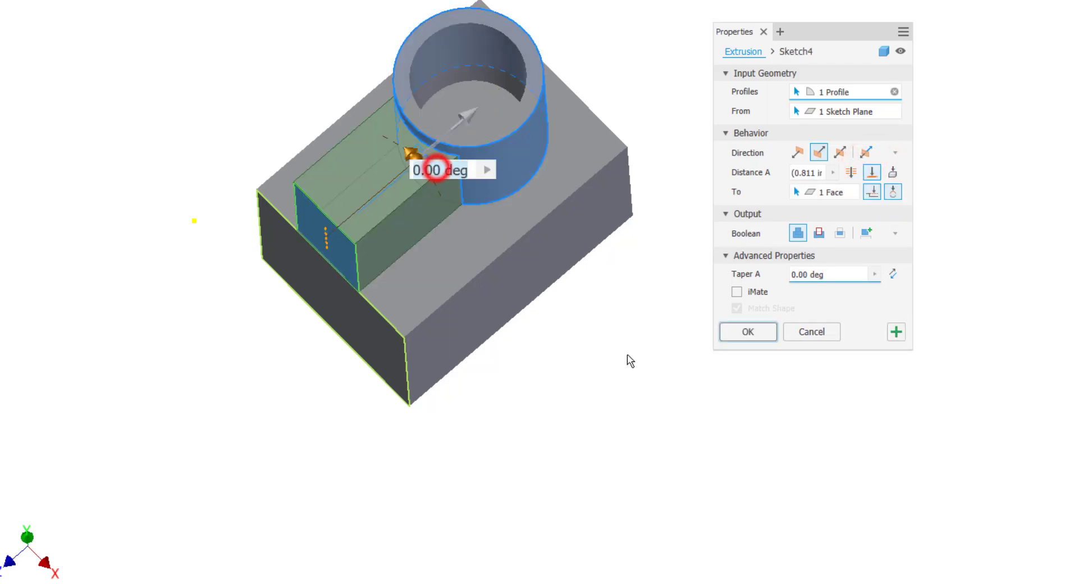
key("F6")
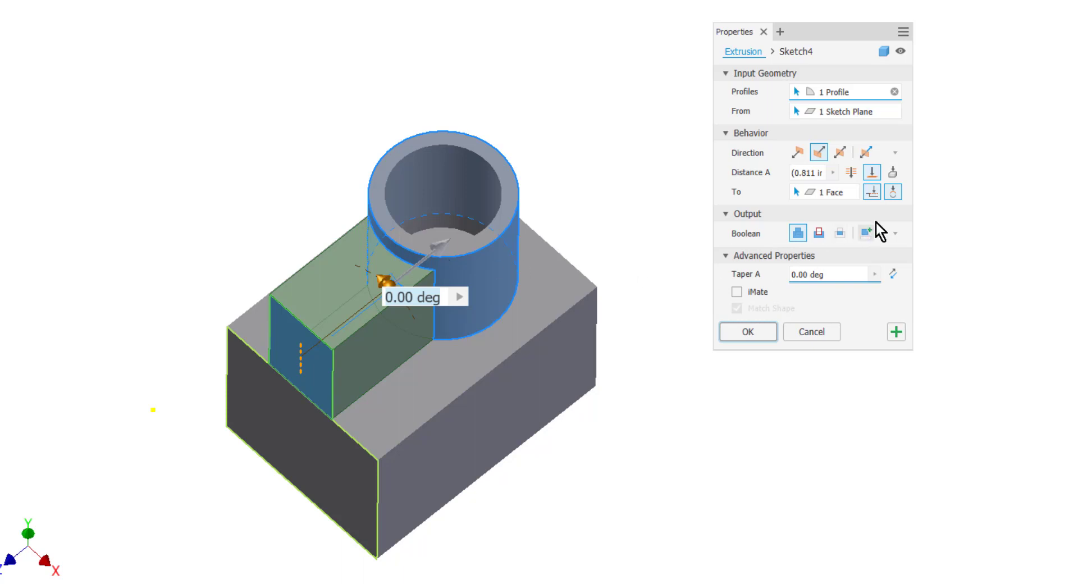
Step: Compare Minimum Solution on/off, create the extrusion to the nearer cylinder surface, switch to Extrude-Next
left_click(893, 191)
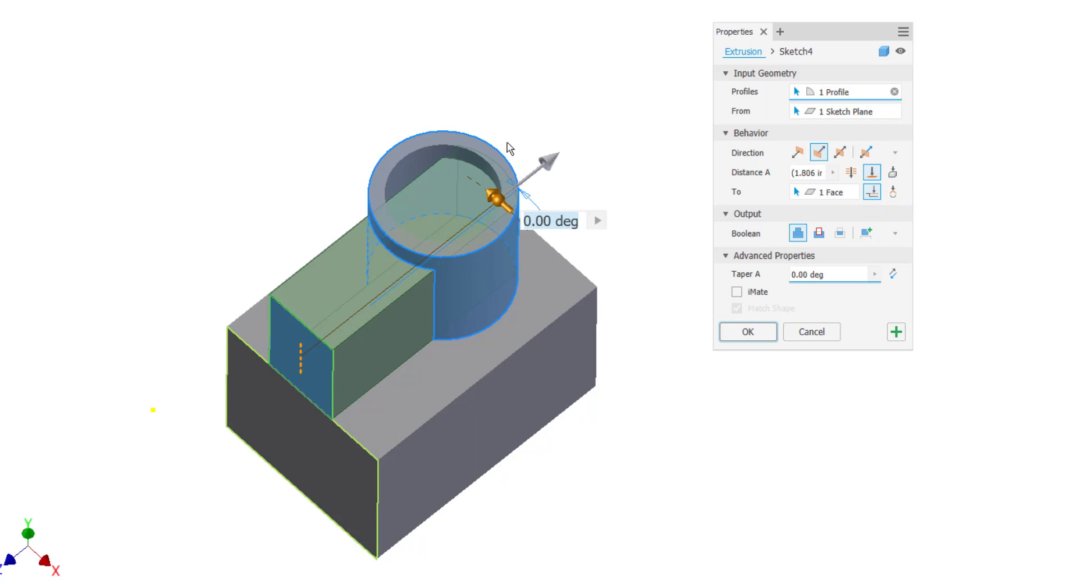
left_click(894, 192)
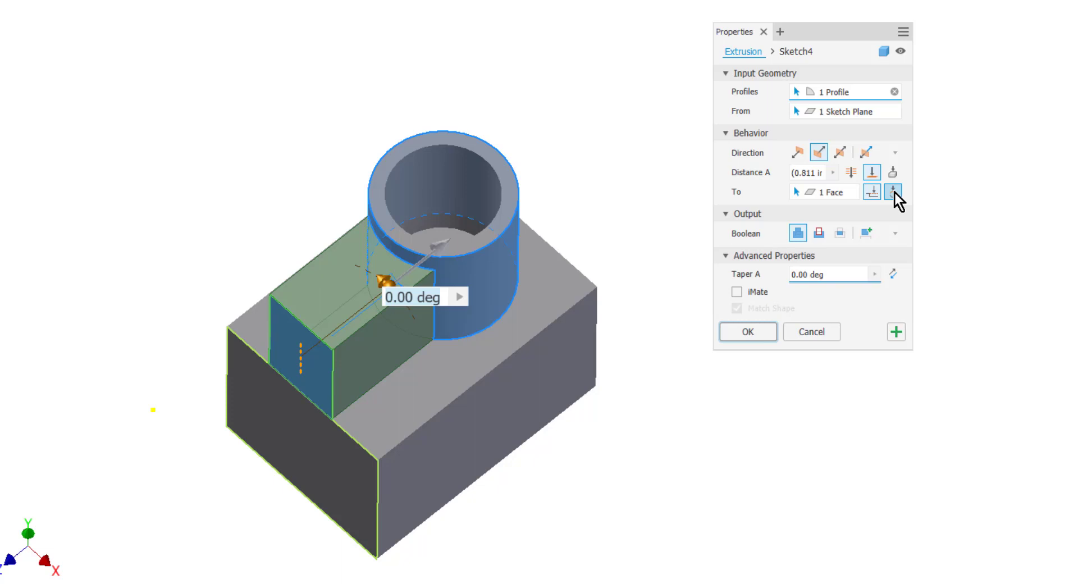
left_click(898, 193)
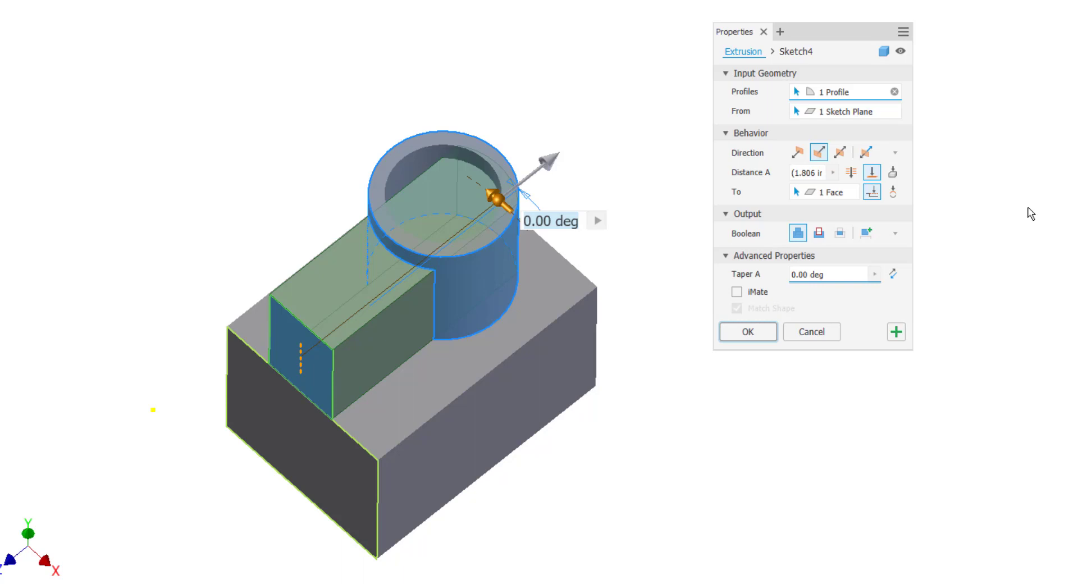
left_click(892, 192)
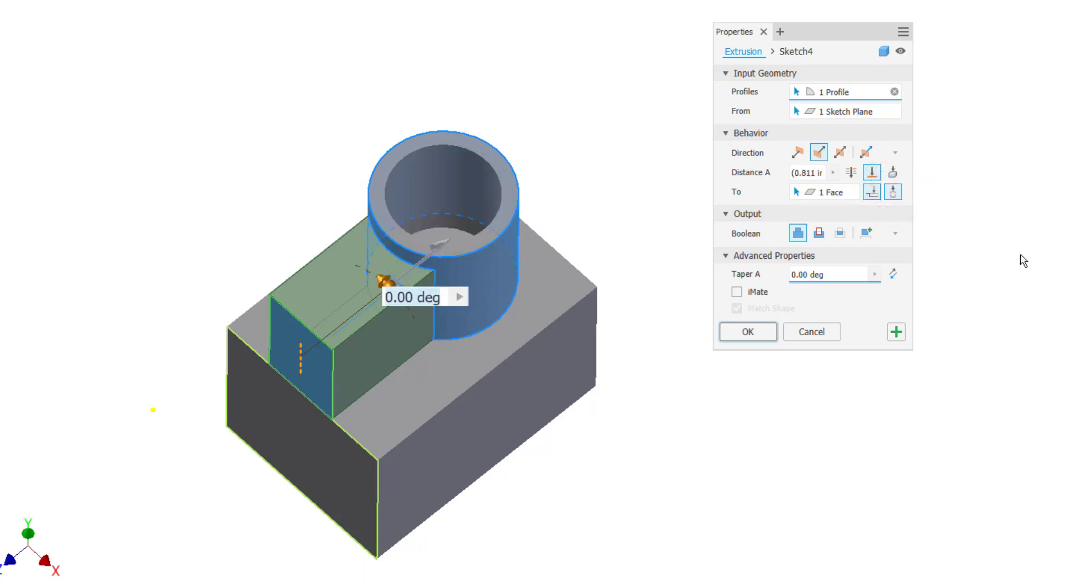
left_click(747, 336)
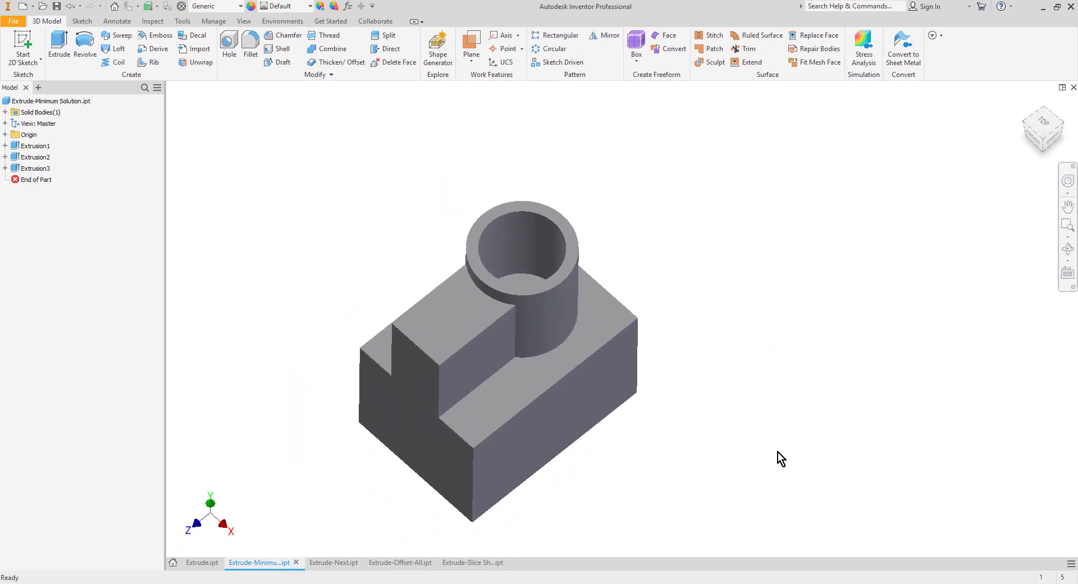
key("ctrl+Tab")
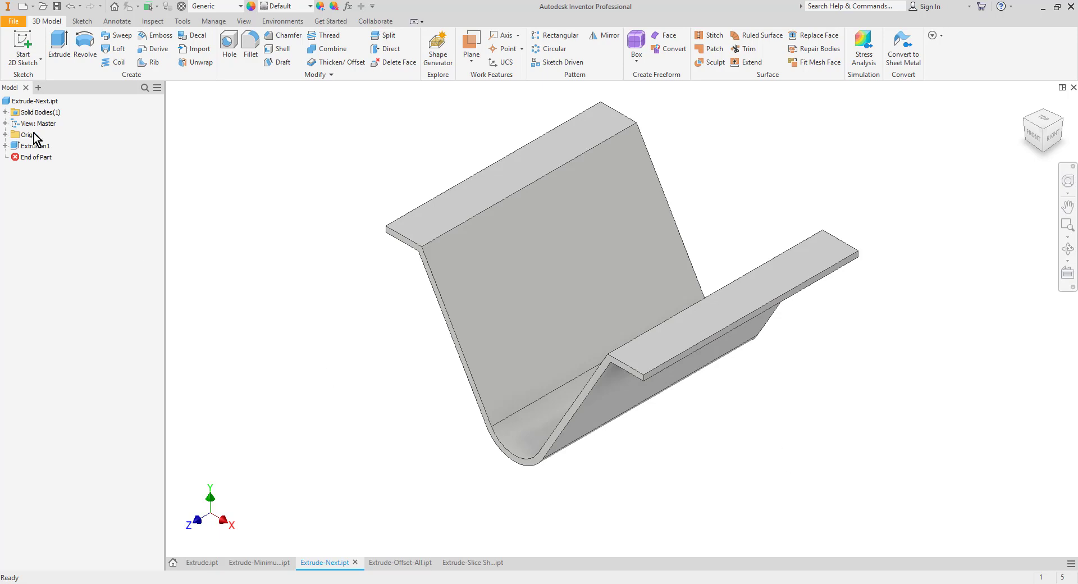
Step: Draw a circle on the top flange face centred at the part's midpoint and finish Sketch3
left_click(21, 41)
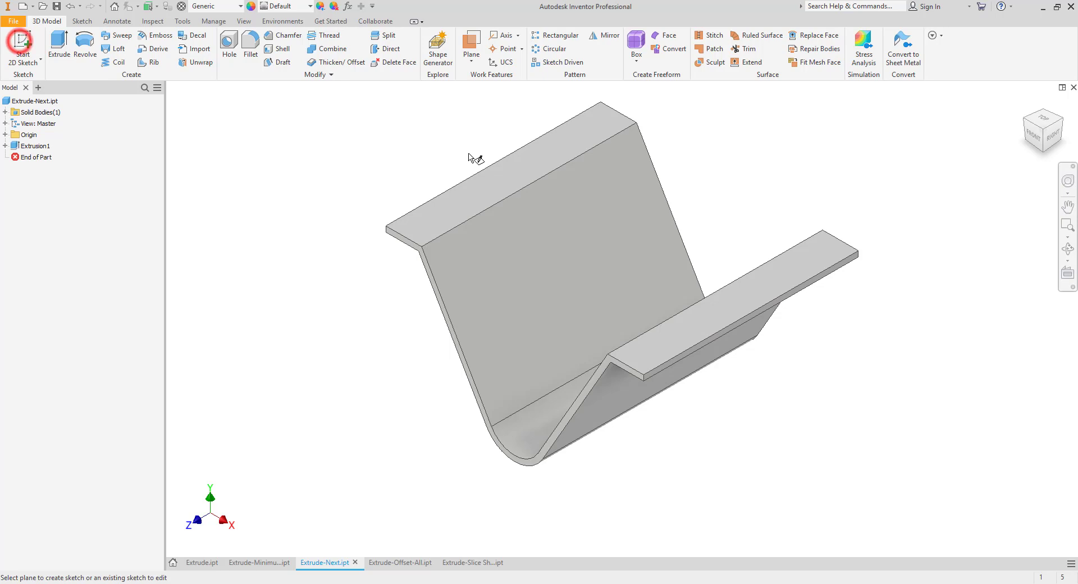
left_click(517, 179)
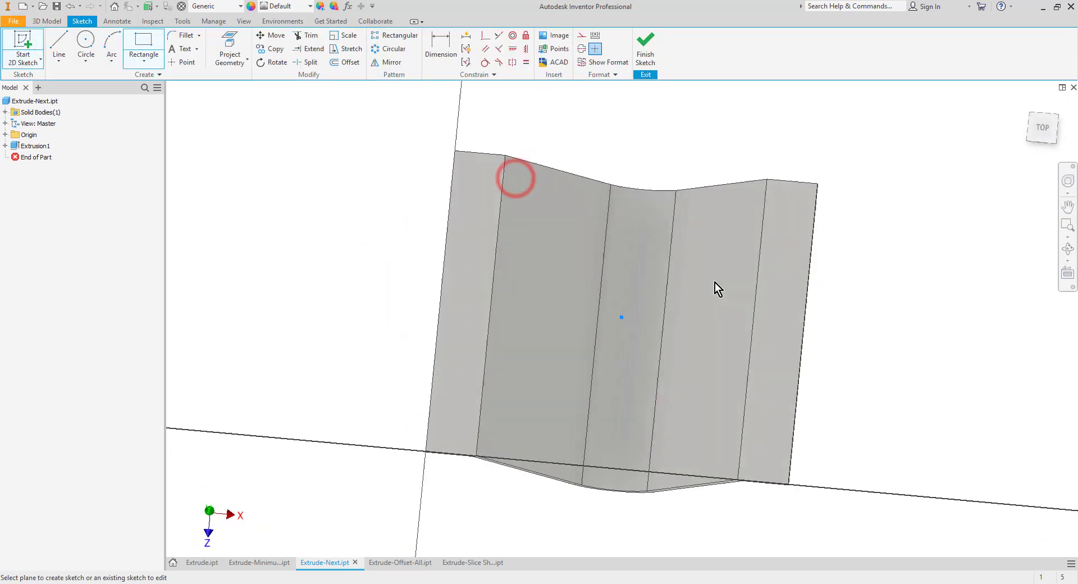
left_click(86, 45)
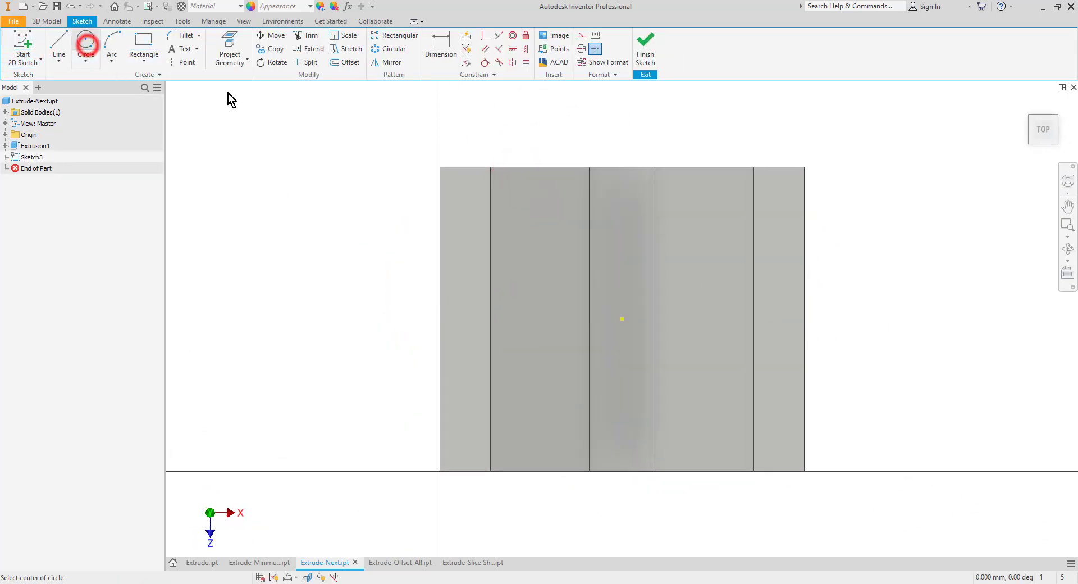
left_click(623, 319)
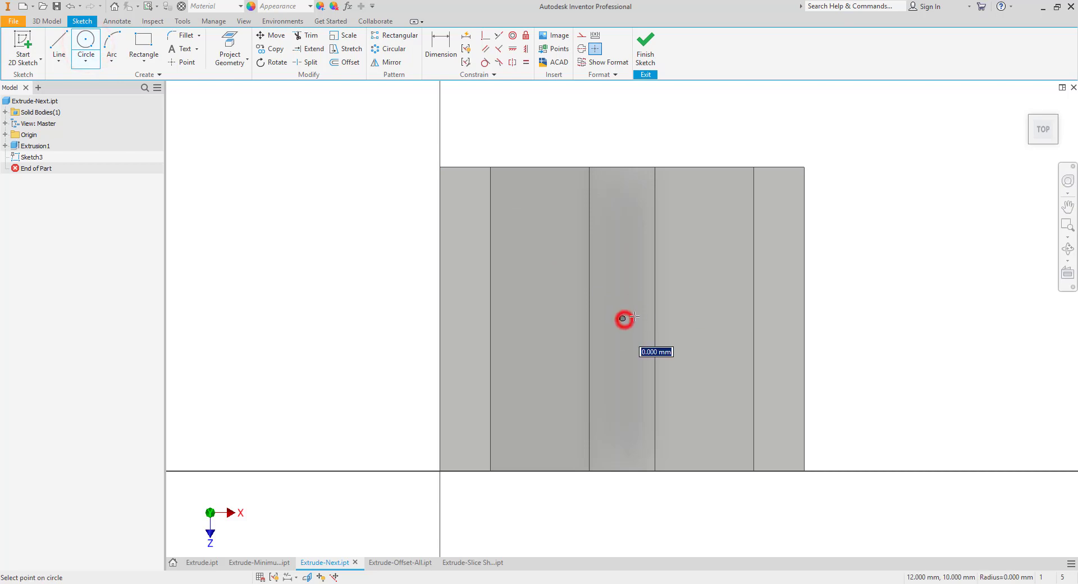
left_click(682, 296)
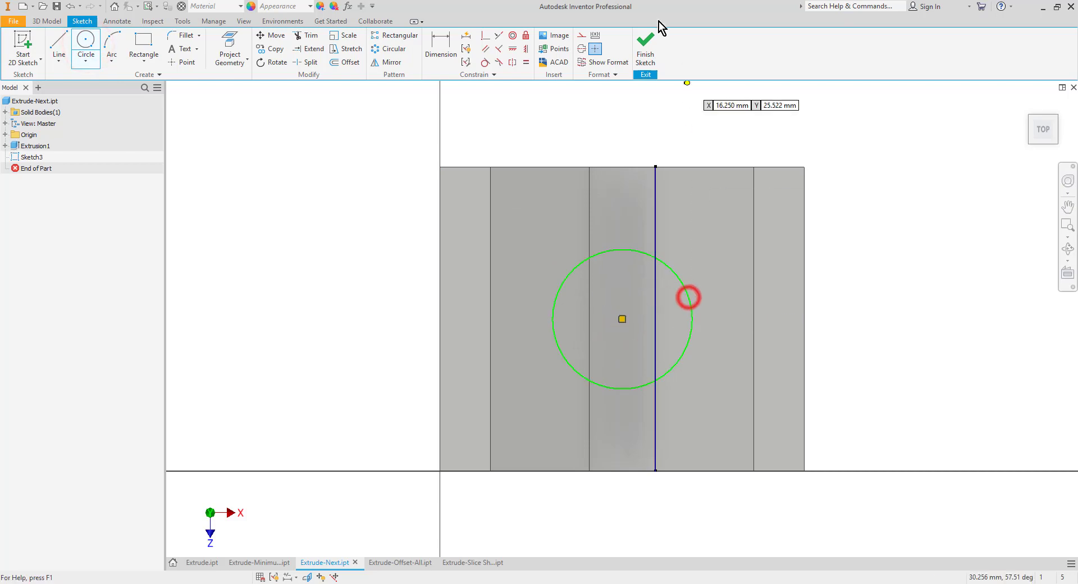
left_click(645, 50)
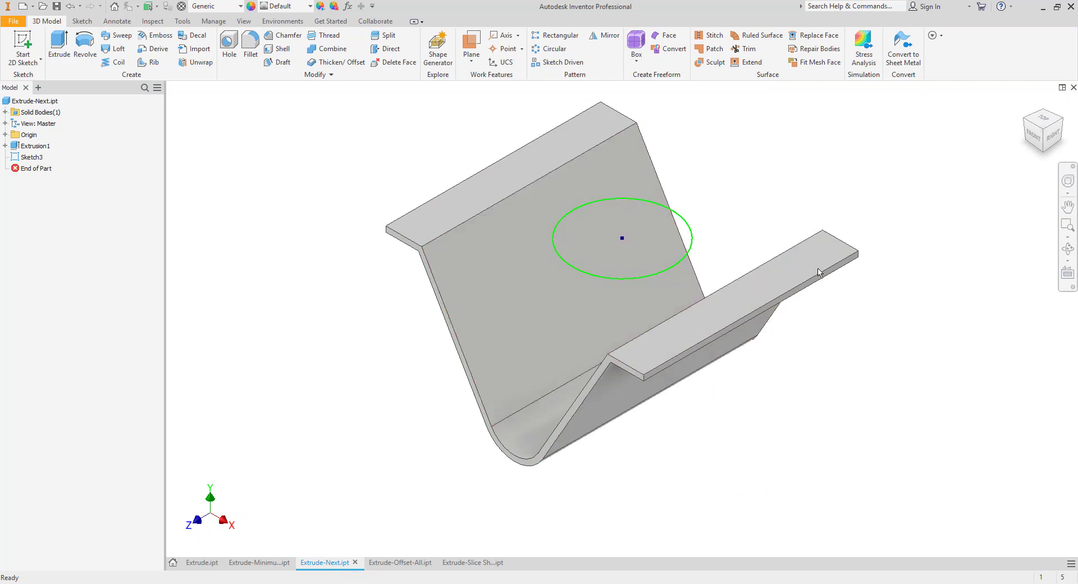
Step: Start a 10 mm extrusion of the Sketch3 circle, flipped to run down into the channel
middle_click_drag(768, 428, 852, 428, "shift")
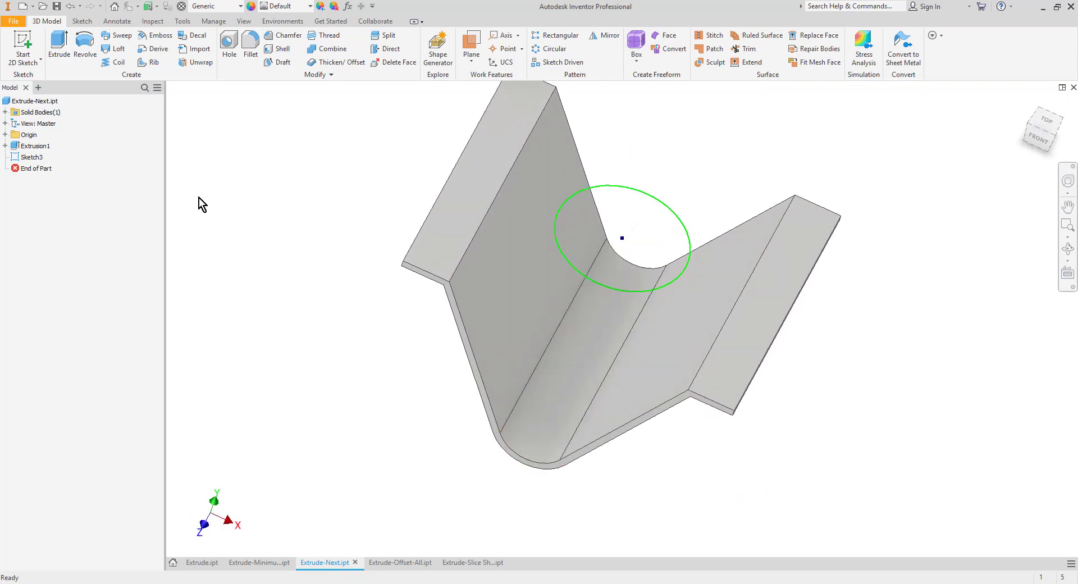
left_click(66, 49)
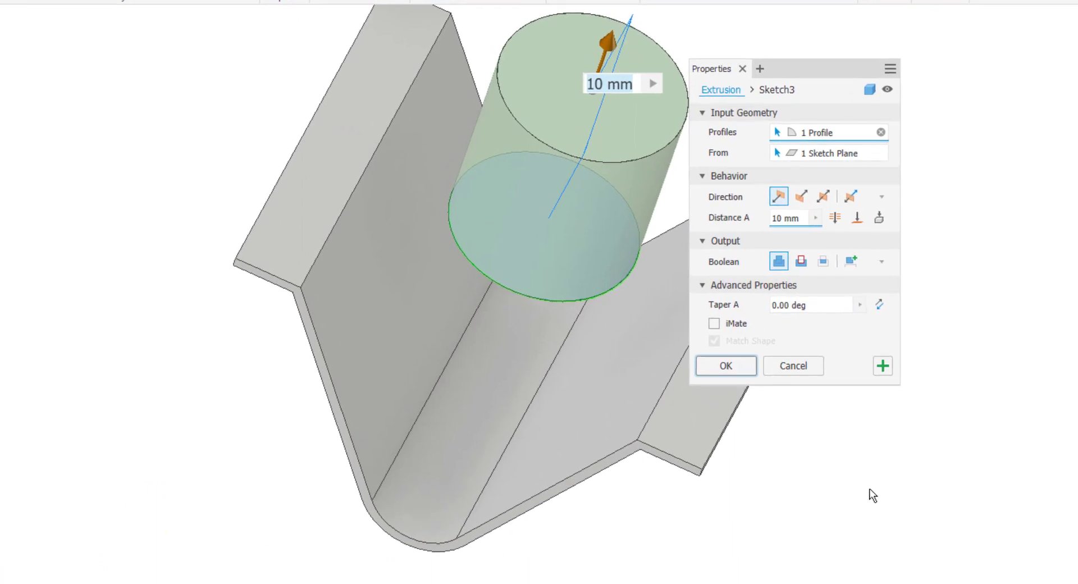
middle_click_drag(850, 485, 722, 505)
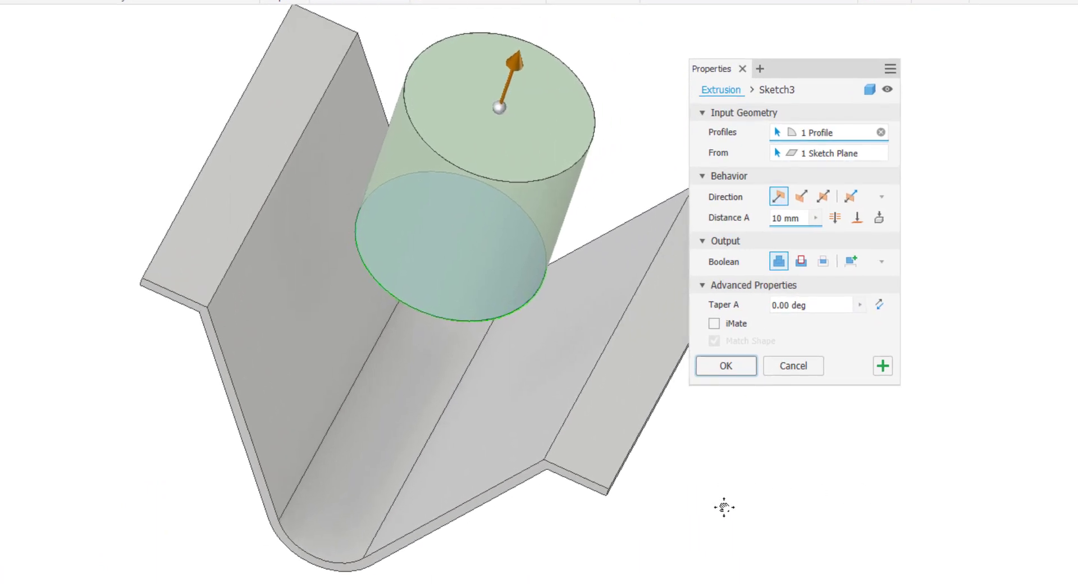
left_click(801, 203)
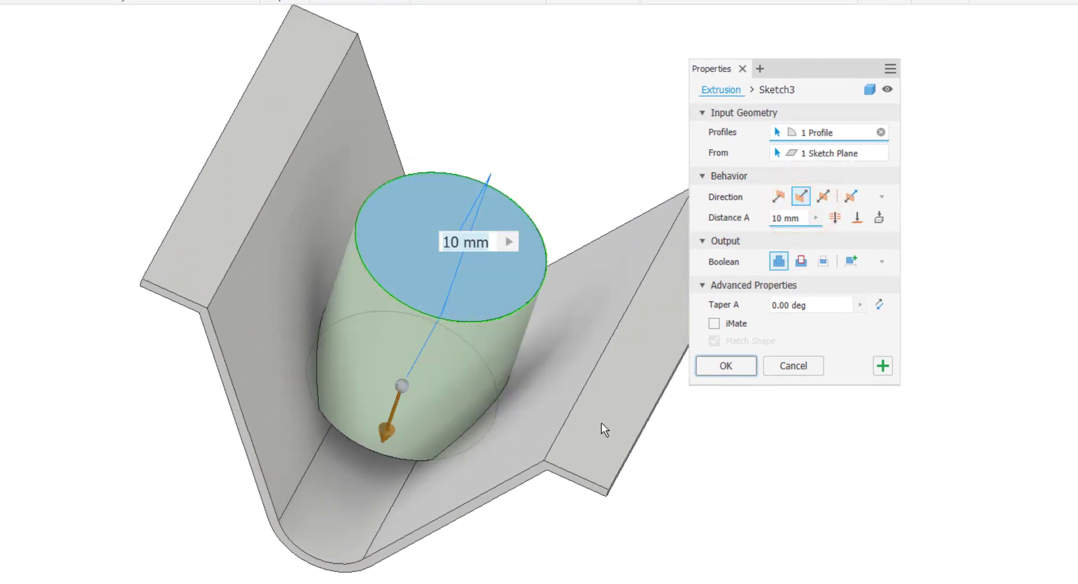
middle_click_drag(712, 498, 753, 449, "shift")
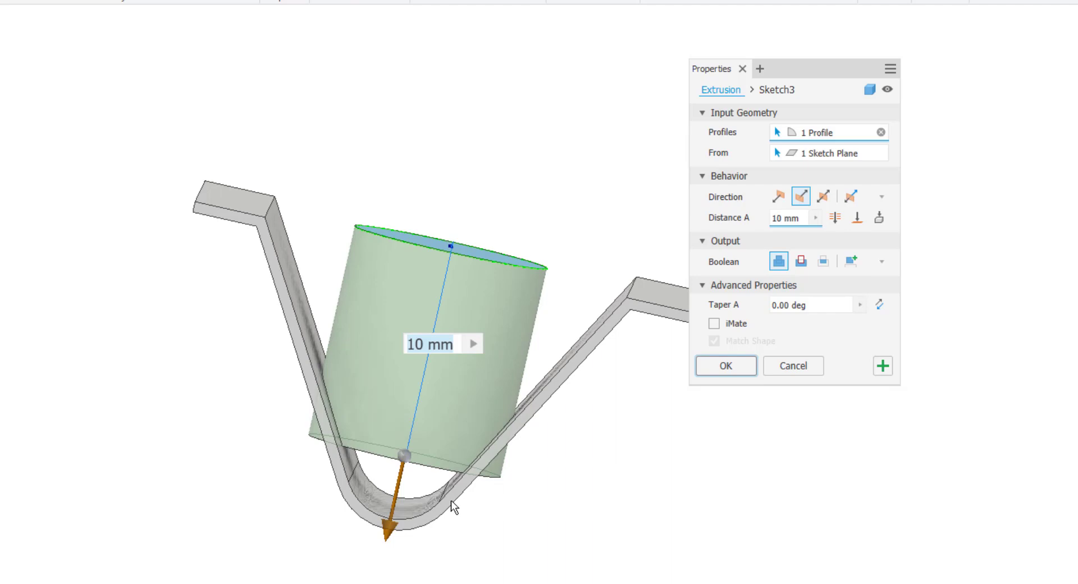
mouse_move(635, 508)
middle_mouse_down("shift")
mouse_move(606, 523)
mouse_move(629, 491)
middle_mouse_up("shift")
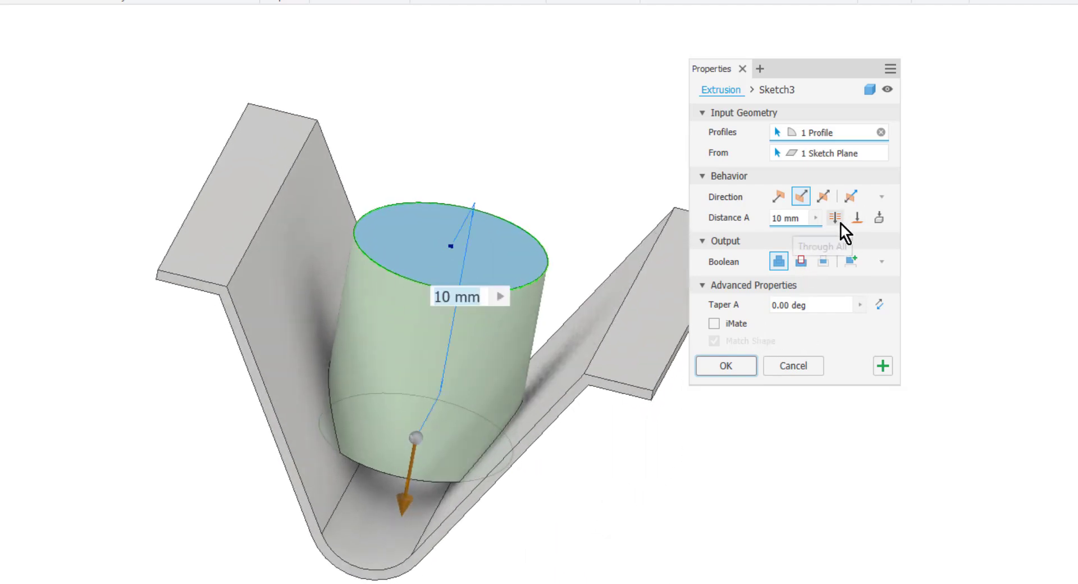
Step: Try ending at the channel's bottom face, then extrude the circle To Next and create Extrusion2
left_click(856, 220)
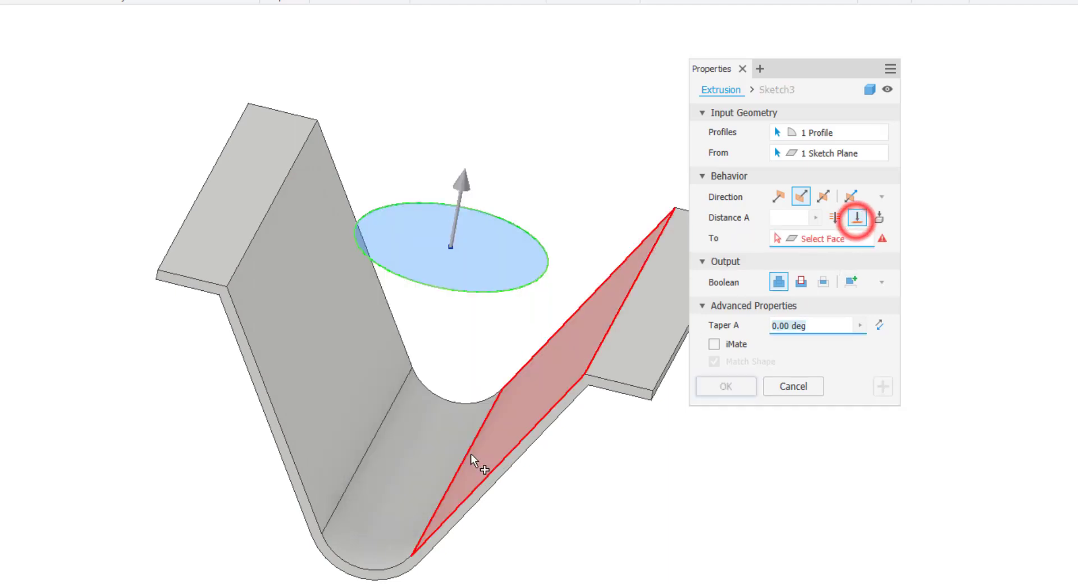
left_click(408, 481)
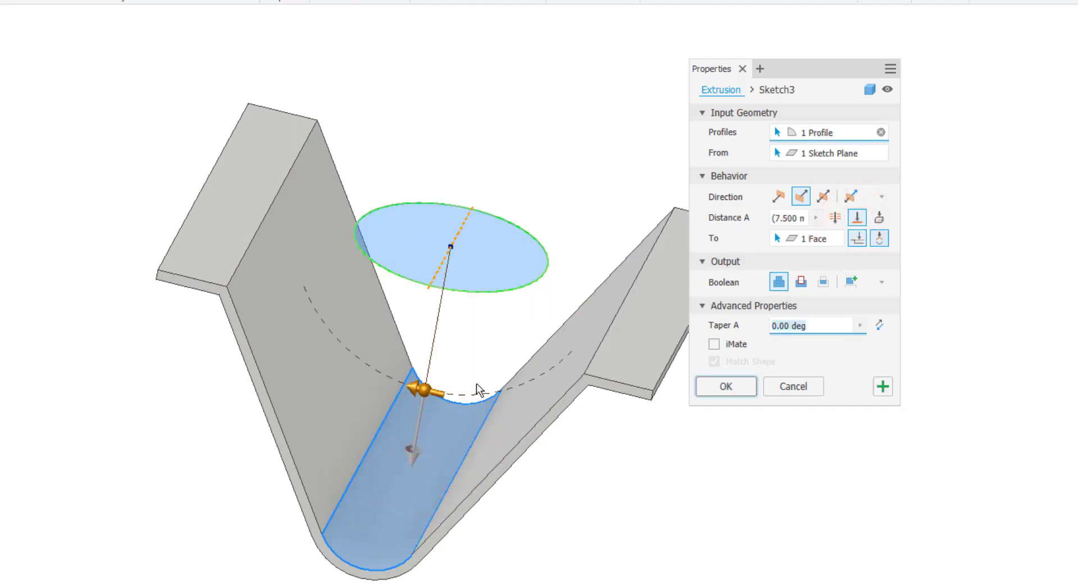
middle_click_drag(570, 514, 548, 408, "shift")
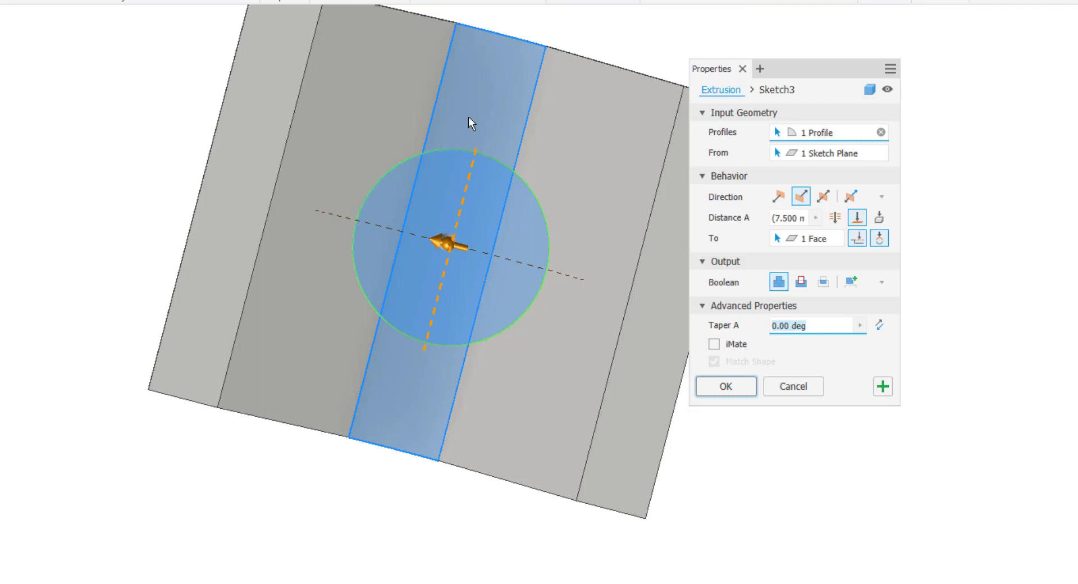
middle_click_drag(527, 412, 518, 332, "shift")
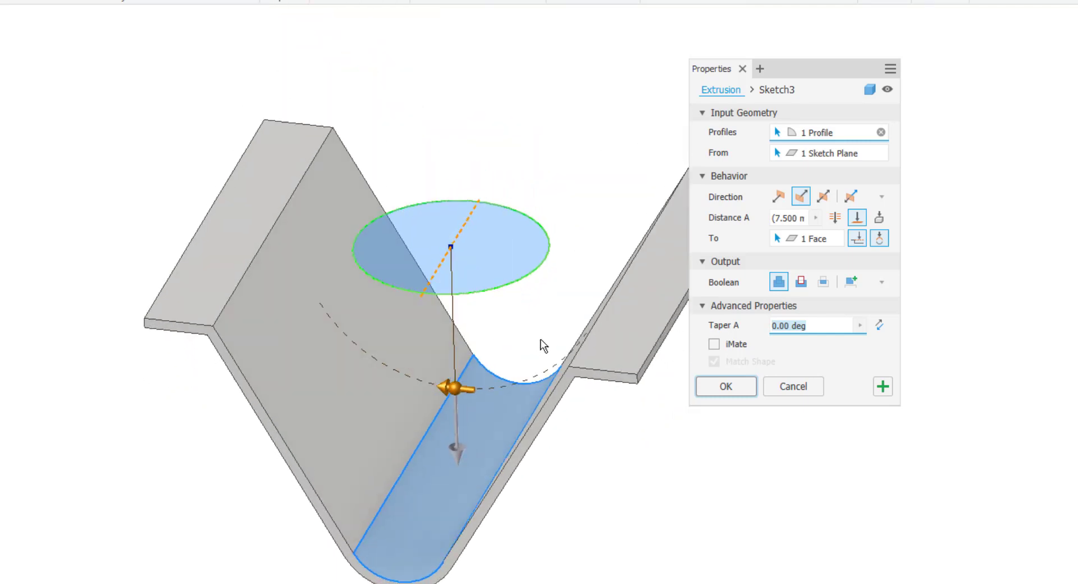
left_click(878, 217)
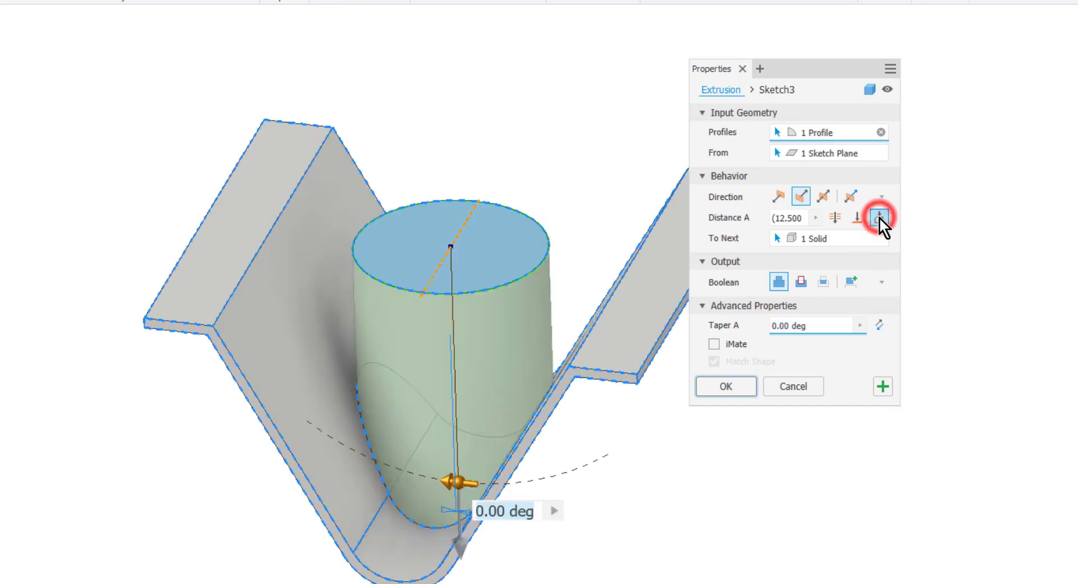
middle_click_drag(652, 522, 671, 509, "shift")
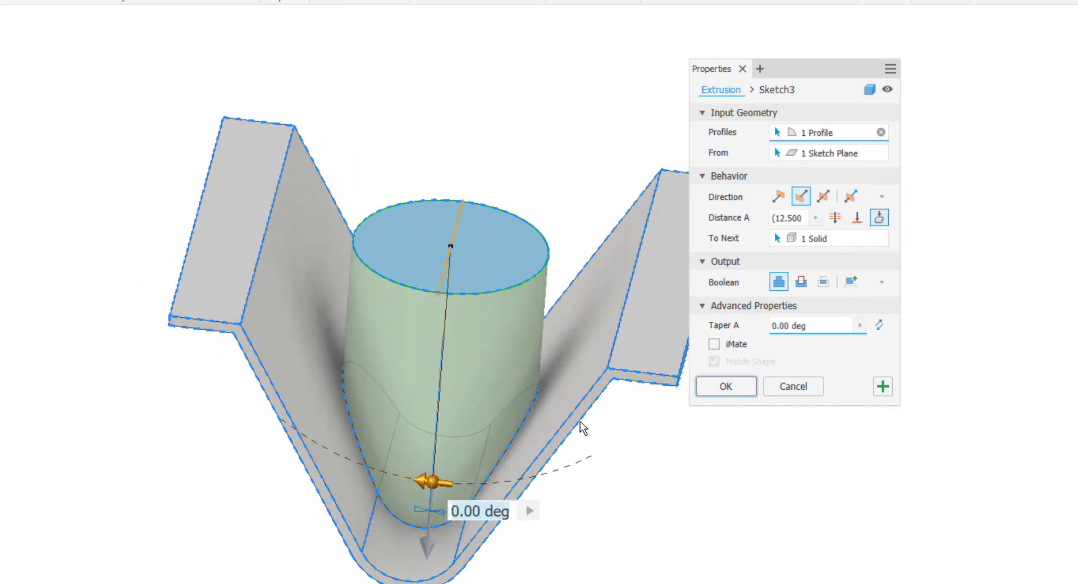
left_click(743, 385)
left_click(747, 544)
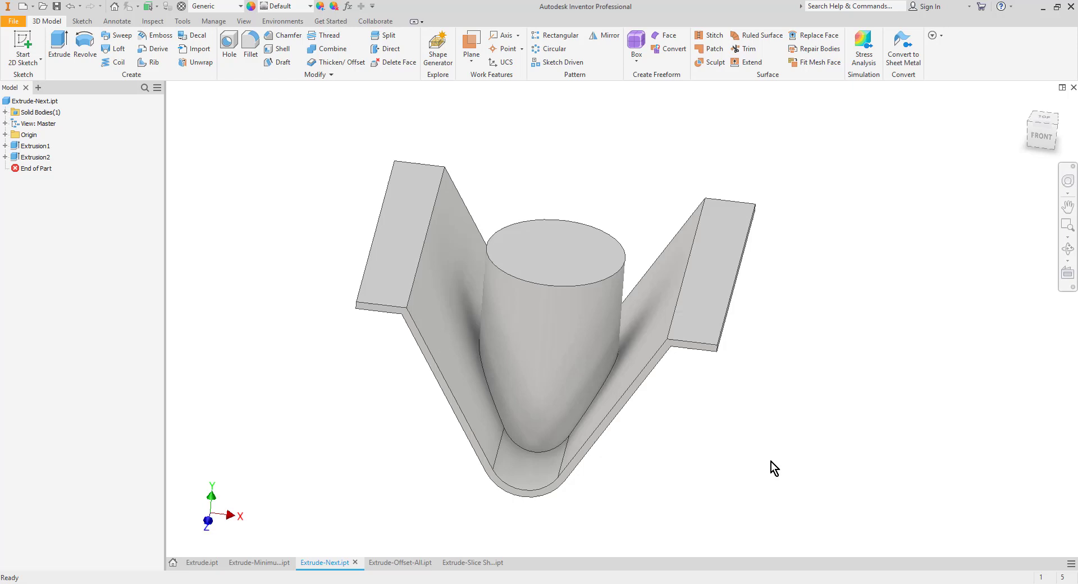
Step: In Extrude-Offset-All.ipt, extrude the rounded-rectangle sketch 0.25 into a plate
key("ctrl+Tab")
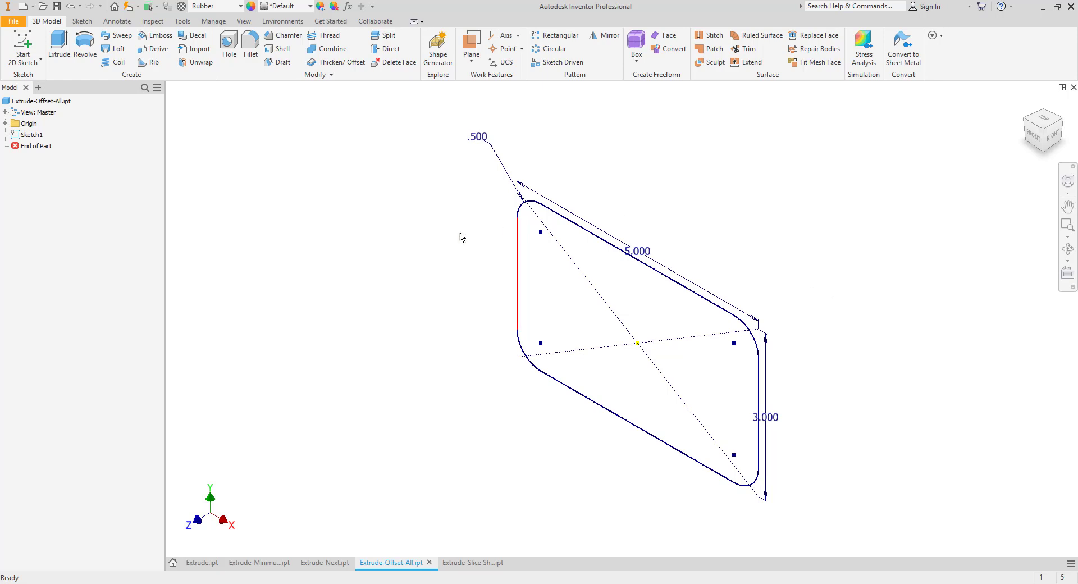
left_click(60, 48)
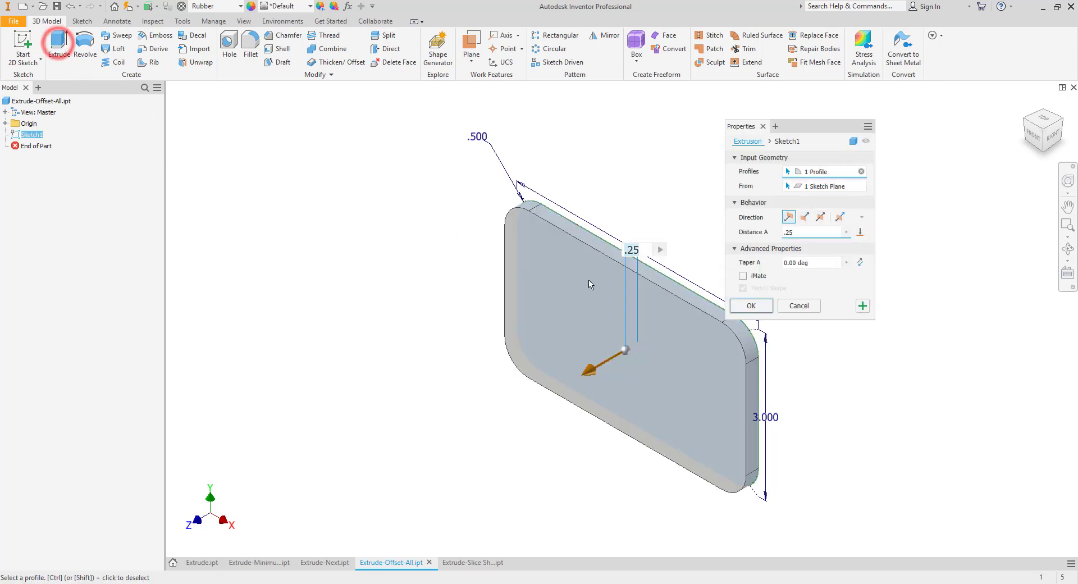
left_click(767, 307)
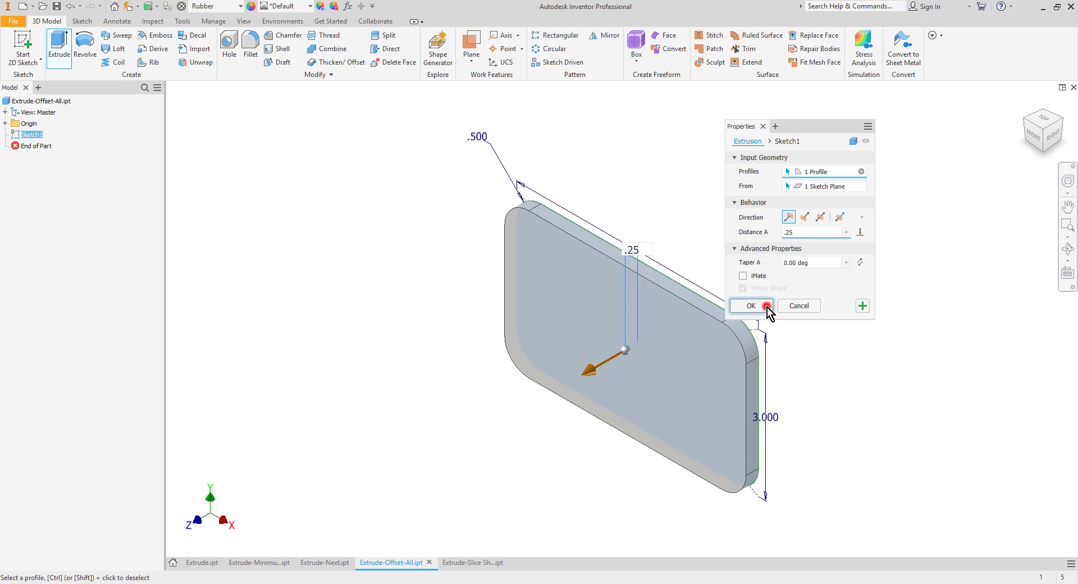
Step: Start a sketch on the plate's front face and project the face outline into it
left_click(23, 45)
left_click(650, 342)
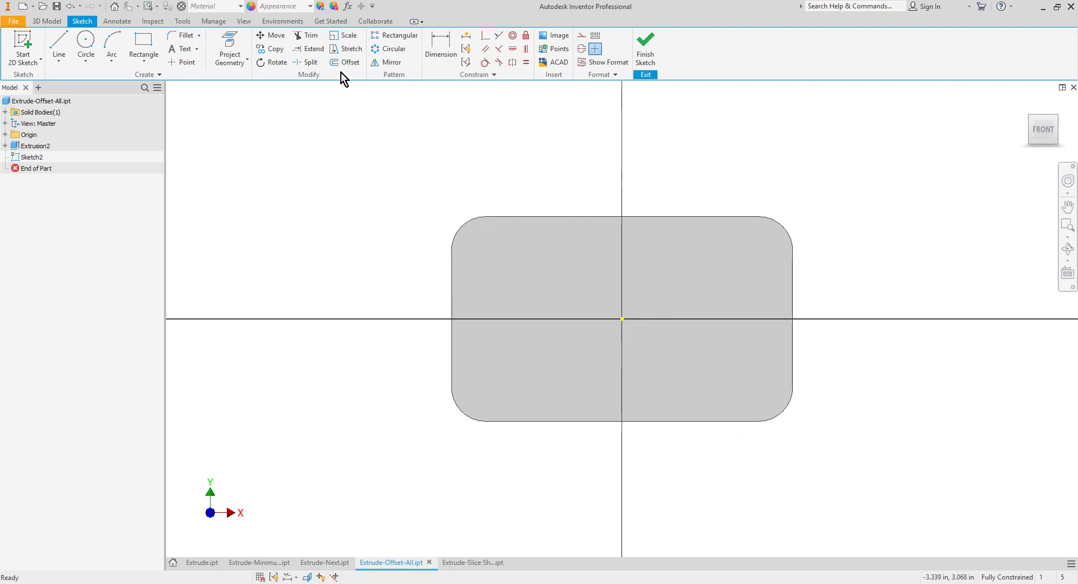
left_click(224, 38)
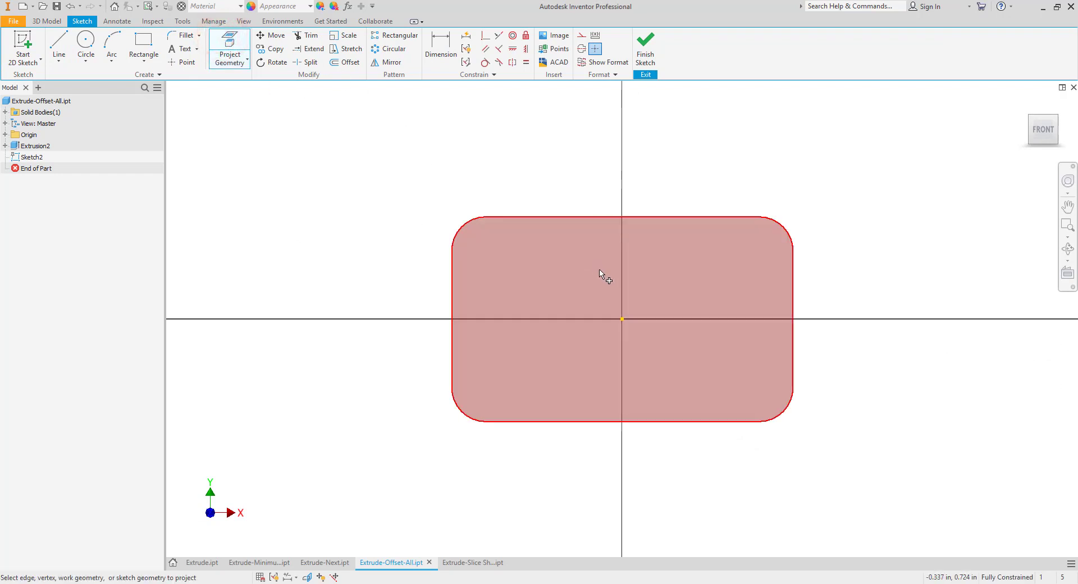
left_click(600, 271)
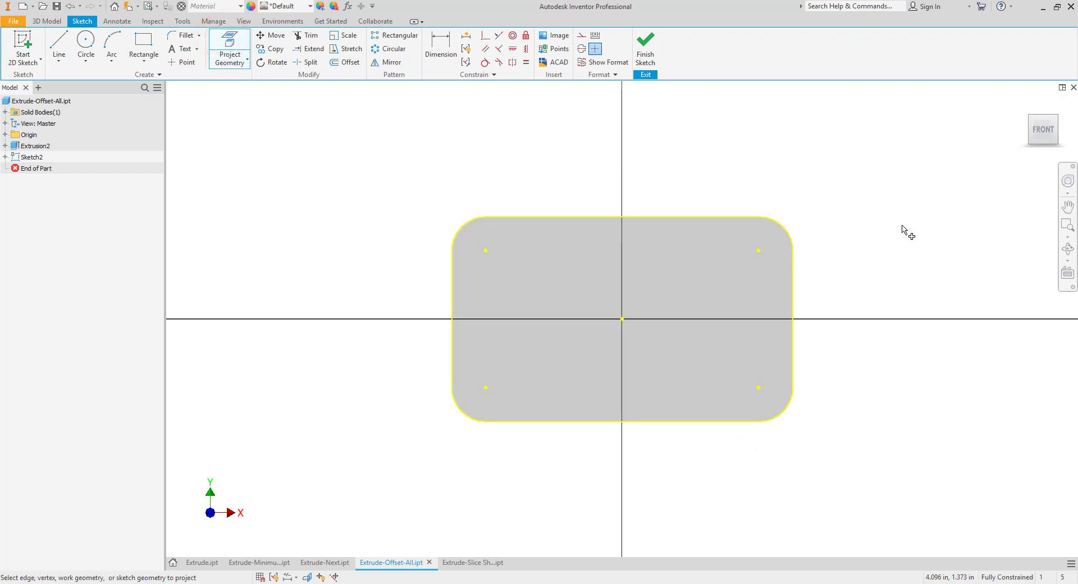
Step: Offset the projected outline 0.25 inward and finish Sketch2
left_click(346, 62)
left_click(566, 218)
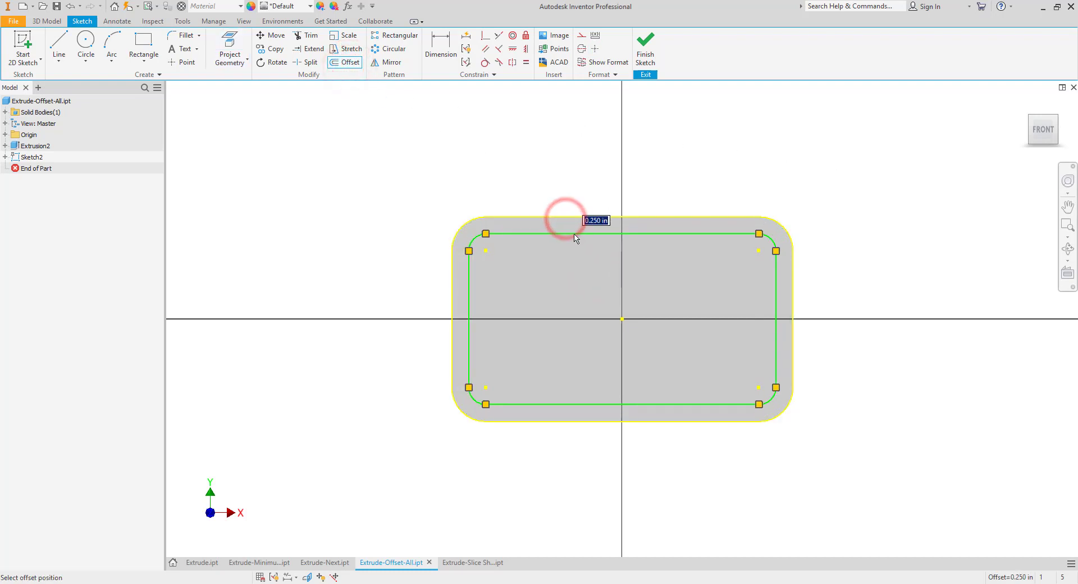
type(".25")
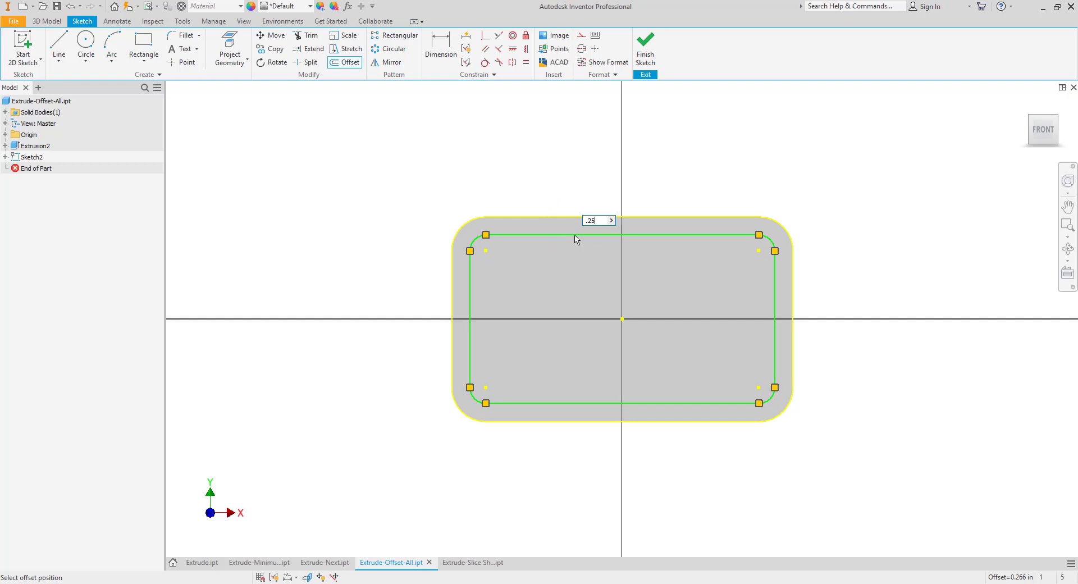
key("Return")
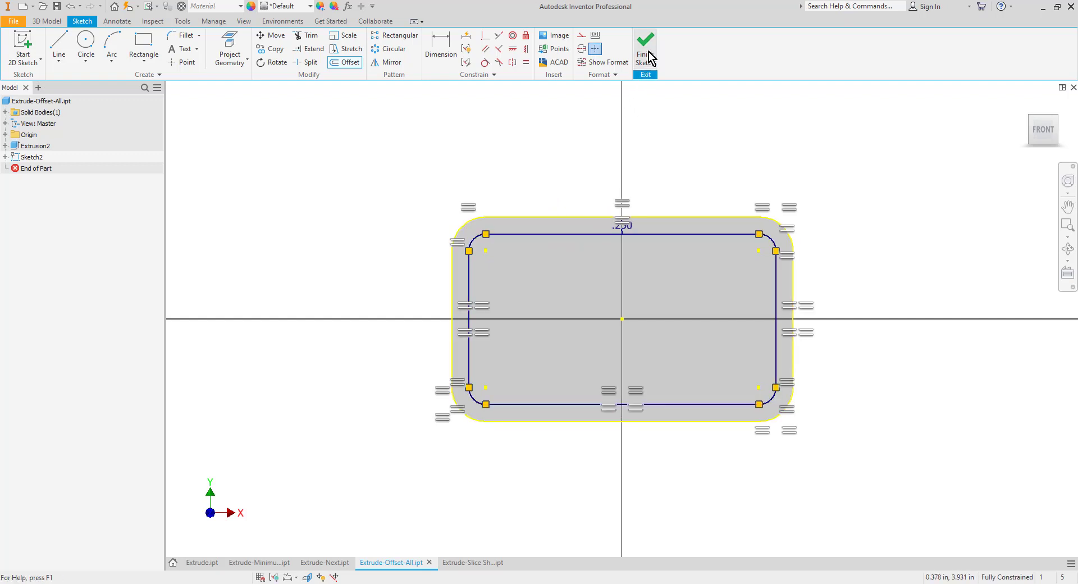
left_click(645, 49)
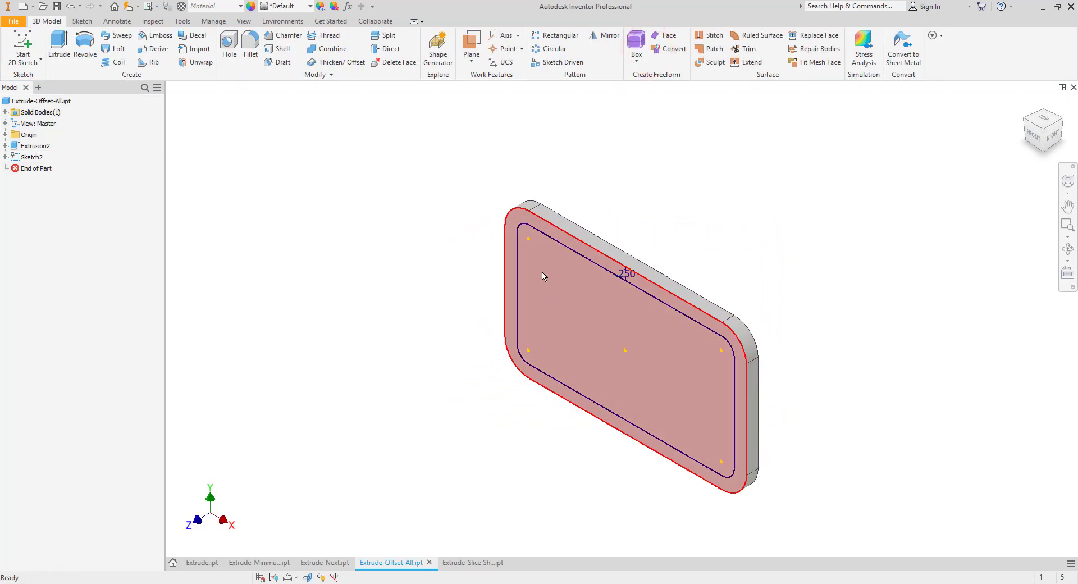
Step: Cut the inner rounded-rectangle profile 0.25 in into the plate as Extrusion3, flipped inward
left_click(599, 365)
left_click(61, 41)
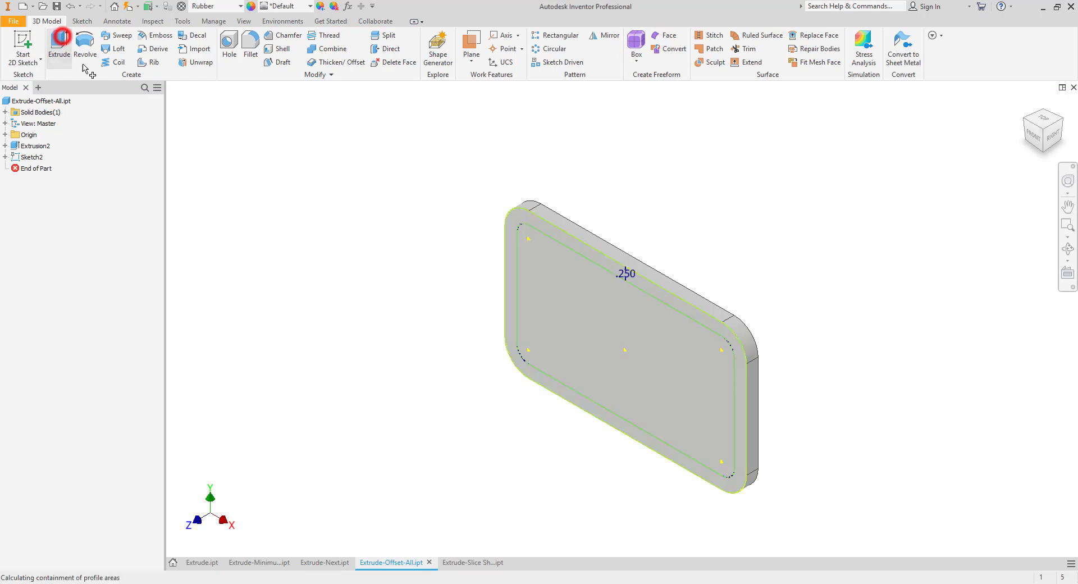
left_click(551, 297)
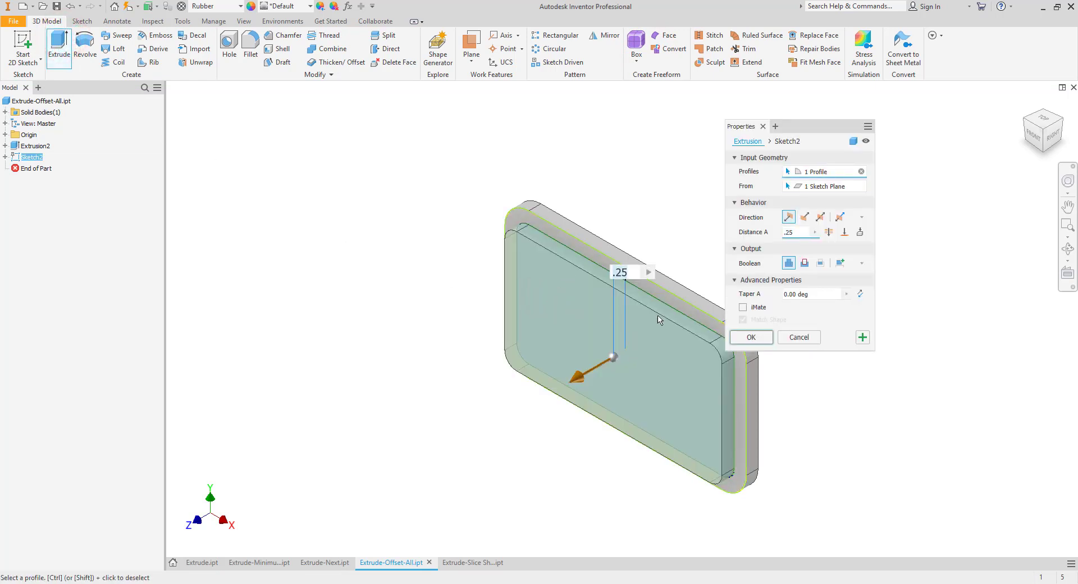
left_click(805, 217)
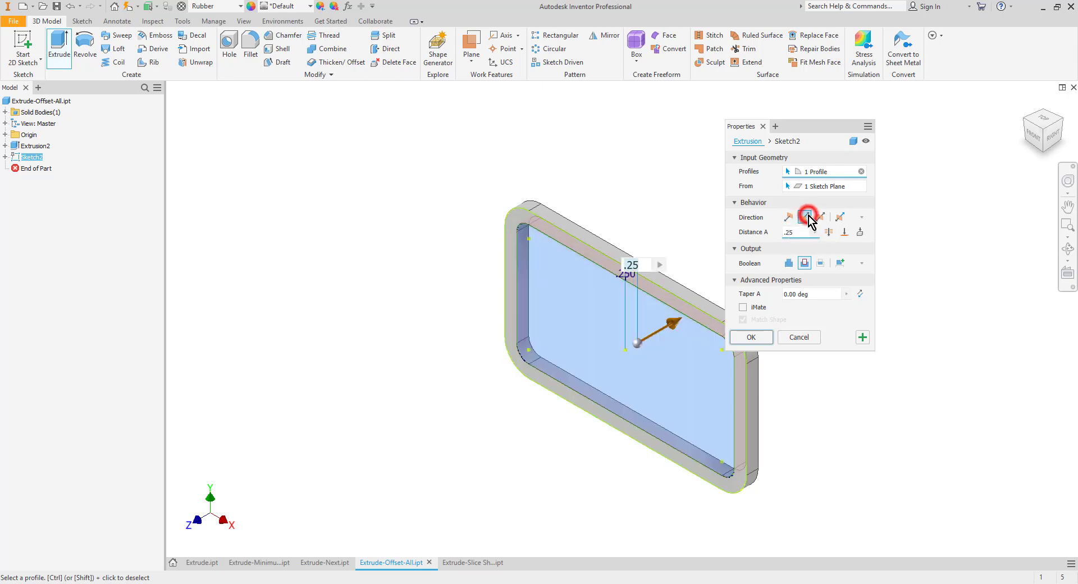
left_click(804, 263)
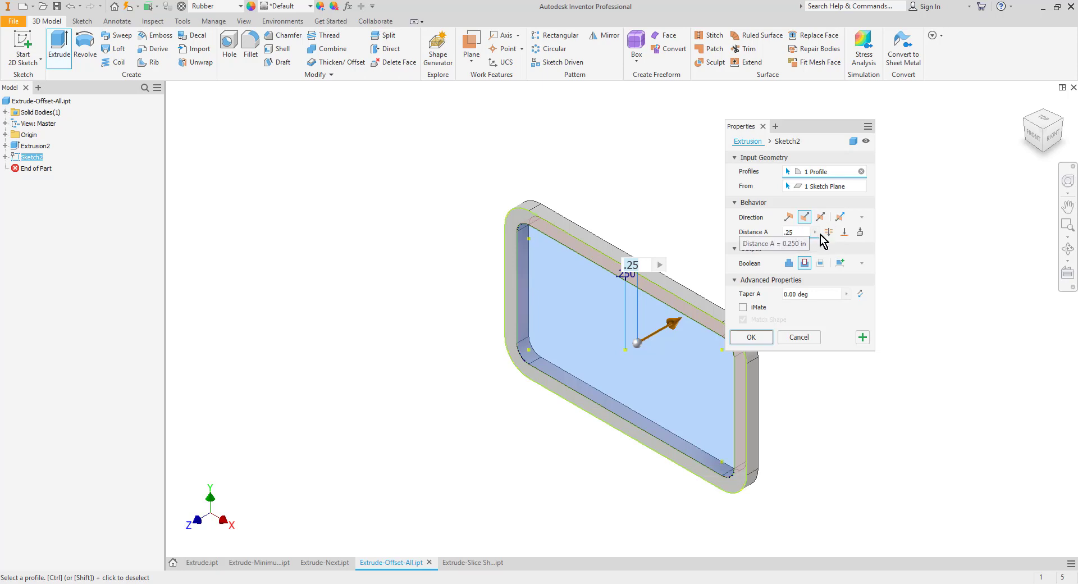
left_click(763, 336)
Step: Change the base plate Extrusion2 thickness to .375 in
left_click(803, 310)
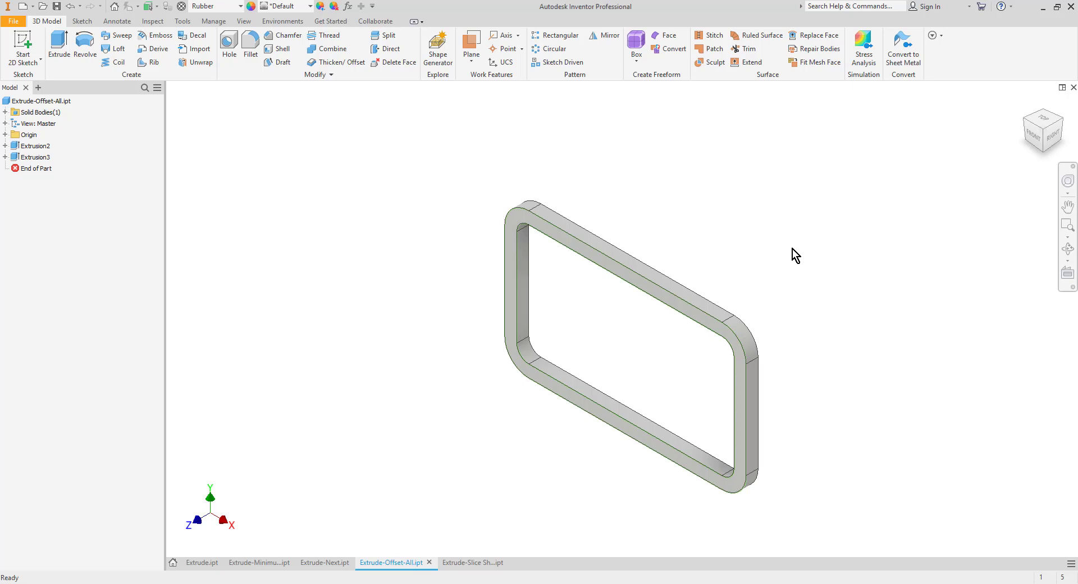
double_click(32, 148)
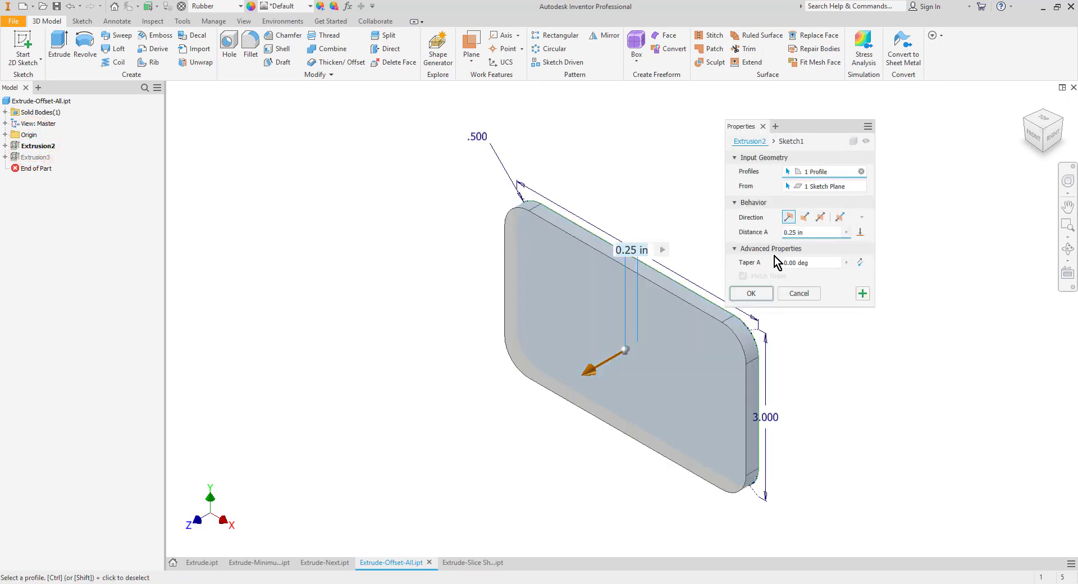
type(".375")
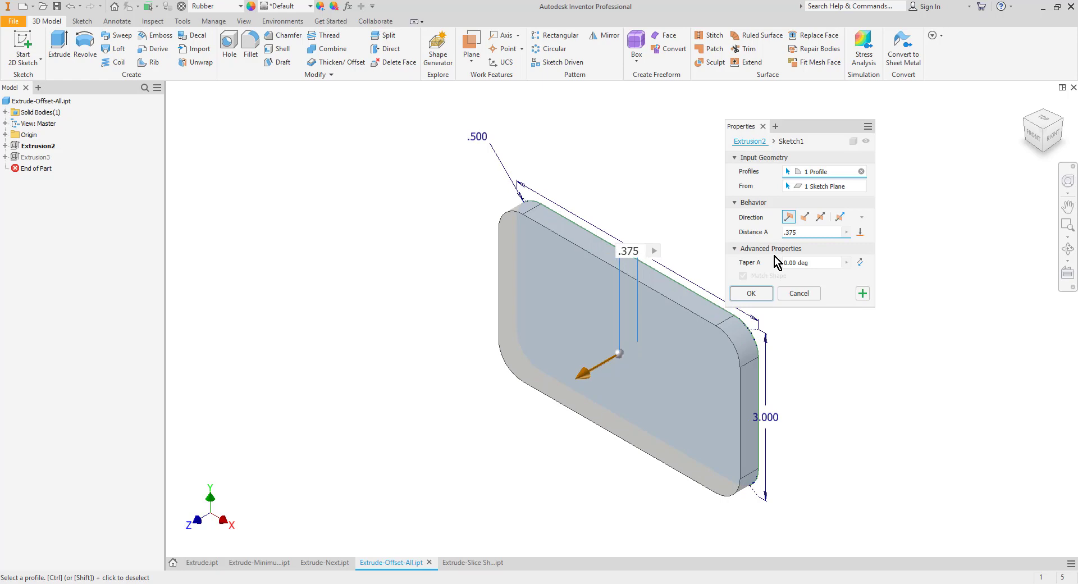
key("Return")
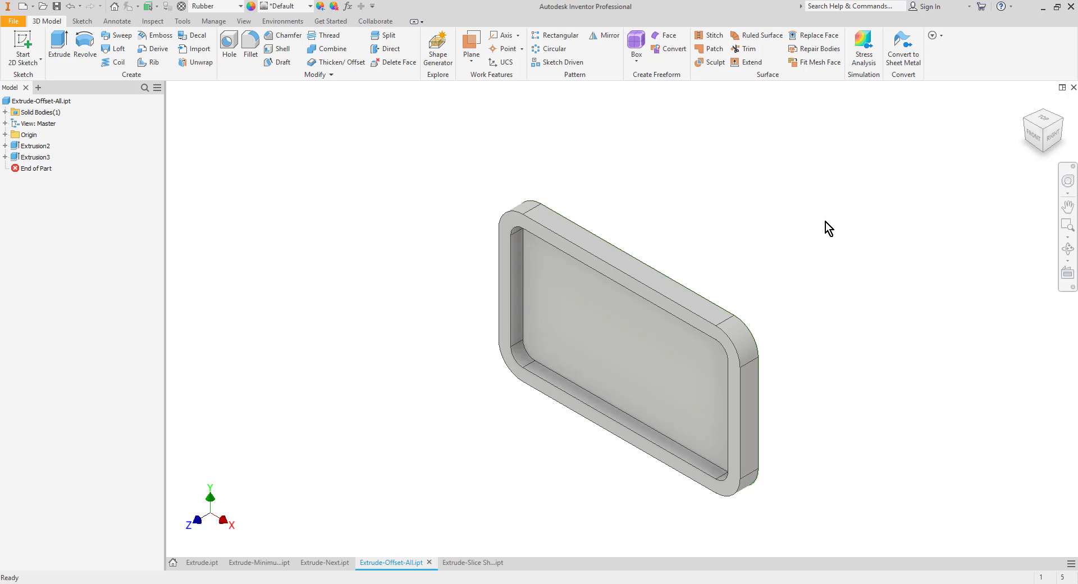
Step: Edit Extrusion3 so its cut depth matches the 0.375 in plate thickness
double_click(34, 157)
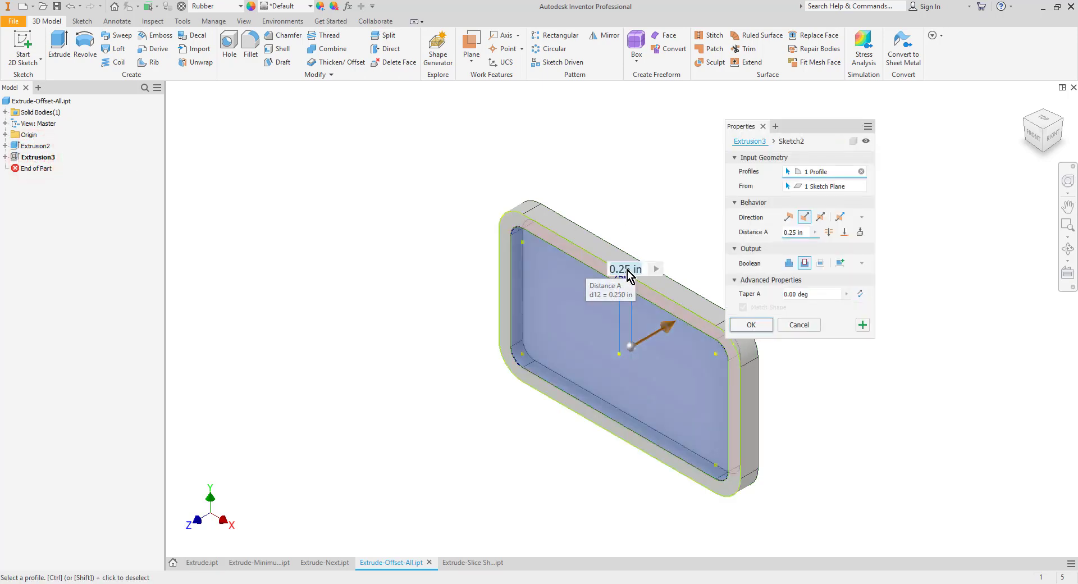
left_click(829, 233)
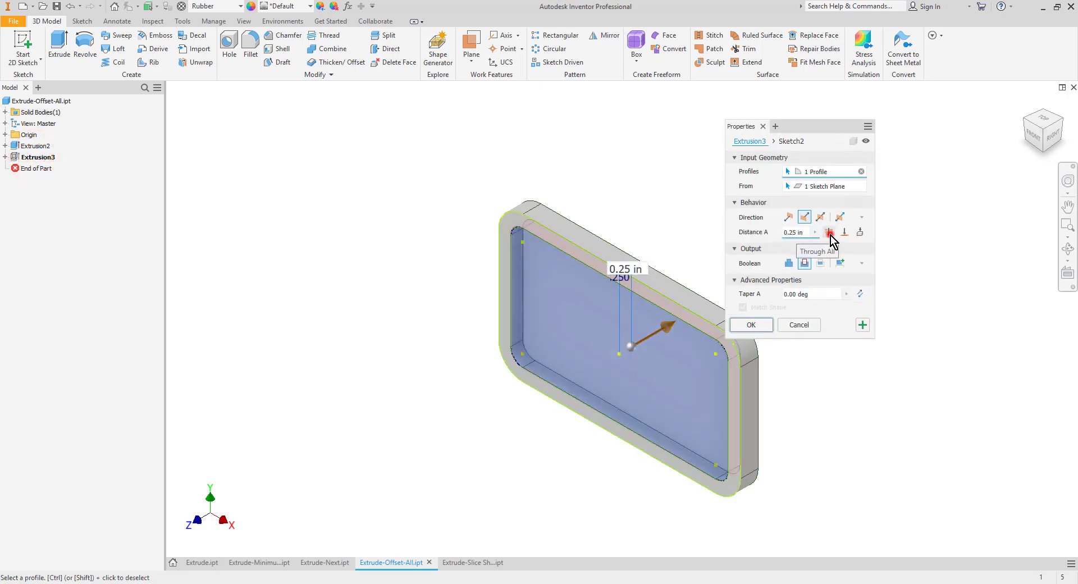
left_click(751, 325)
Step: Set Extrusion2's depth to 1 in, then switch to Extrude-Slice Share.ipt
left_click(827, 340)
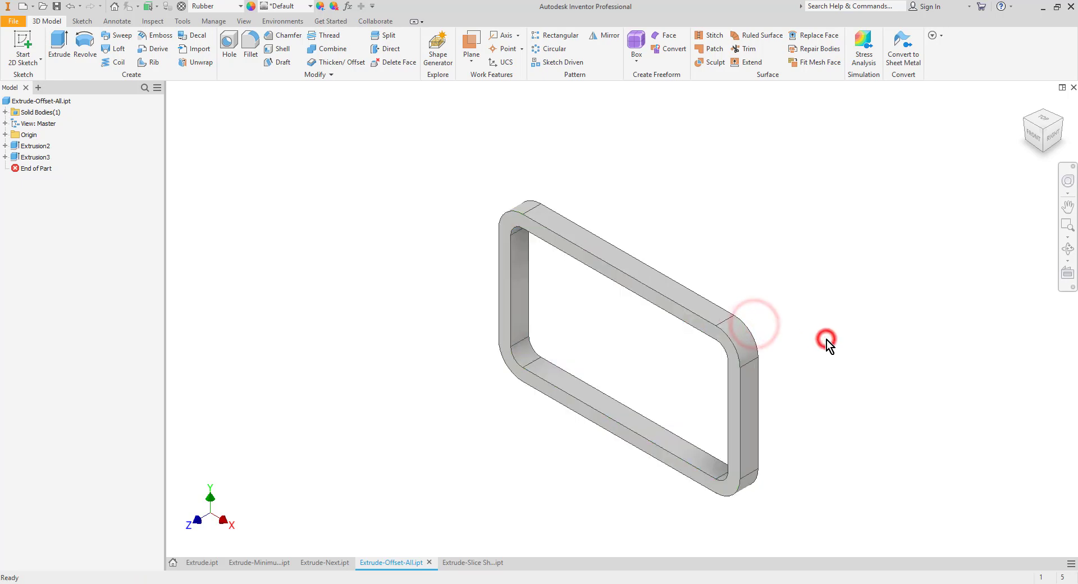
double_click(36, 148)
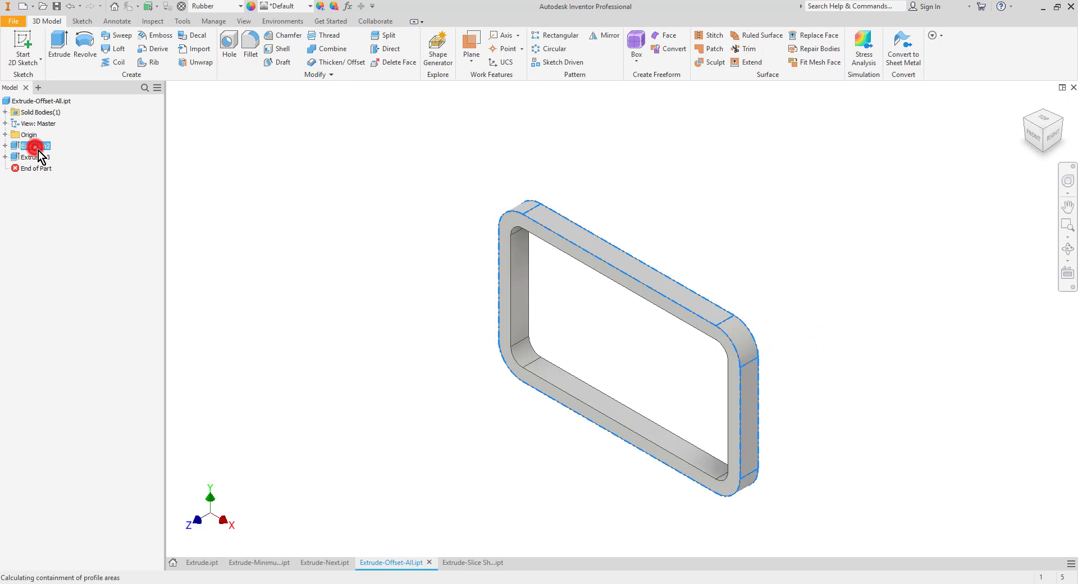
type("1")
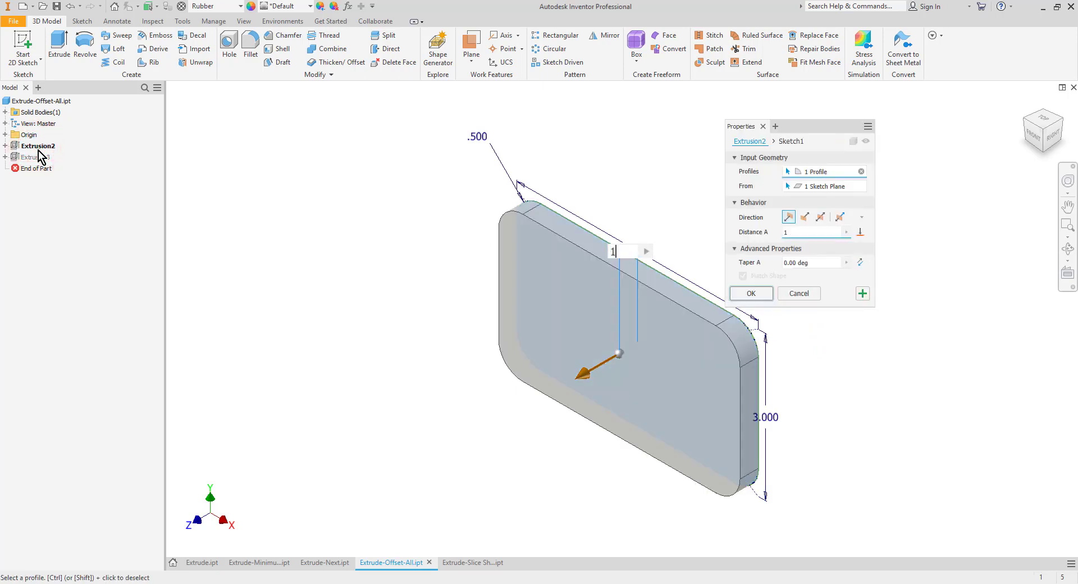
left_click(753, 293)
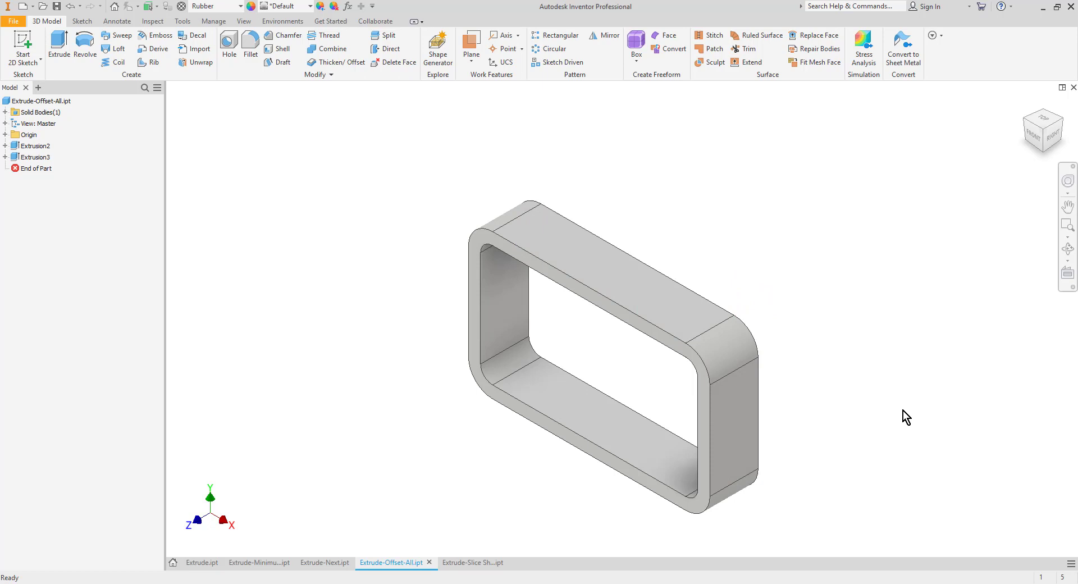
key("ctrl+Tab")
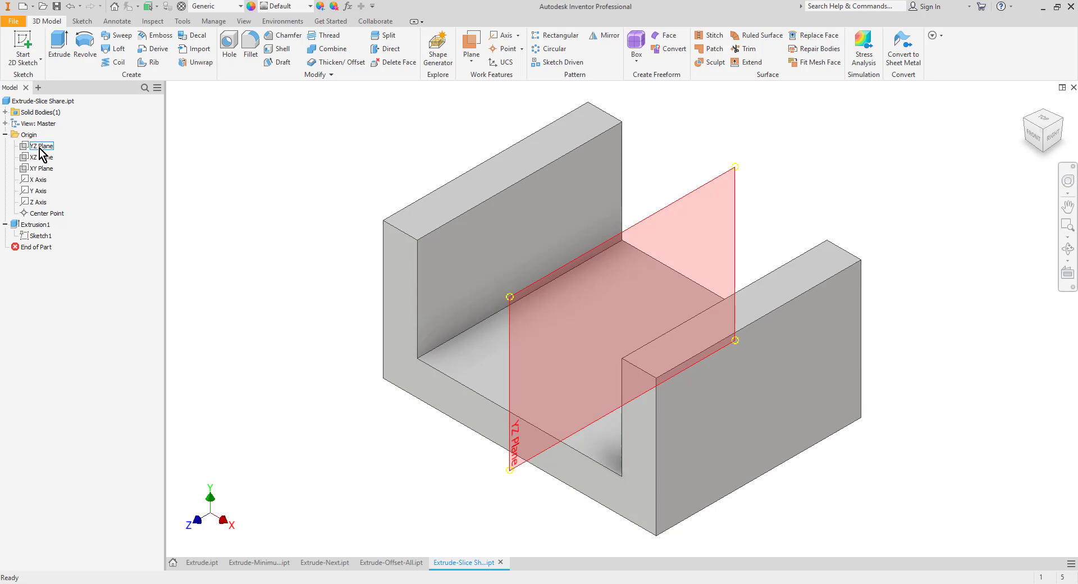
Step: Begin Sketch2 on the YZ origin plane of the U-channel
left_click(40, 147)
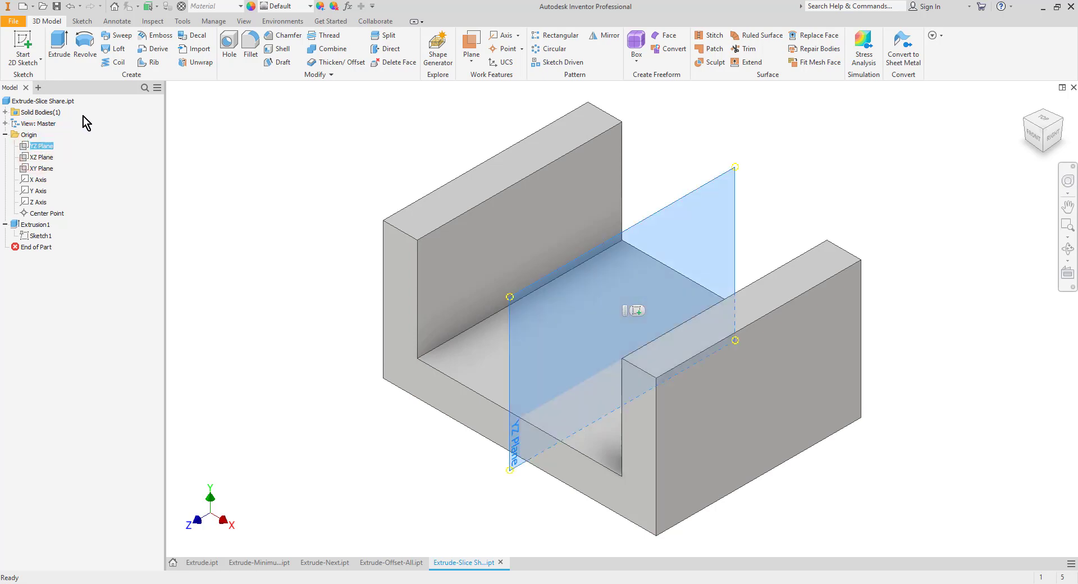
left_click(23, 40)
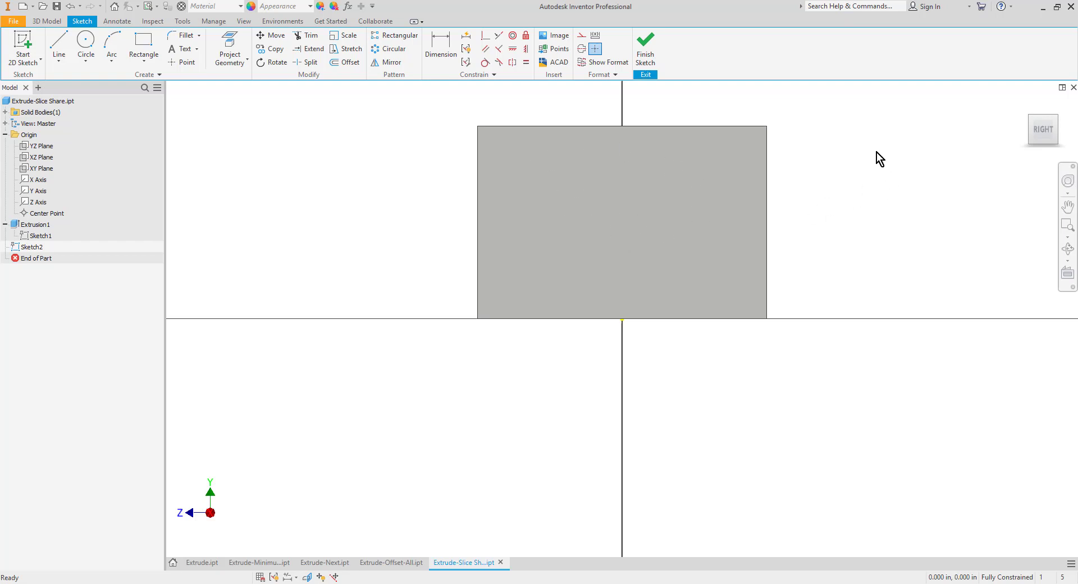
Step: Apply Slice Graphics to expose the channel cross-section, then return to the Right view
right_click(803, 126)
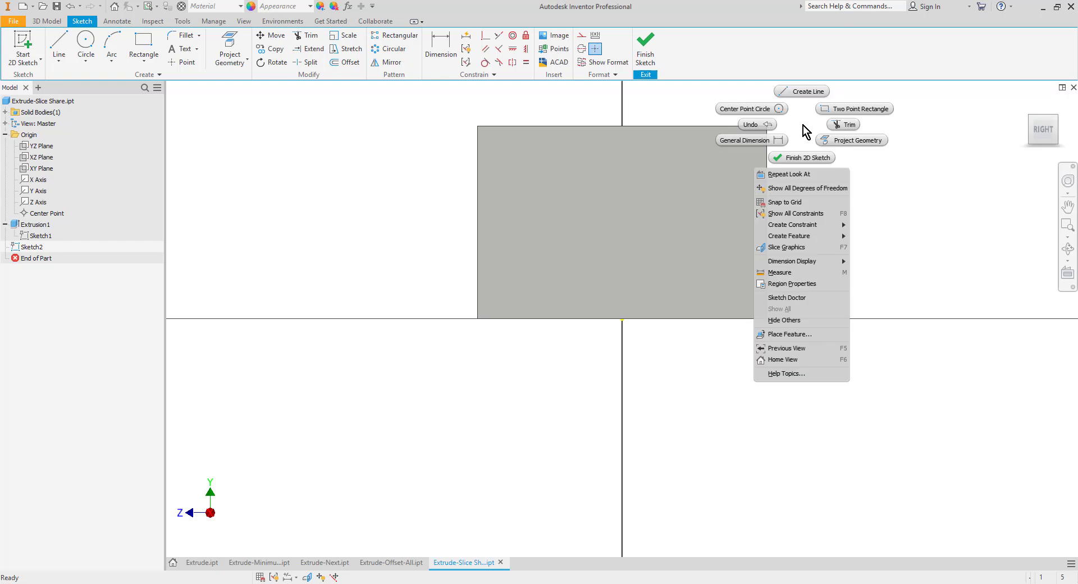
left_click(814, 249)
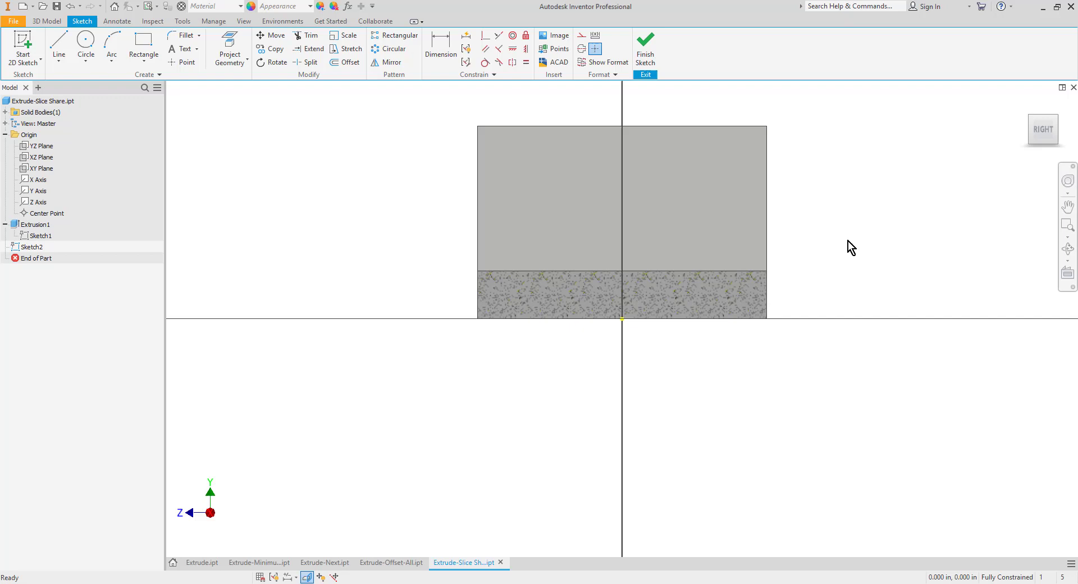
middle_click_drag(844, 254, 865, 274, "shift")
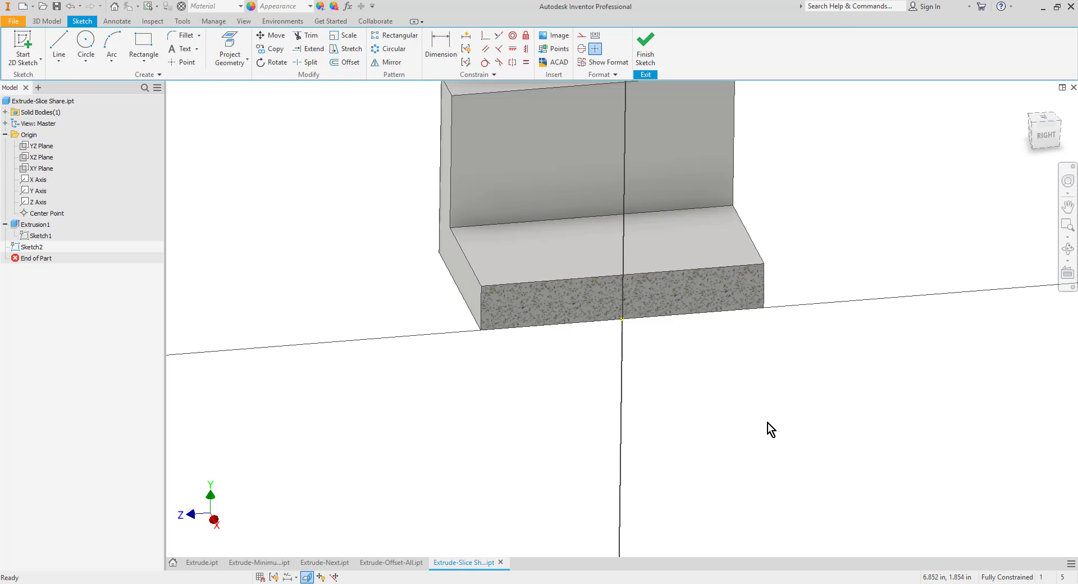
left_click(1047, 138)
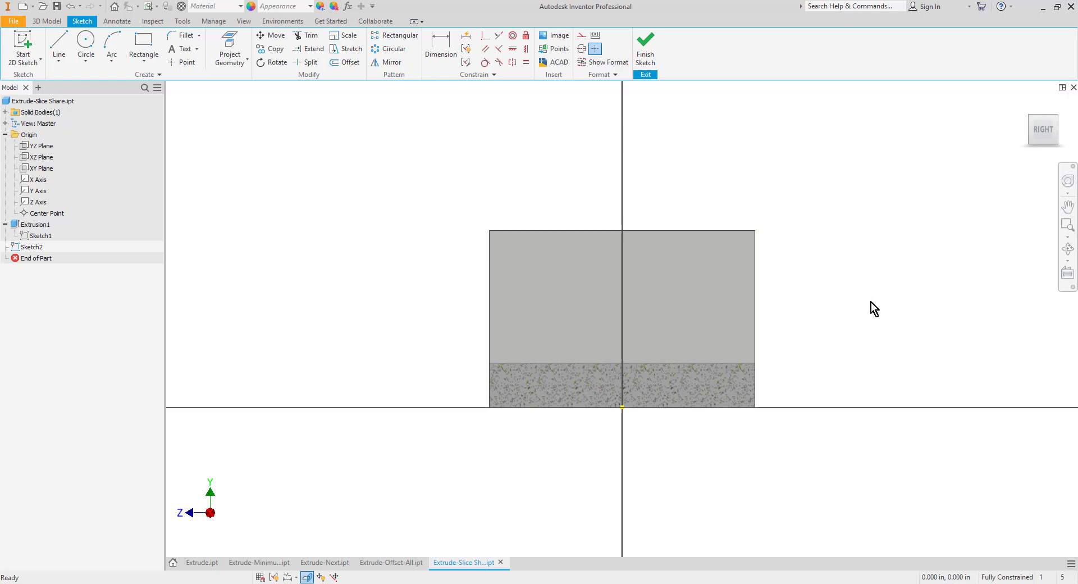
Step: Project the sliced cross-section edges into Sketch2
left_click(235, 57)
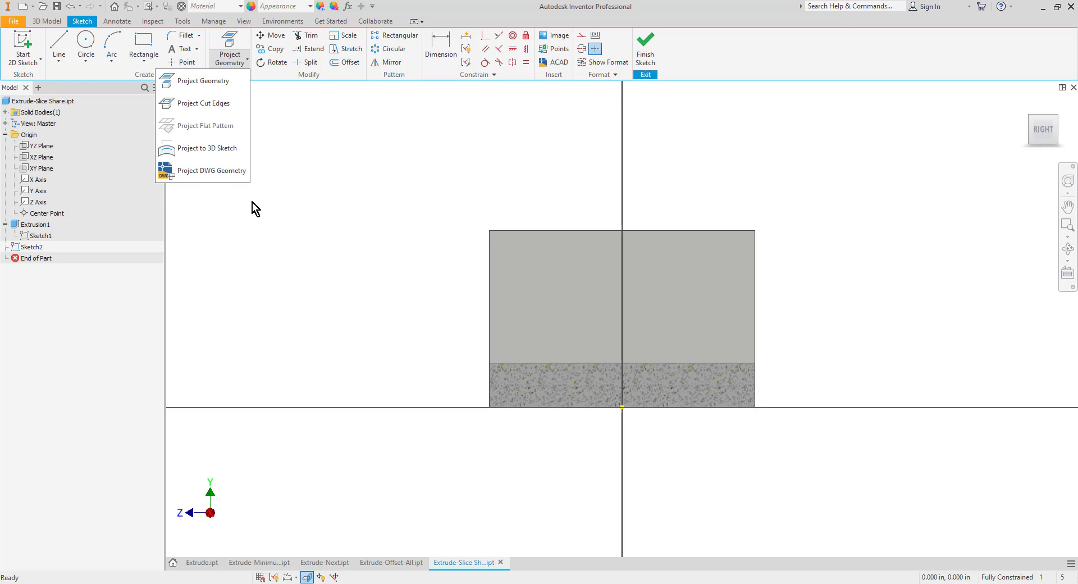
left_click(200, 104)
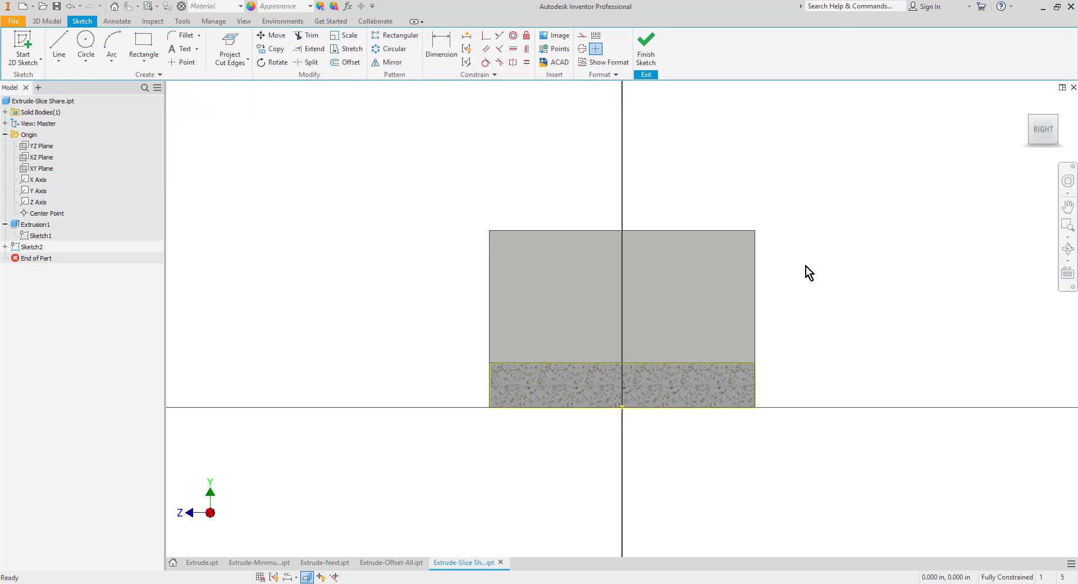
middle_click_drag(860, 294, 903, 312, "shift")
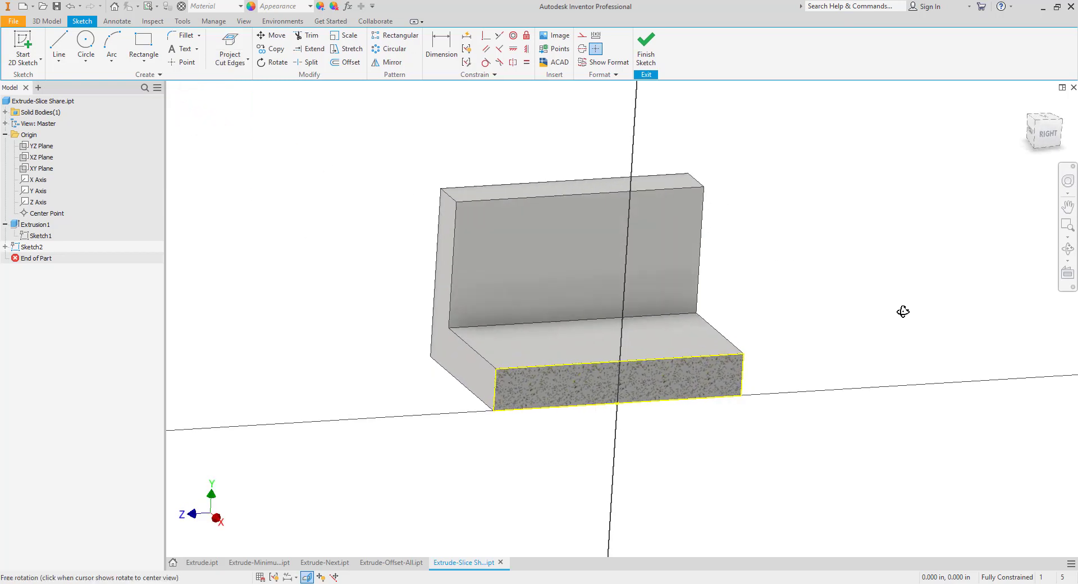
left_click(1050, 135)
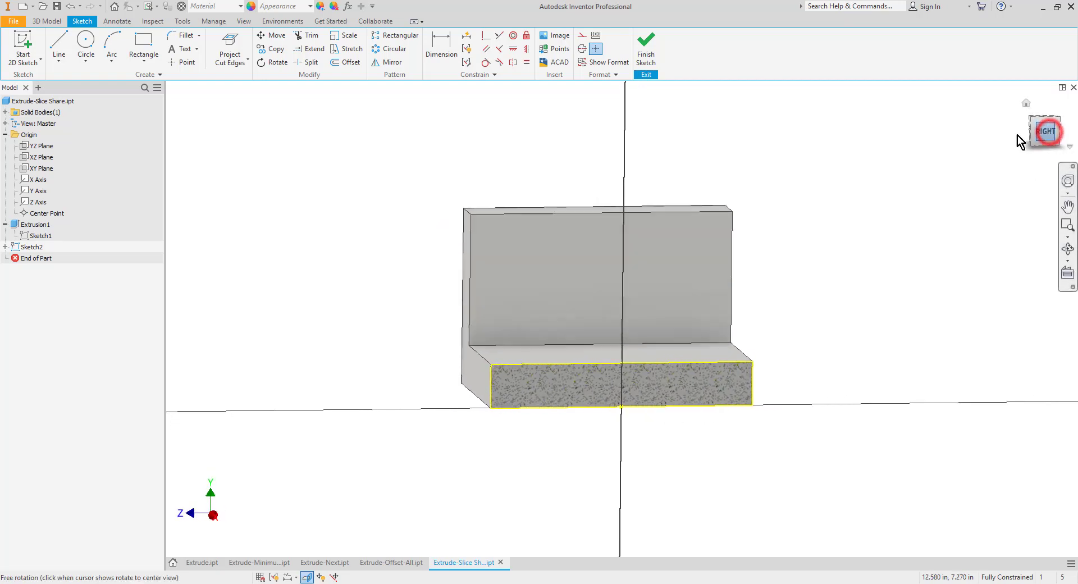
Step: Draw a circle centred at the origin and finish Sketch2
left_click(87, 44)
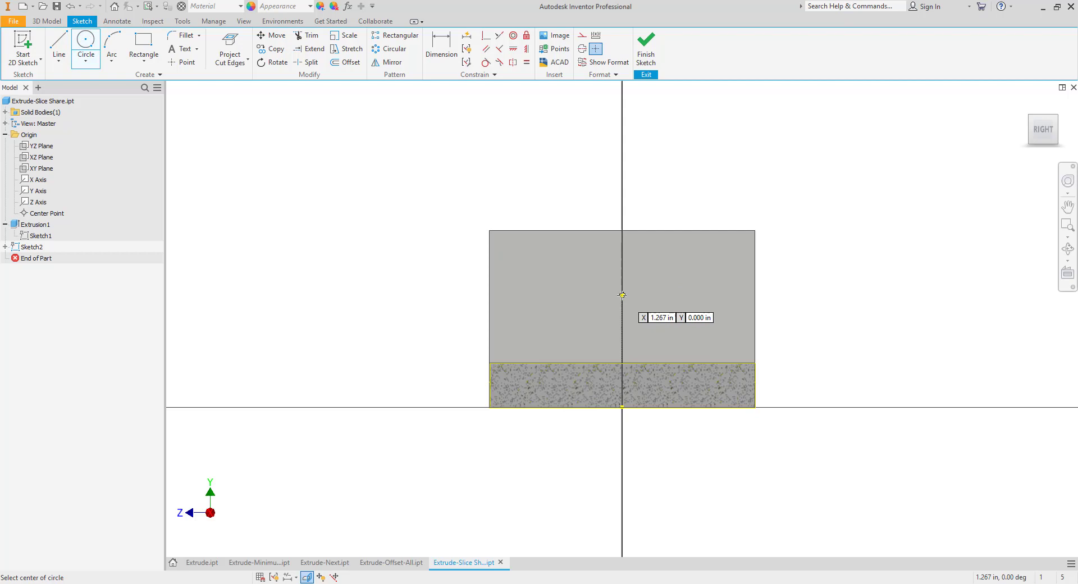
left_click(623, 295)
left_click(651, 286)
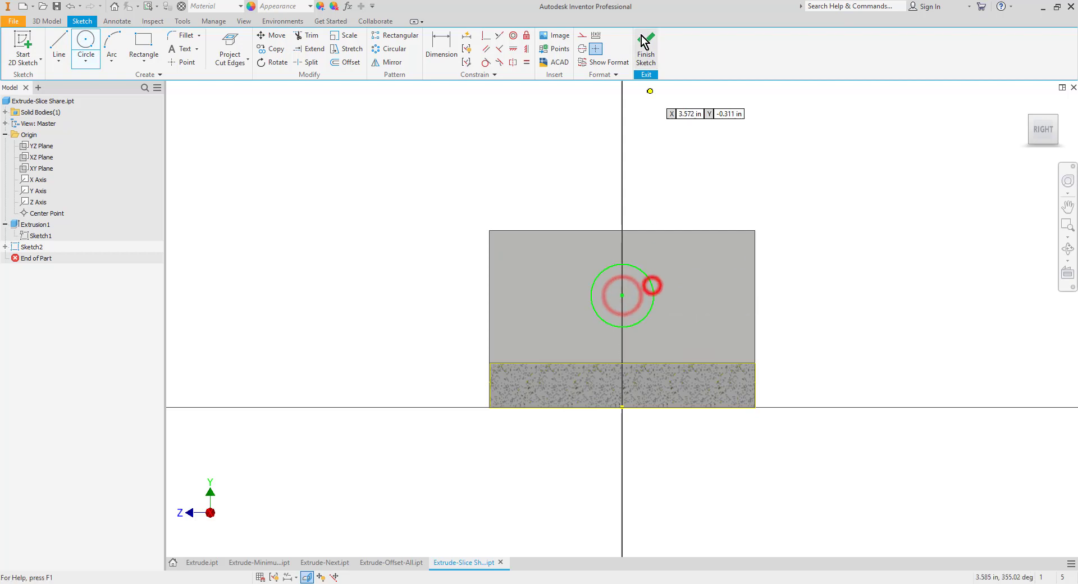
left_click(645, 45)
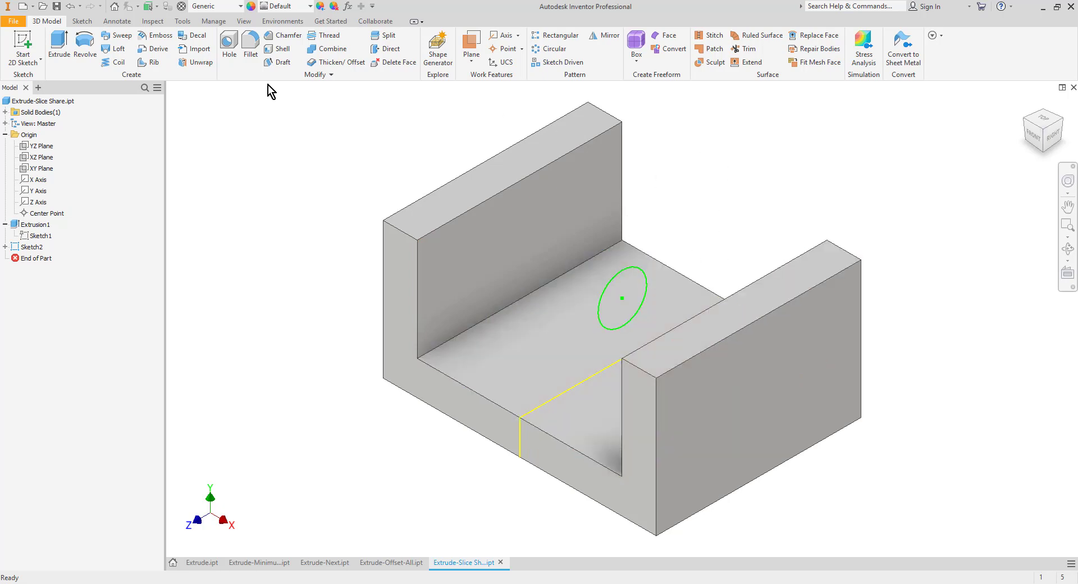
Step: Extrude Sketch2's circle to the back wall face with a 10° taper widening toward the wall
left_click(56, 49)
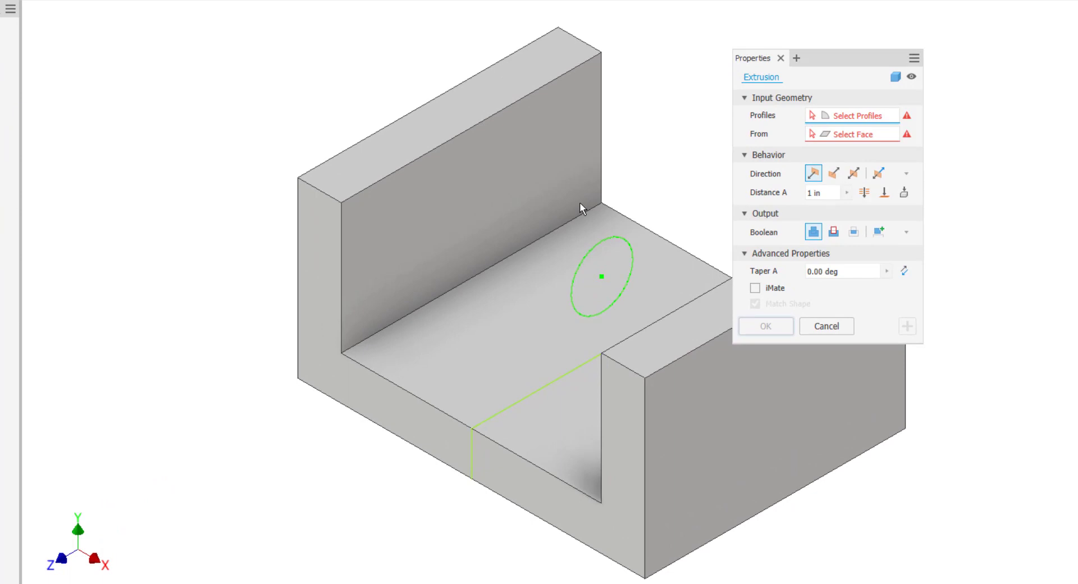
left_click(599, 262)
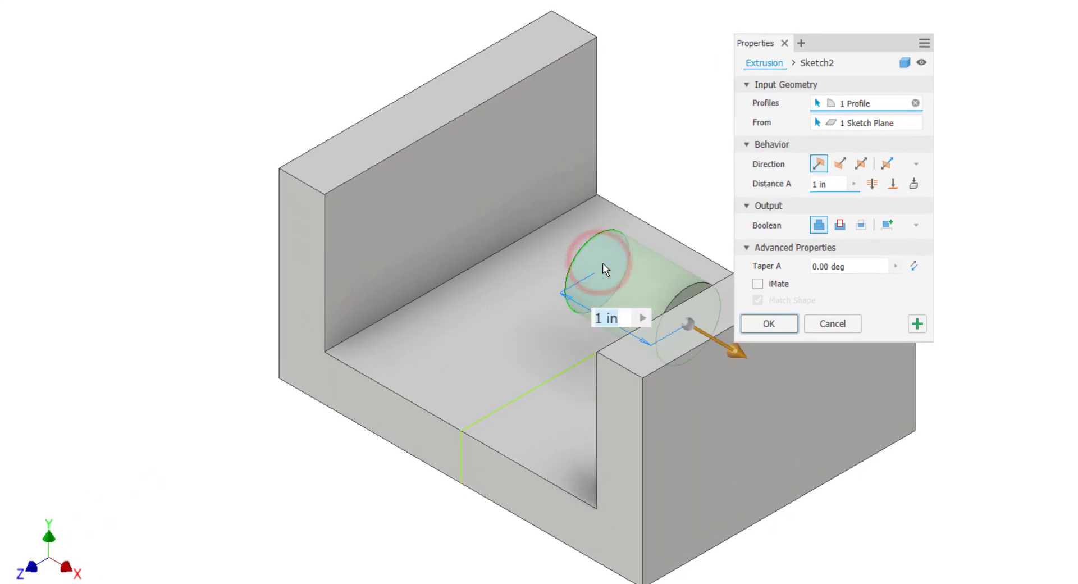
left_click(846, 164)
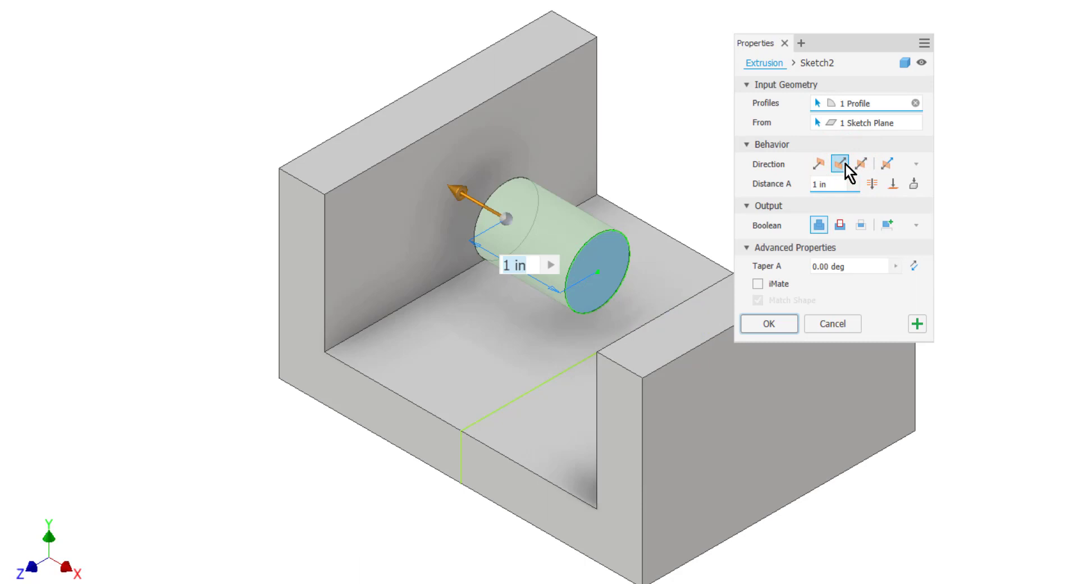
left_click(893, 184)
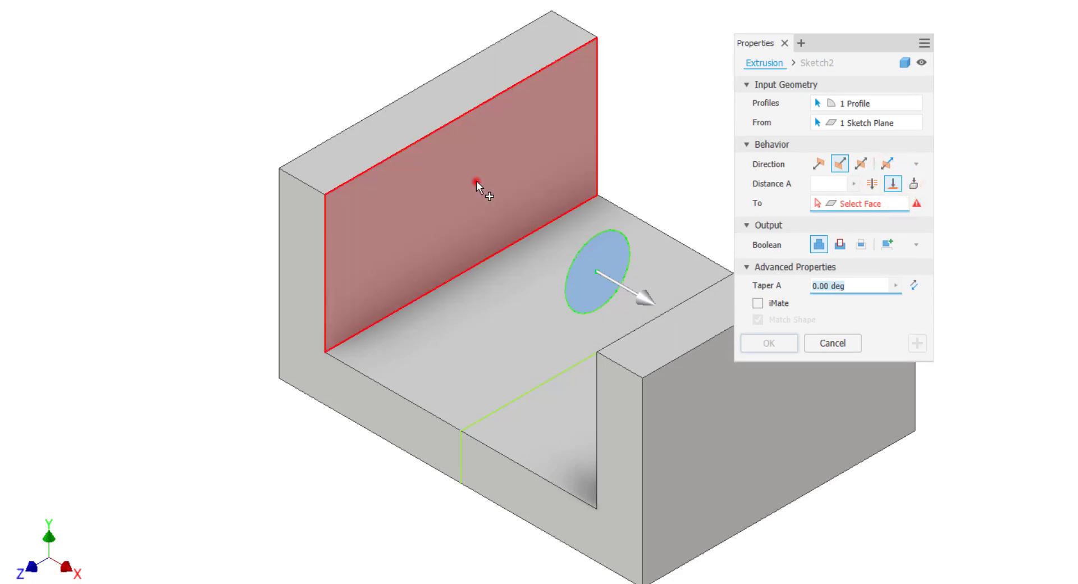
left_click(476, 183)
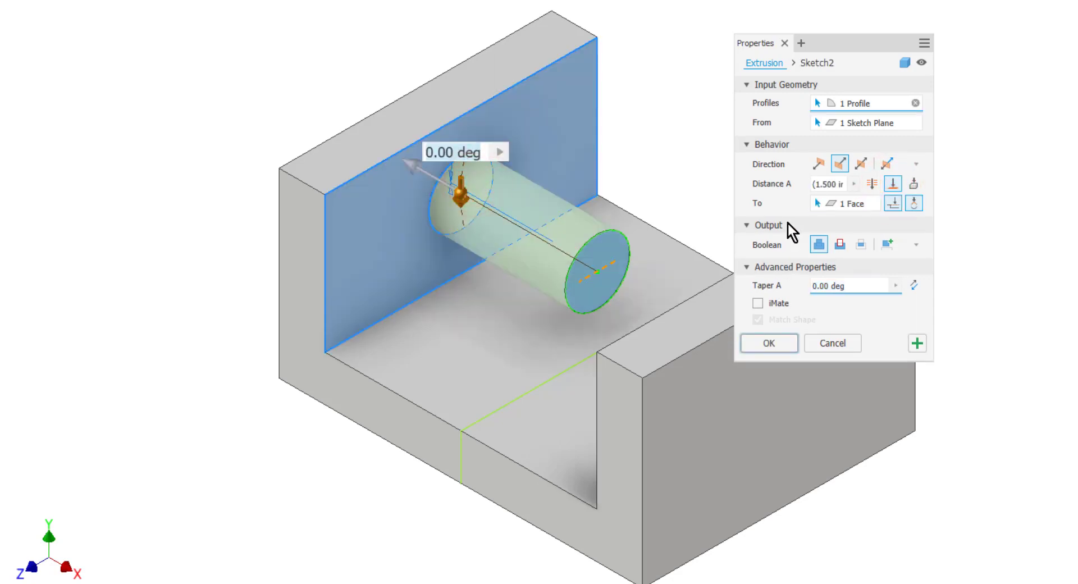
left_click(814, 287)
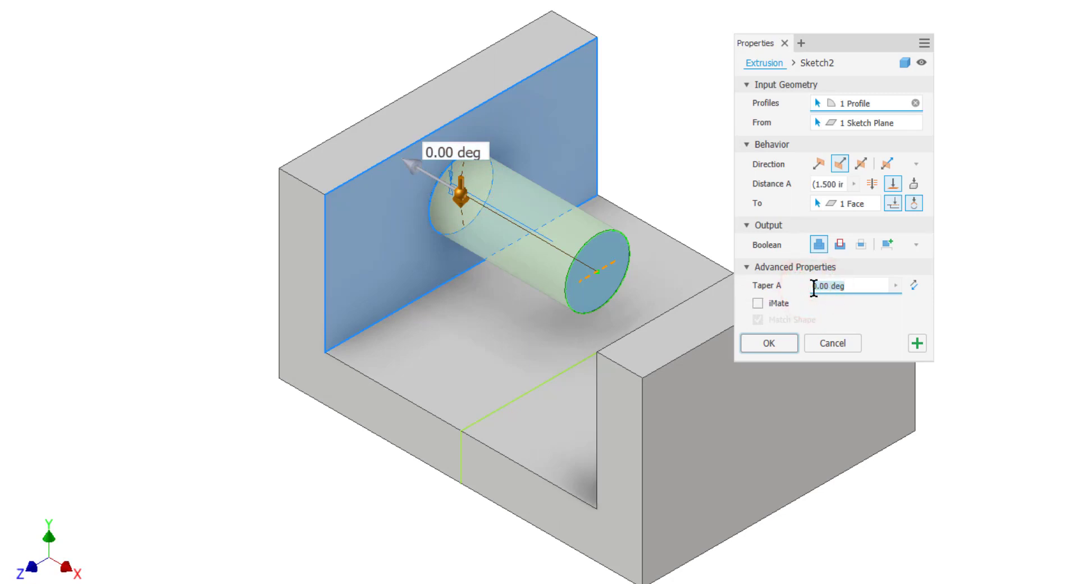
type("15")
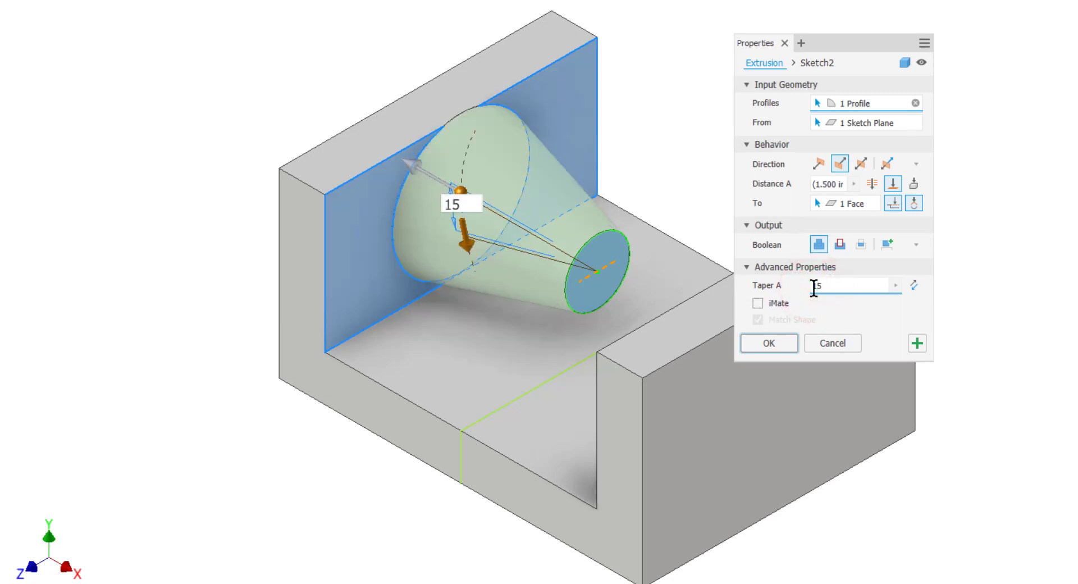
key("BackSpace")
type("0")
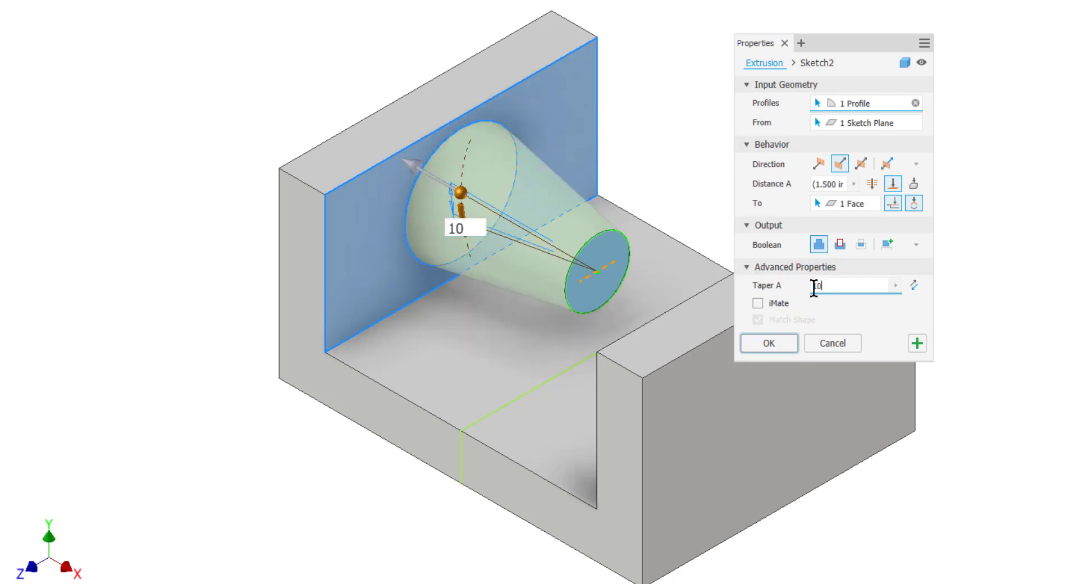
left_click(912, 287)
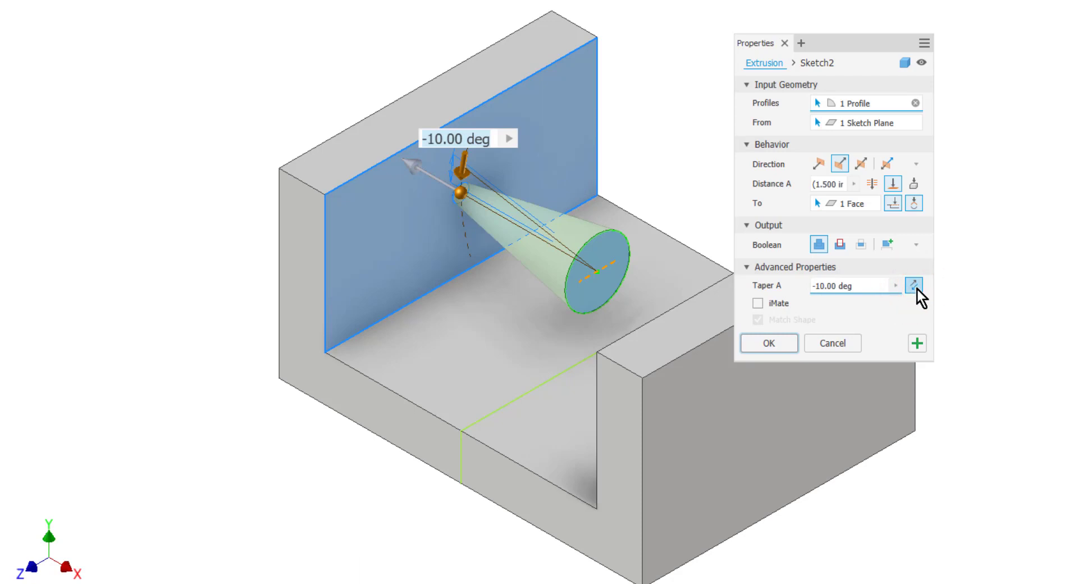
left_click(914, 286)
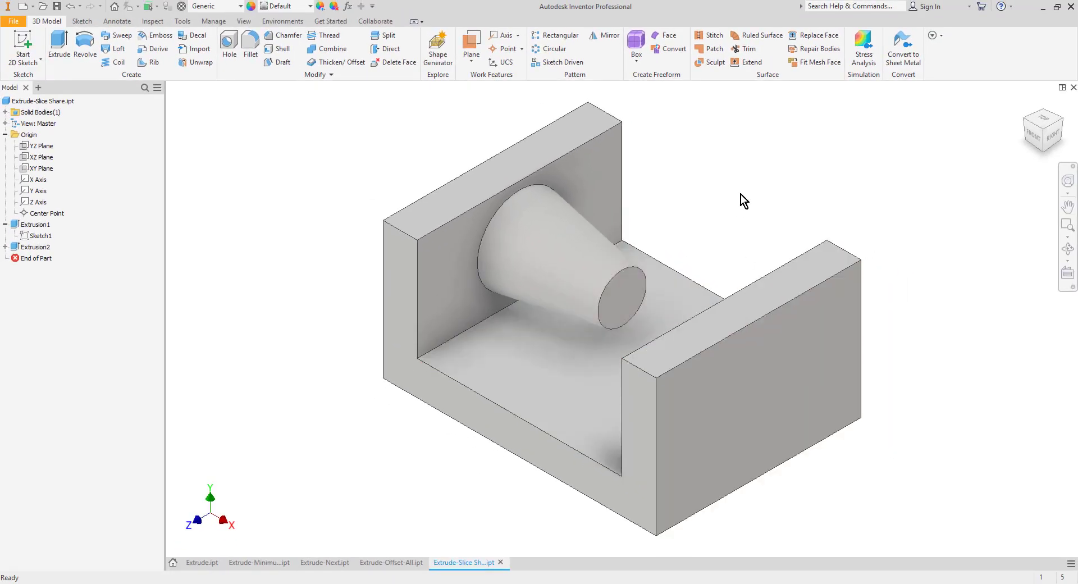
Step: Share Sketch2 from under Extrusion2 so its circle can be reused
left_click(767, 179)
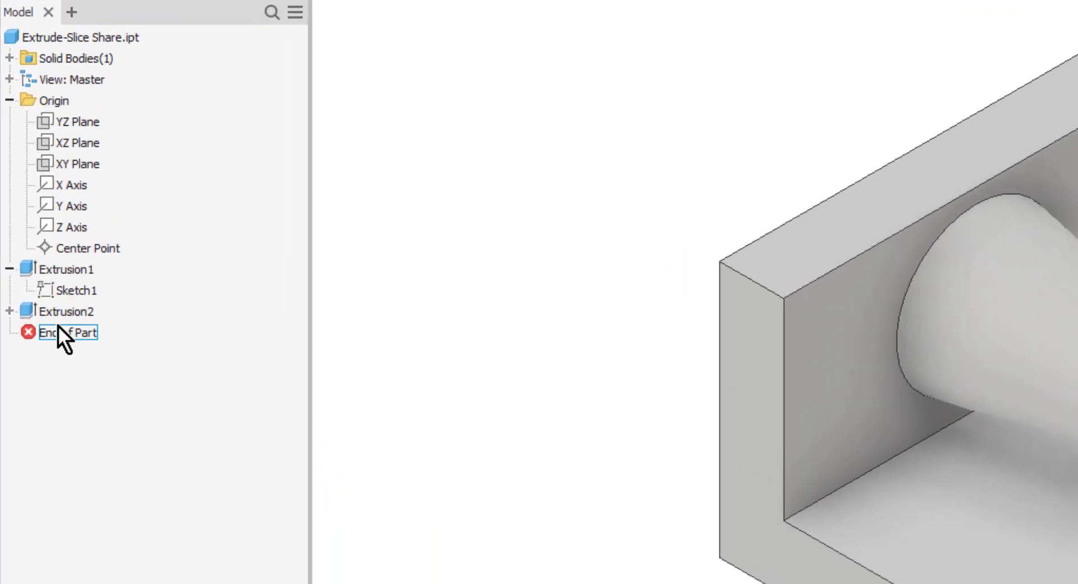
left_click(10, 311)
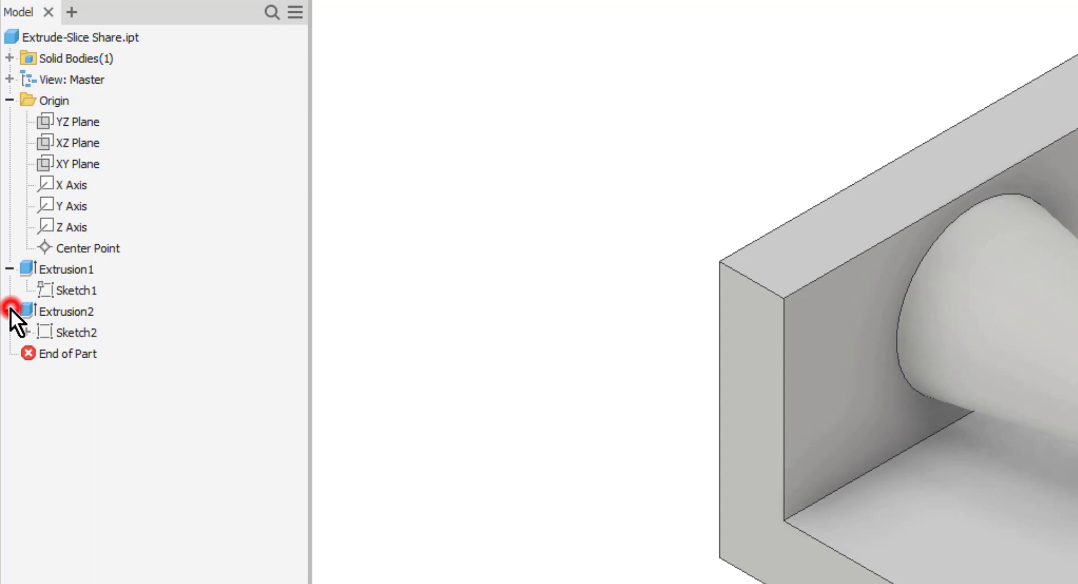
right_click(76, 334)
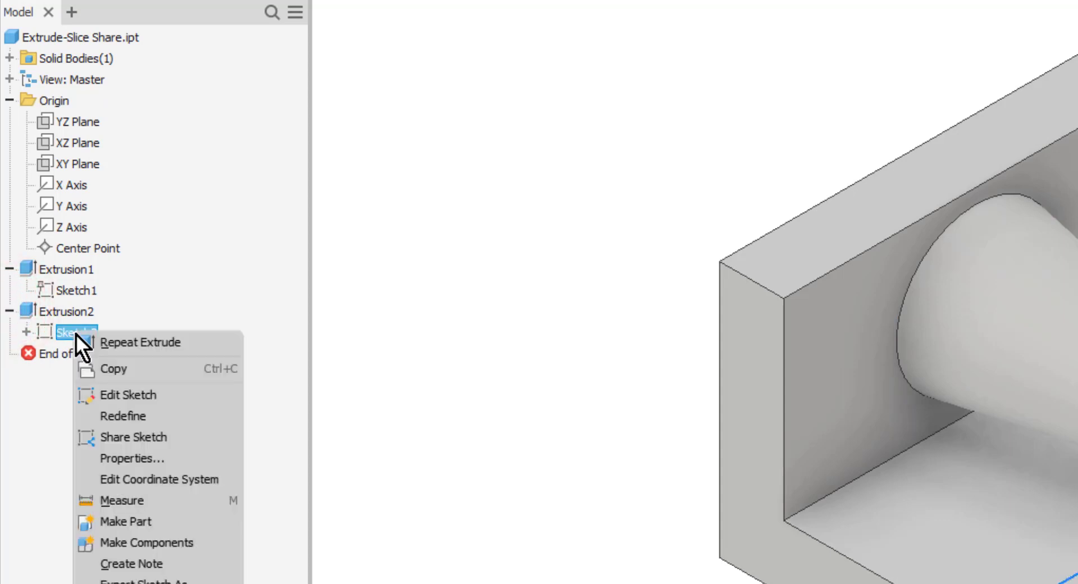
left_click(163, 439)
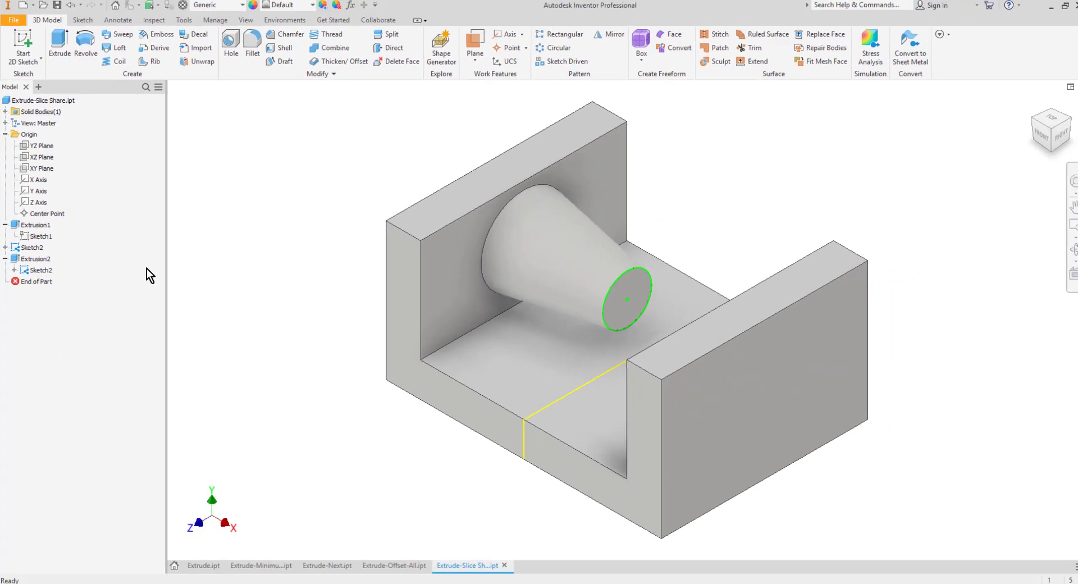
Step: Extrude the shared circle to the opposite wall face with a 10° taper as Extrusion3
left_click(59, 44)
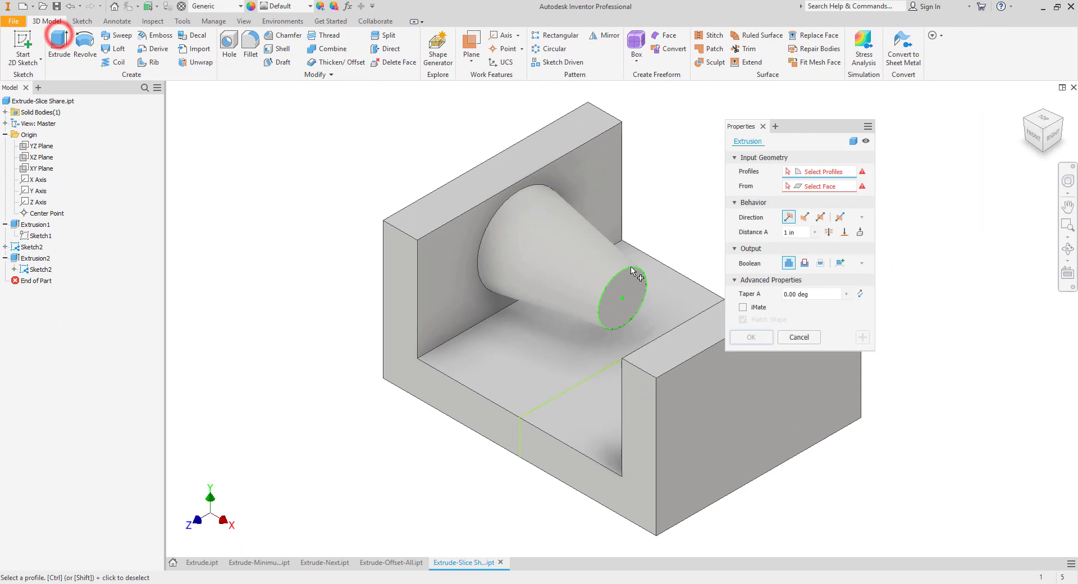
left_click(634, 290)
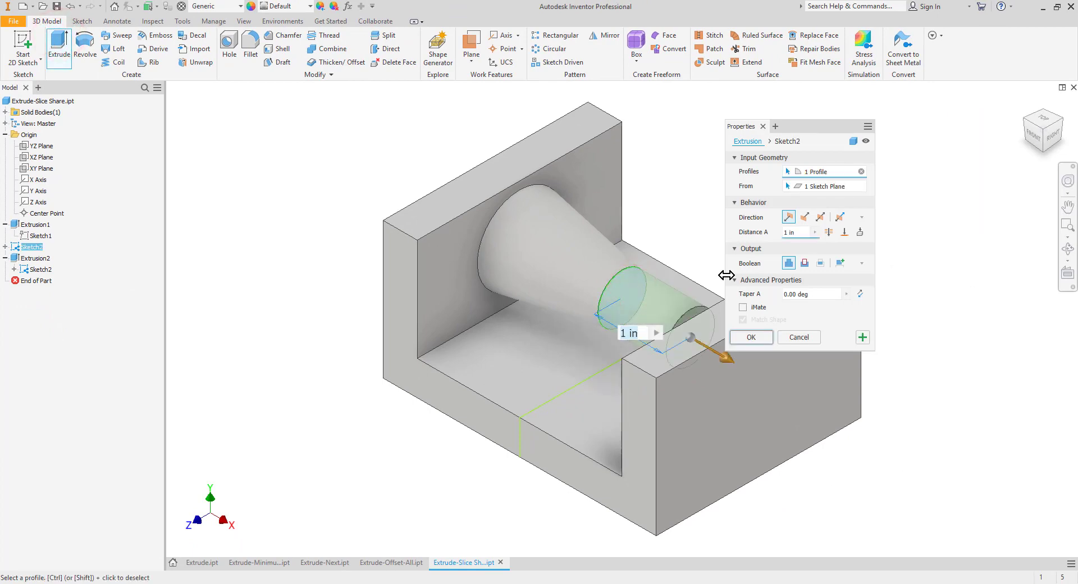
middle_click_drag(847, 409, 815, 265, "shift")
left_click(845, 232)
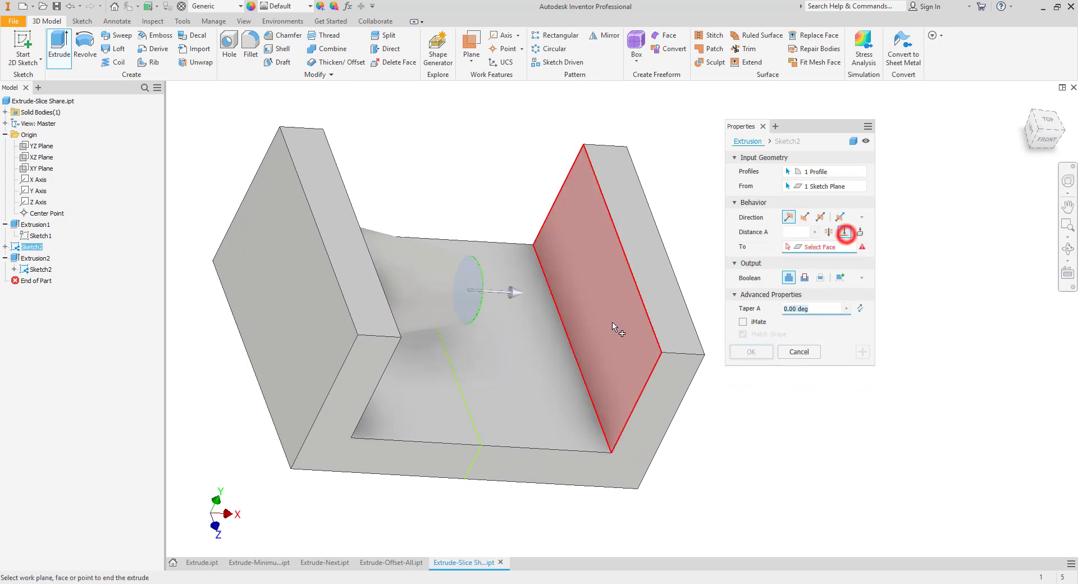
left_click(617, 323)
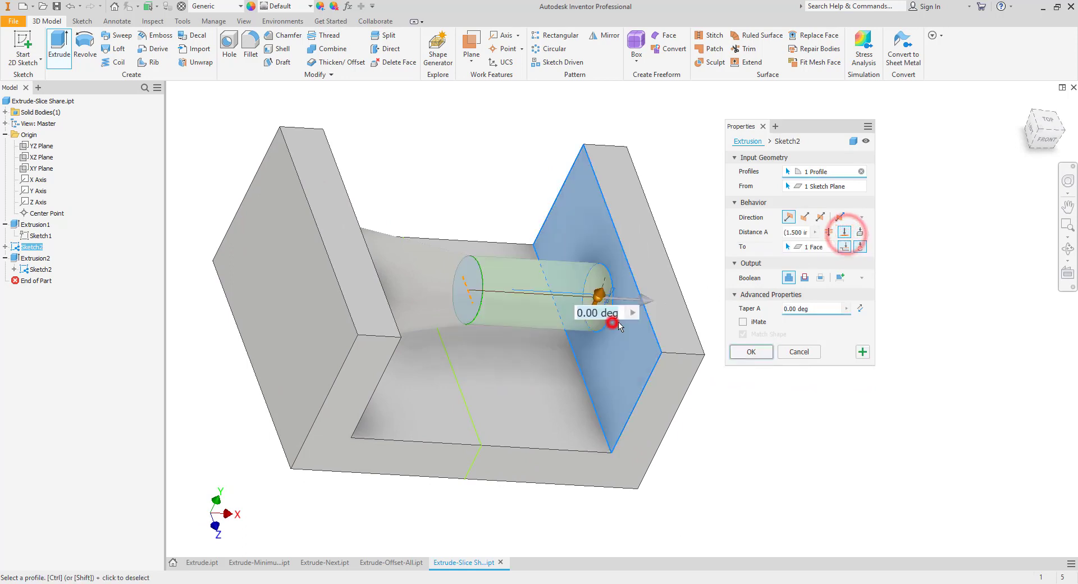
left_click(786, 308)
type("10")
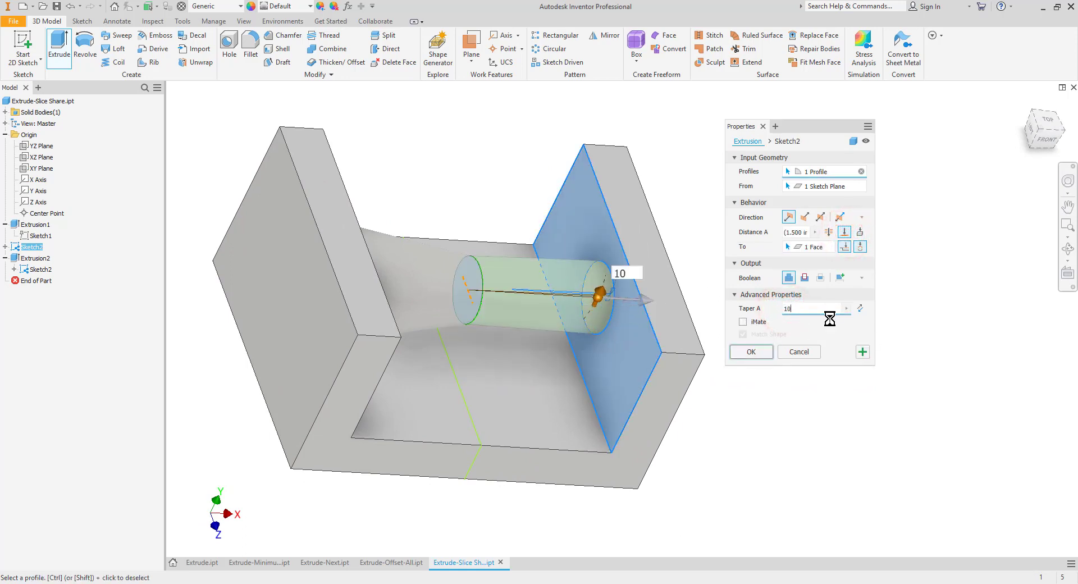
left_click(757, 352)
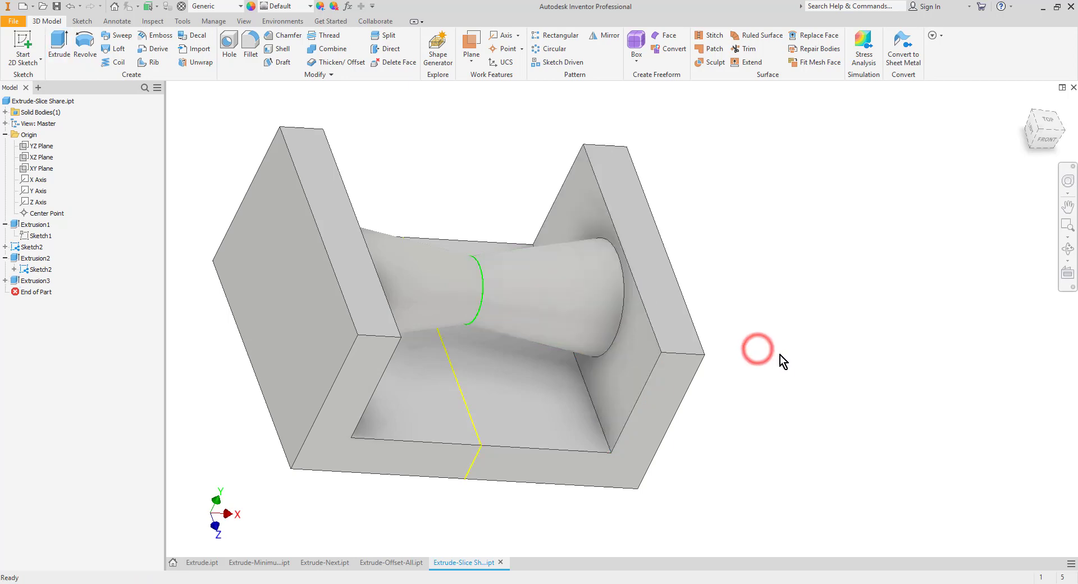
Step: Turn off Sketch2's visibility so only the hourglass-bored U-channel solid shows
middle_click_drag(802, 366, 691, 349, "shift")
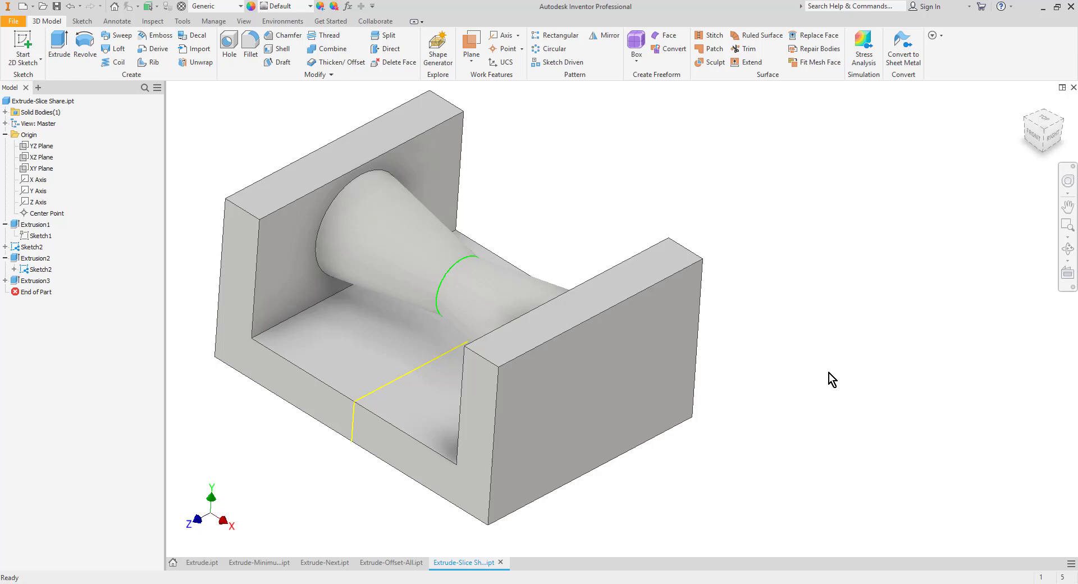
right_click(42, 271)
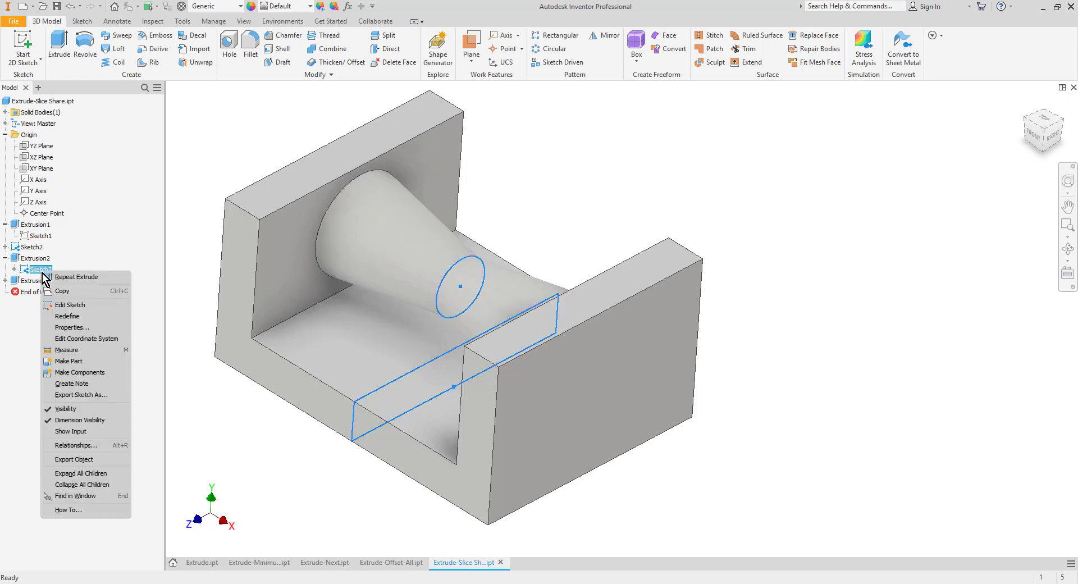
left_click(82, 410)
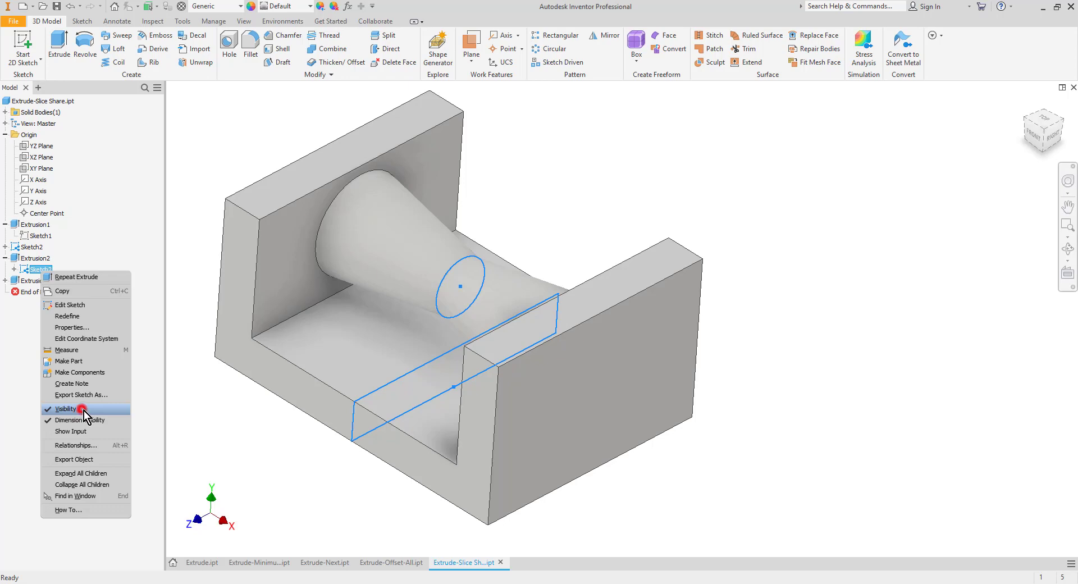
left_click(813, 393)
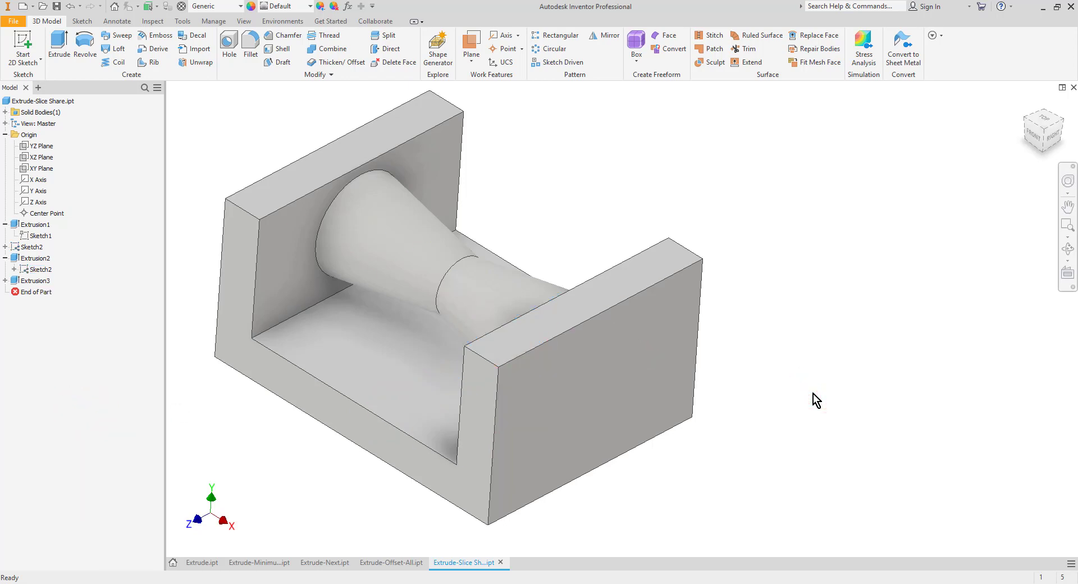